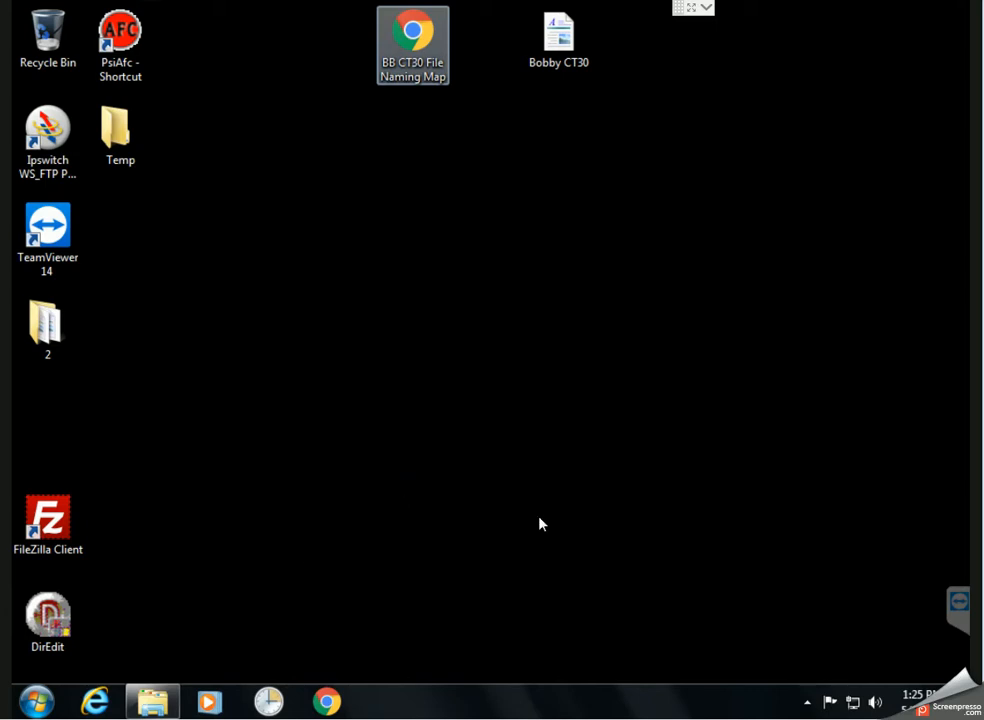
Bring back the folder 2 Explorer window and close it, leaving the bare desktop
{"action": "left_click", "coordinate": [151, 695]}
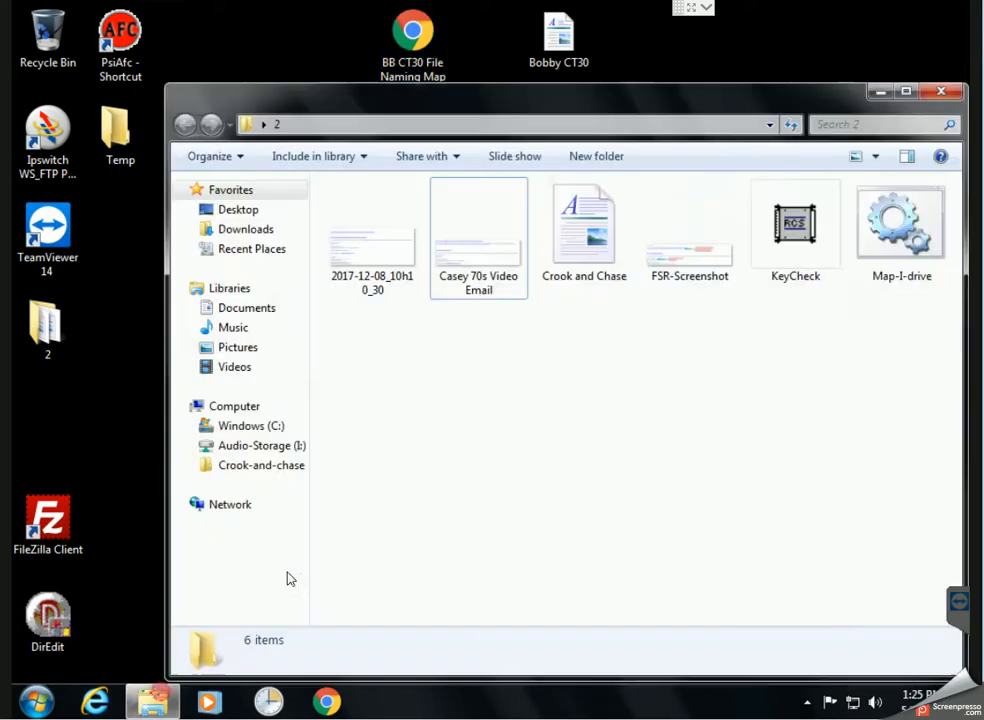
{"action": "left_click", "coordinate": [946, 94]}
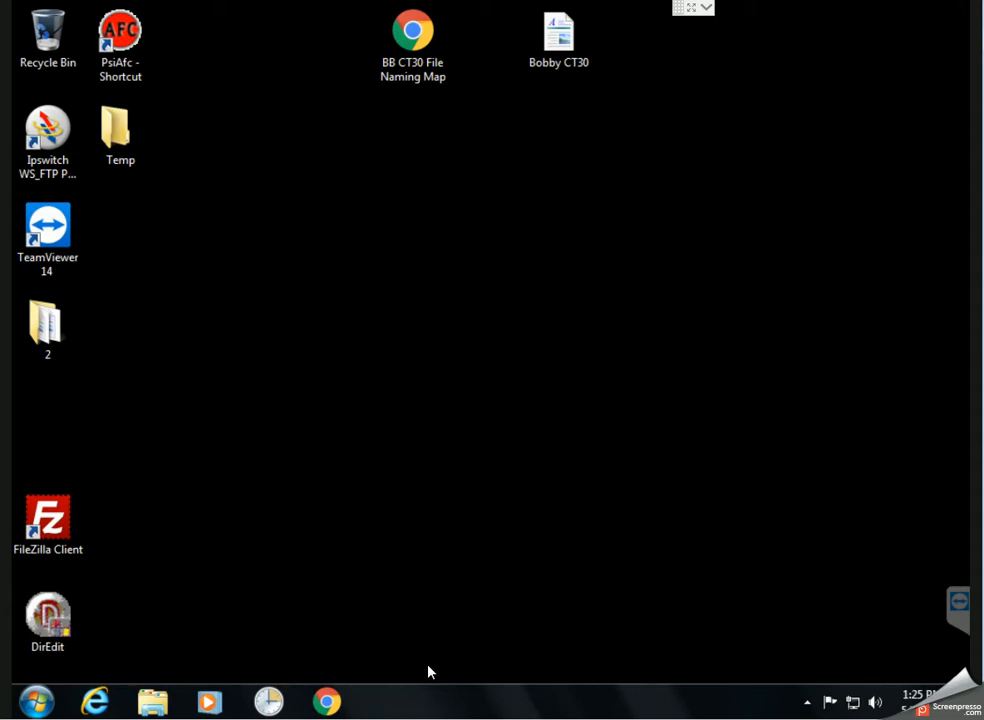
Open the Bobby CT30 document in WordPad and restore it to a smaller window
{"action": "double_click", "coordinate": [565, 45]}
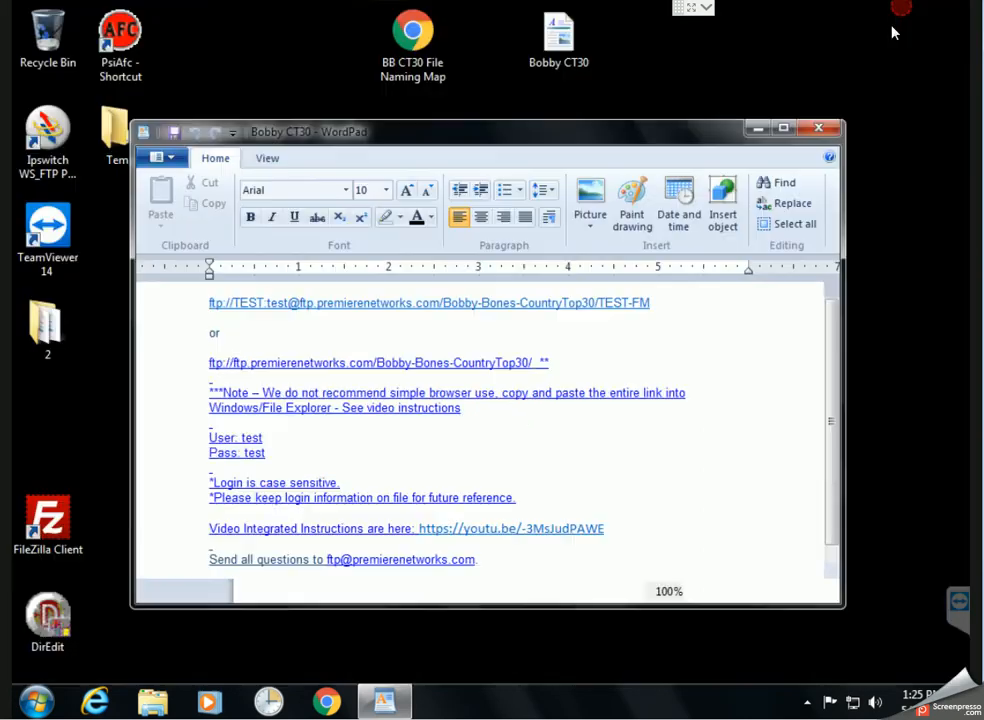
{"action": "double_click", "coordinate": [685, 12]}
{"action": "left_click_drag", "start_coordinate": [659, 136], "coordinate": [658, 145]}
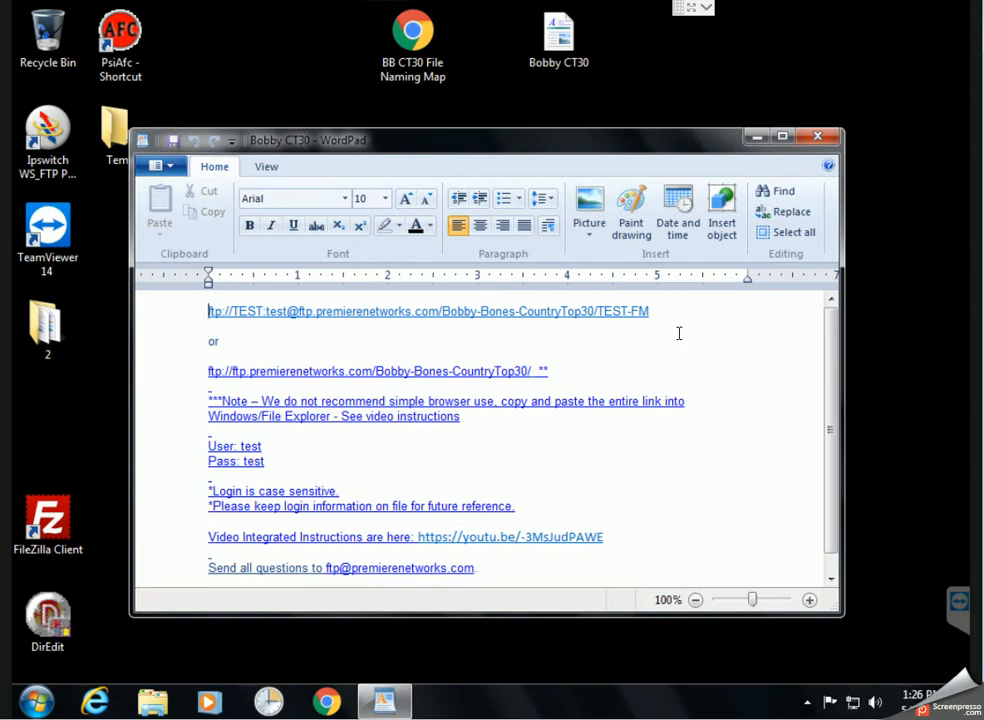
Copy the first-line ftp:// link ending in TEST-FM from the Bobby CT30 document
{"action": "left_click_drag", "start_coordinate": [650, 311], "coordinate": [208, 313]}
{"action": "right_click", "coordinate": [208, 313]}
{"action": "left_click", "coordinate": [246, 344]}
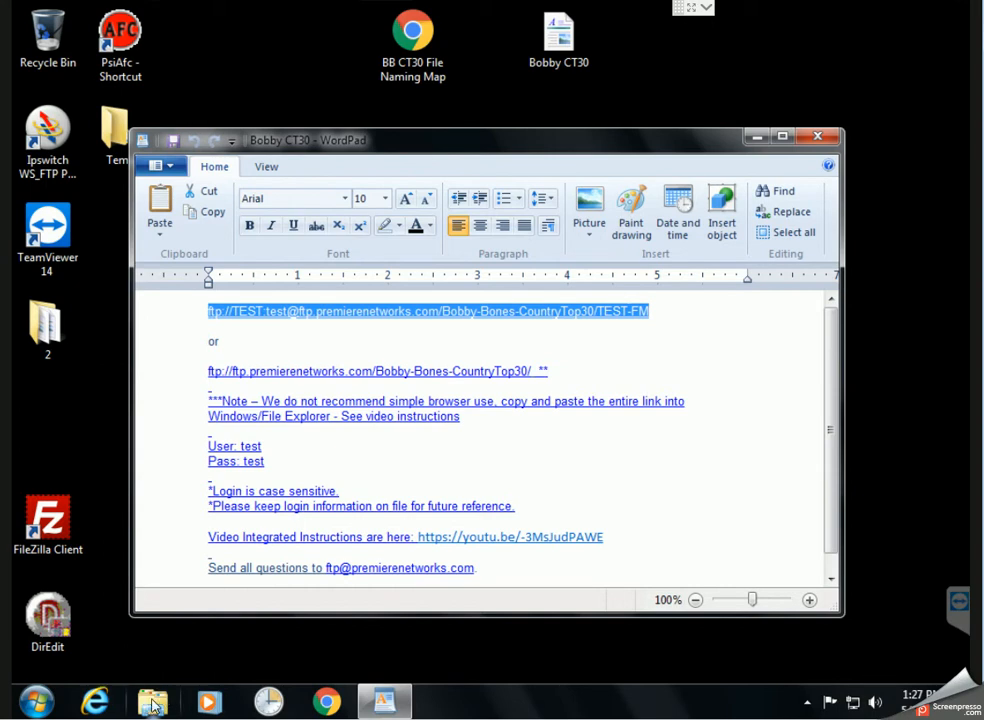
{"action": "right_click", "coordinate": [38, 704]}
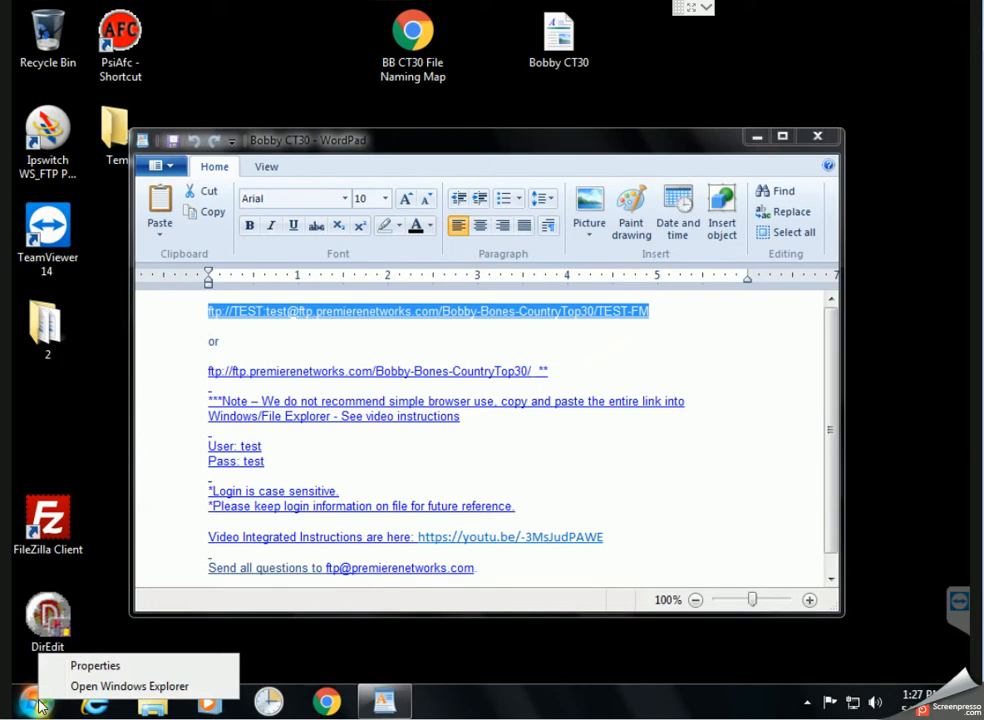
Open a maximized Explorer window and go to the pasted TEST-FM FTP address
{"action": "left_click", "coordinate": [90, 688]}
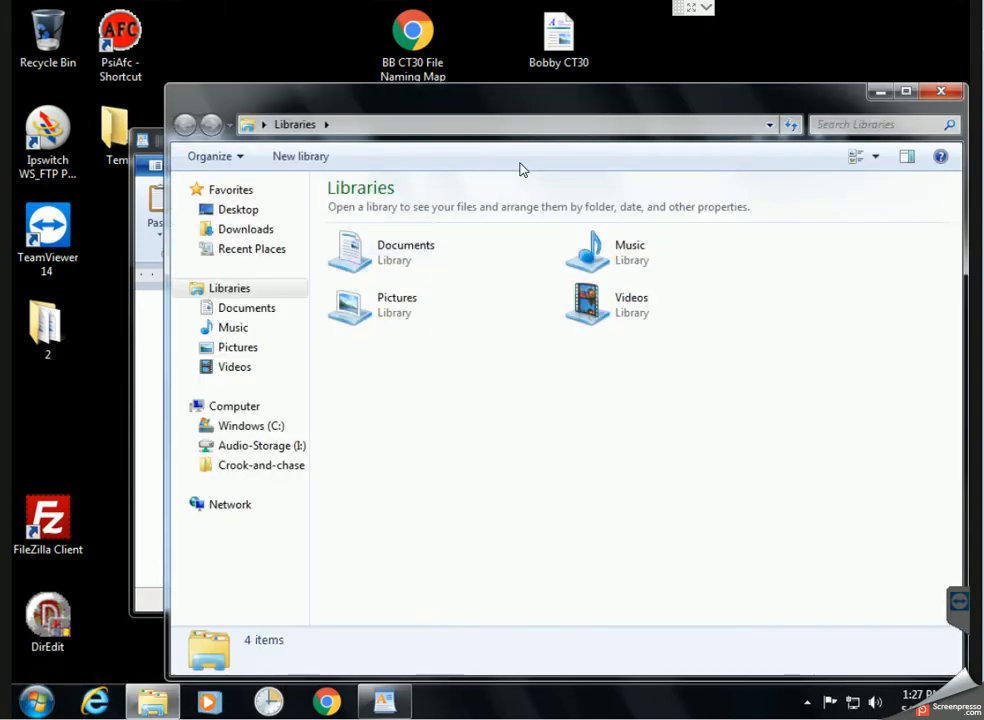
{"action": "double_click", "coordinate": [548, 99]}
{"action": "left_click", "coordinate": [370, 38]}
{"action": "right_click", "coordinate": [370, 38]}
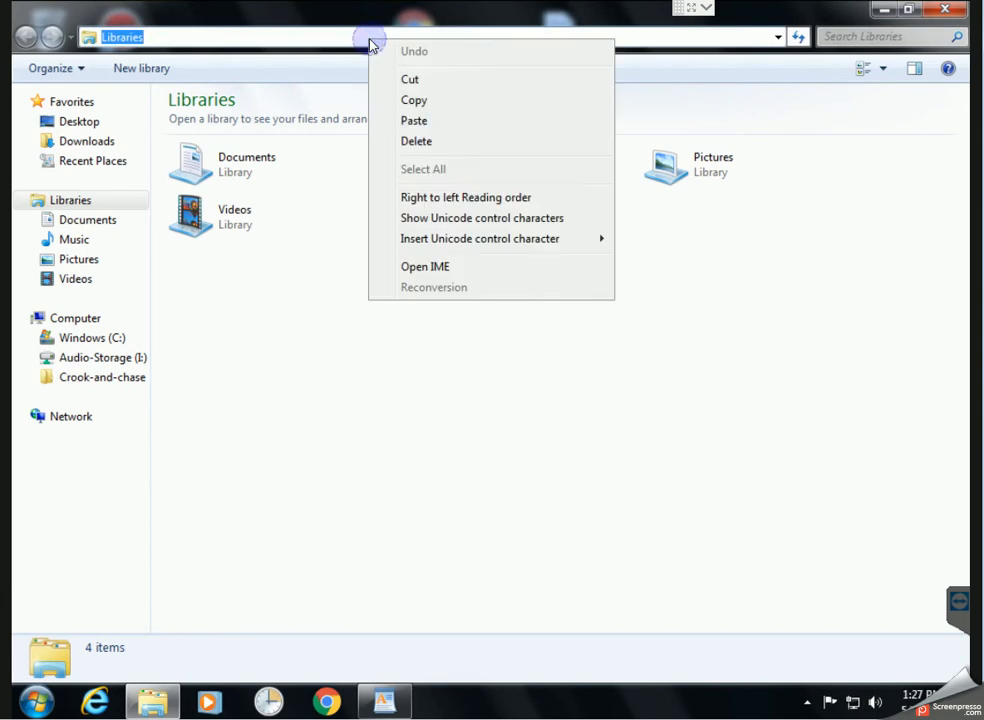
{"action": "left_click", "coordinate": [413, 120]}
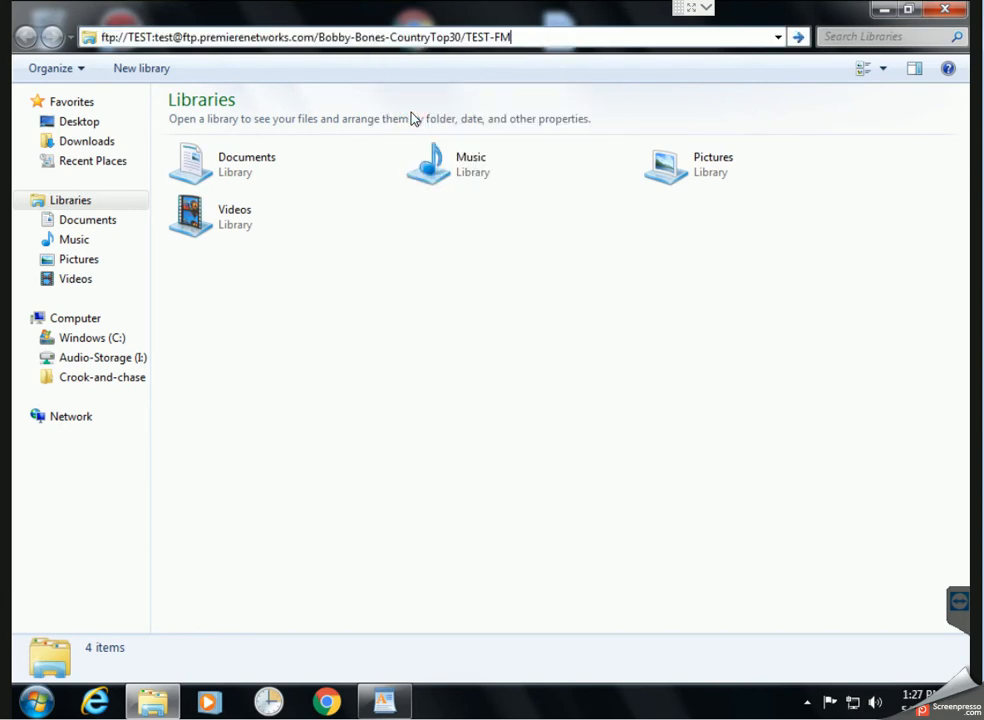
{"action": "left_click", "coordinate": [800, 40]}
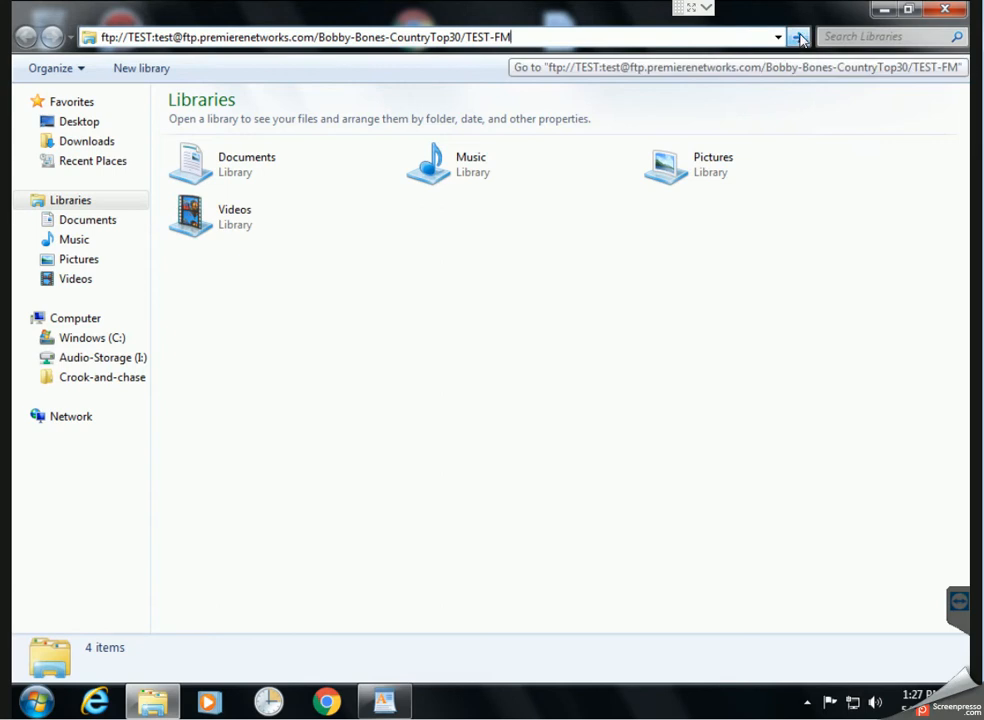
Switch the TEST-FM listing to Details view to show the mp3 sizes and dates
{"action": "left_click", "coordinate": [895, 68]}
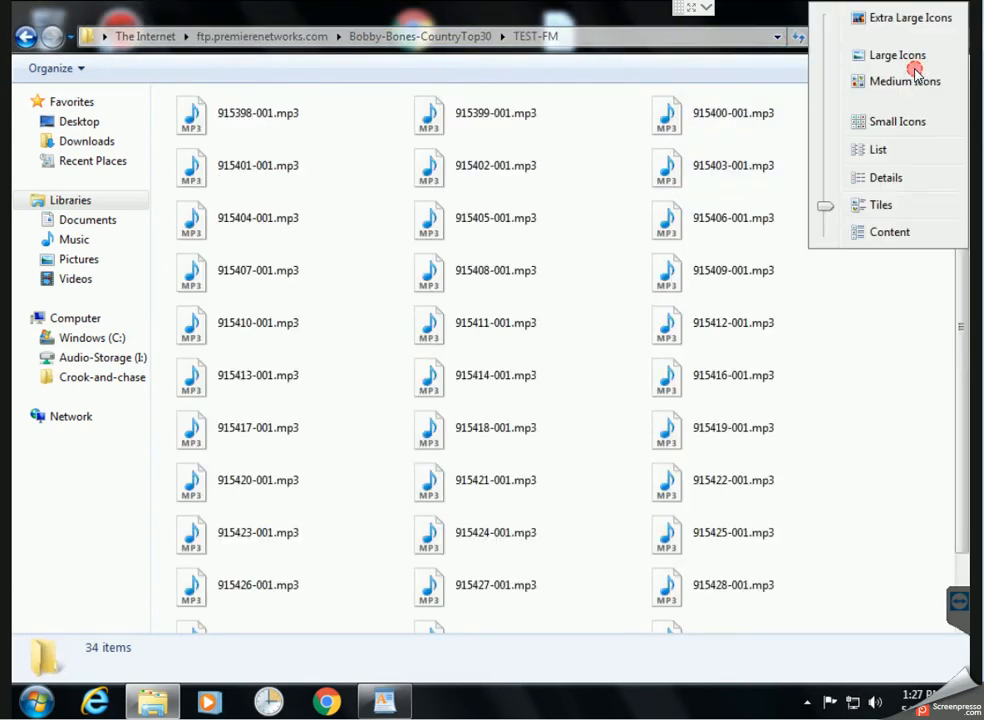
{"action": "left_click", "coordinate": [892, 182]}
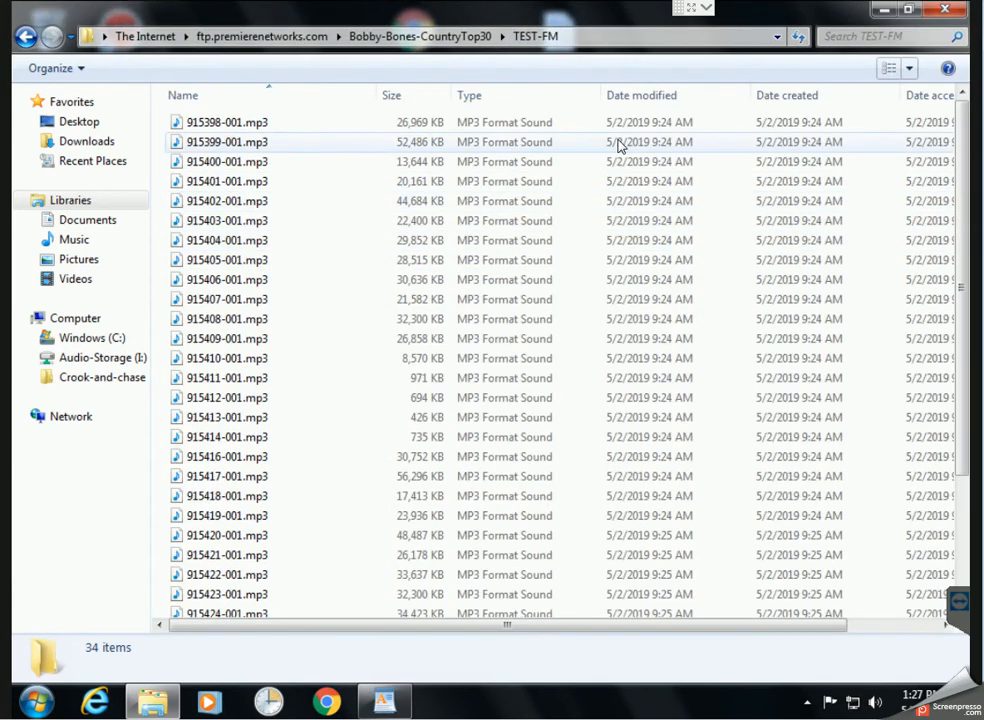
{"action": "left_click_drag", "start_coordinate": [958, 203], "coordinate": [935, 172]}
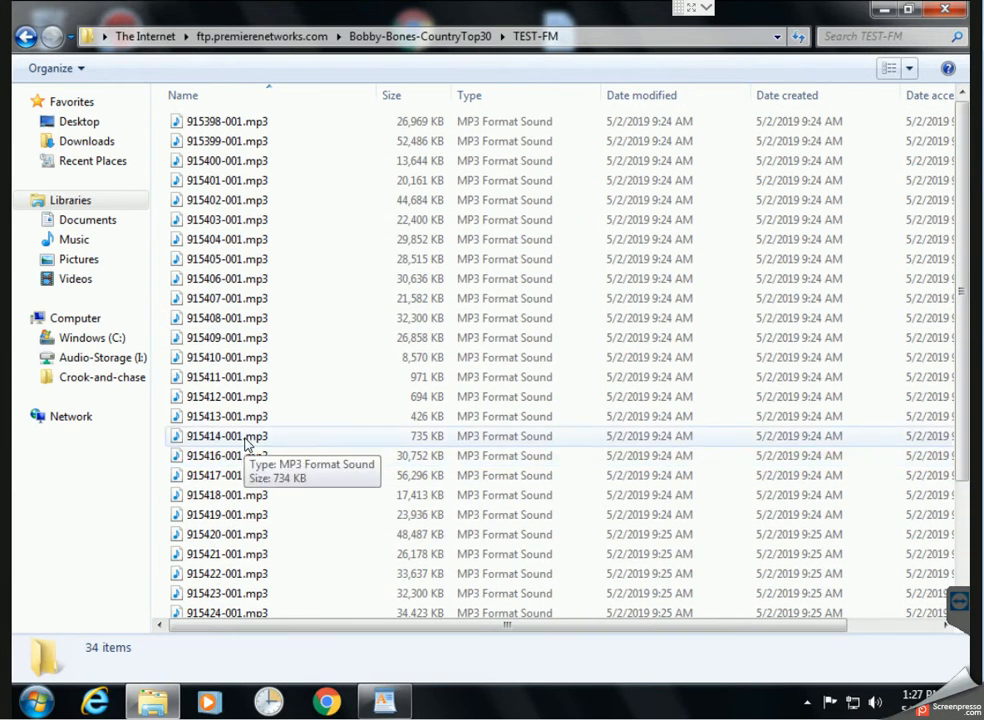
Try out selections in the TEST-FM mp3 list, ending back on 915398-001.mp3
{"action": "left_click", "coordinate": [232, 121]}
{"action": "left_click", "coordinate": [262, 440], "text": "shift"}
{"action": "left_click", "coordinate": [249, 457]}
{"action": "scroll", "coordinate": [255, 509], "scroll_direction": "down", "scroll_amount": 3}
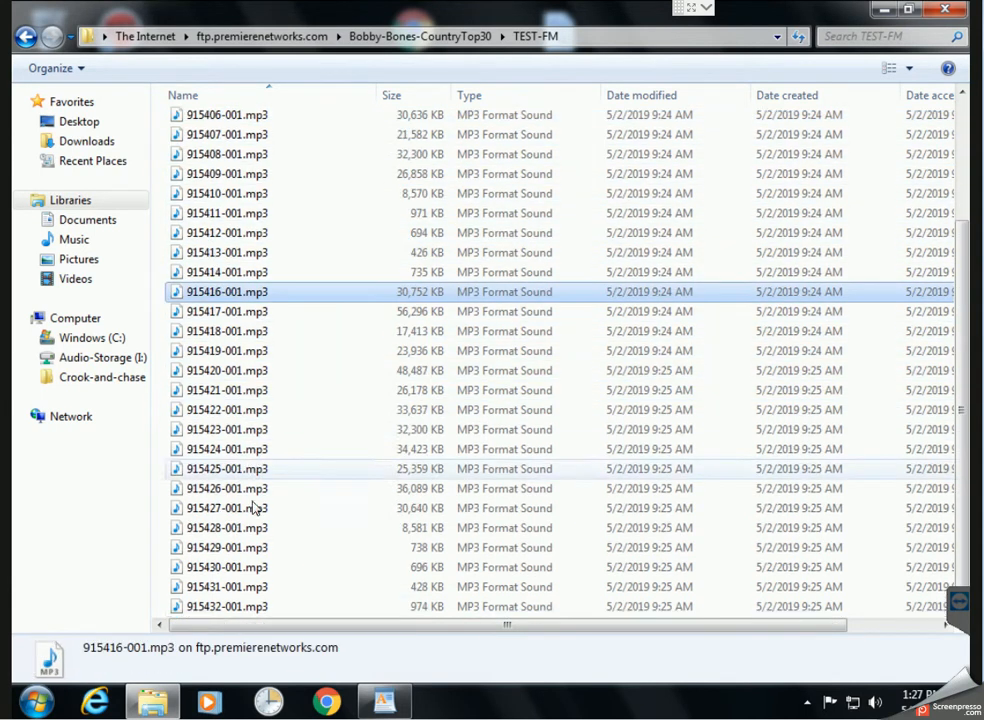
{"action": "left_click", "coordinate": [257, 614], "text": "shift"}
{"action": "left_click", "coordinate": [373, 233]}
{"action": "scroll", "coordinate": [373, 240], "scroll_direction": "up", "scroll_amount": 3}
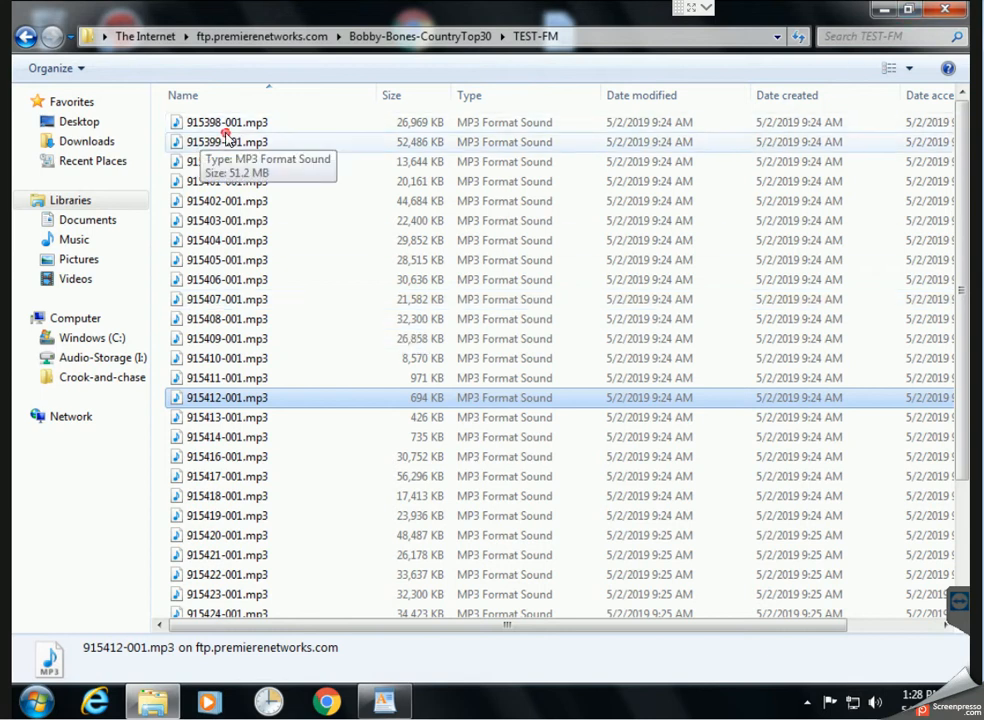
{"action": "left_click", "coordinate": [230, 141]}
{"action": "left_click", "coordinate": [228, 124]}
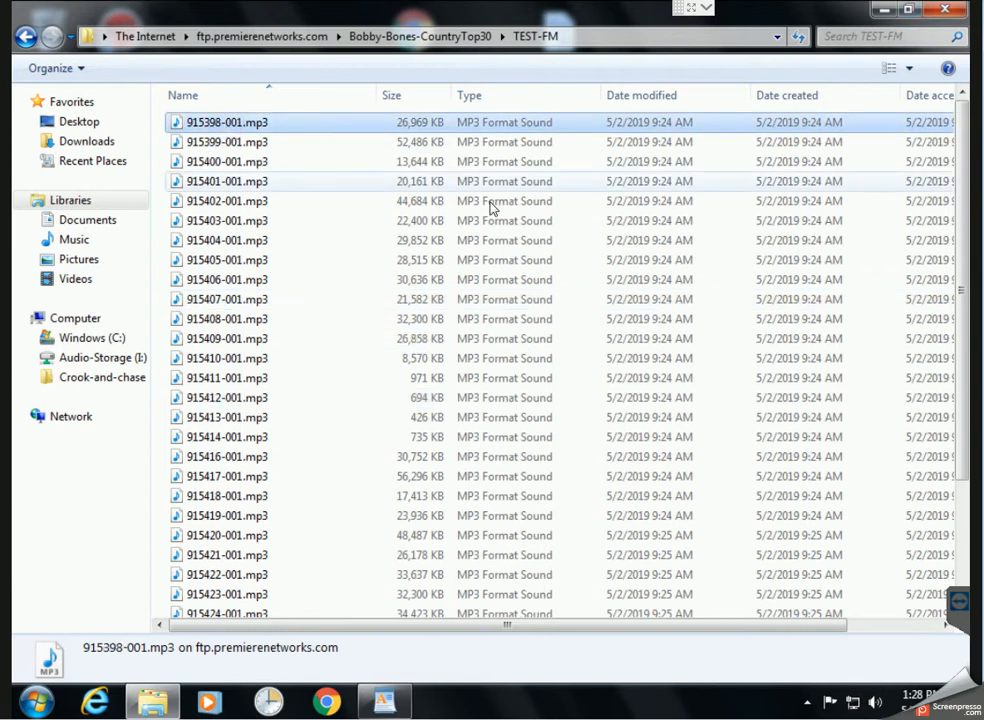
Copy 915411-001.mp3 through 915414-001.mp3 into the desktop Temp folder
{"action": "left_click", "coordinate": [226, 378]}
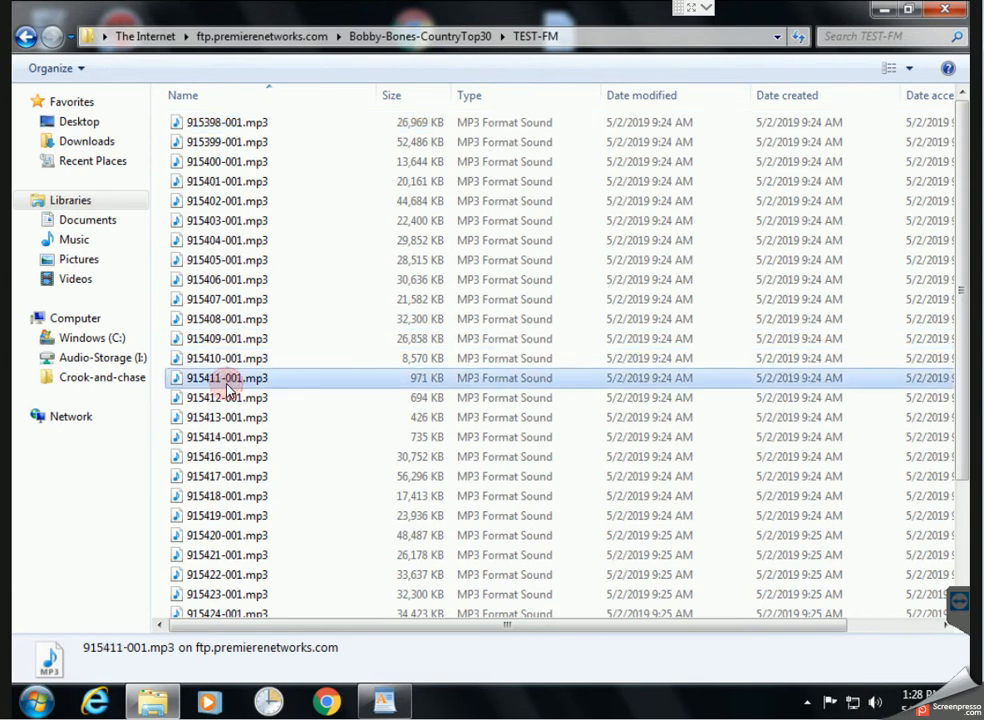
{"action": "left_click", "coordinate": [241, 440], "text": "shift"}
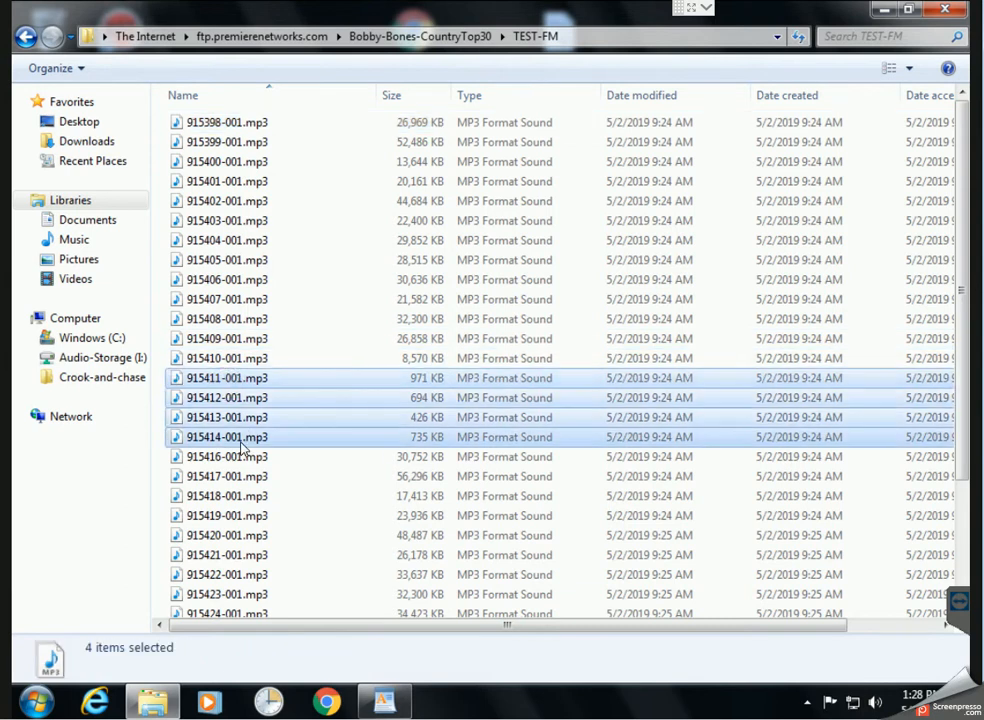
{"action": "right_click", "coordinate": [241, 447]}
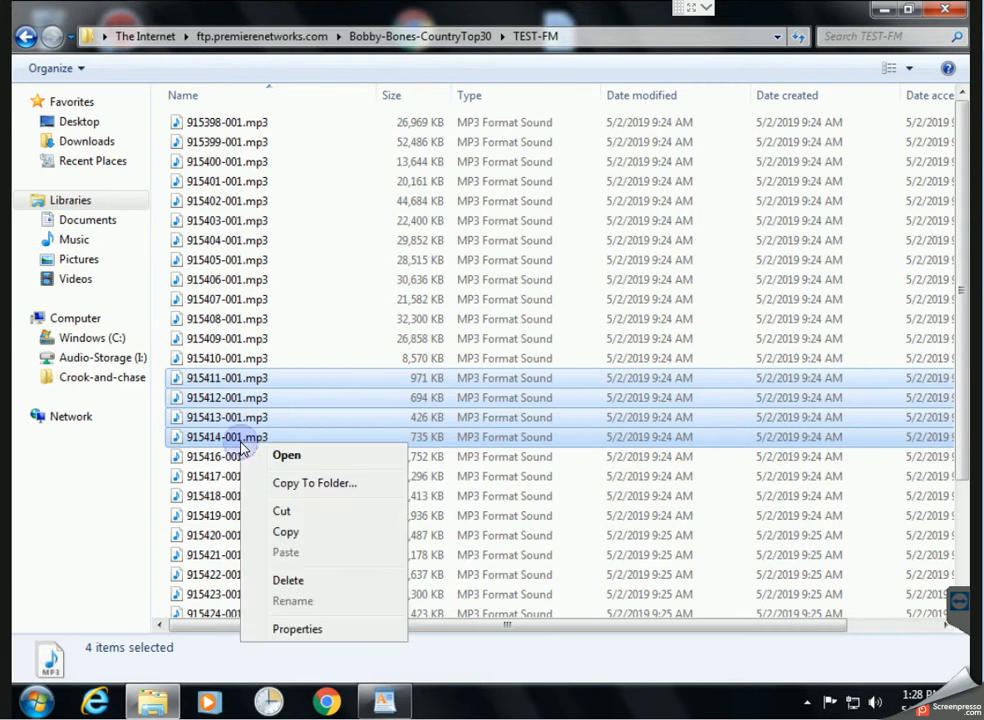
{"action": "left_click", "coordinate": [299, 492]}
{"action": "left_click", "coordinate": [405, 401]}
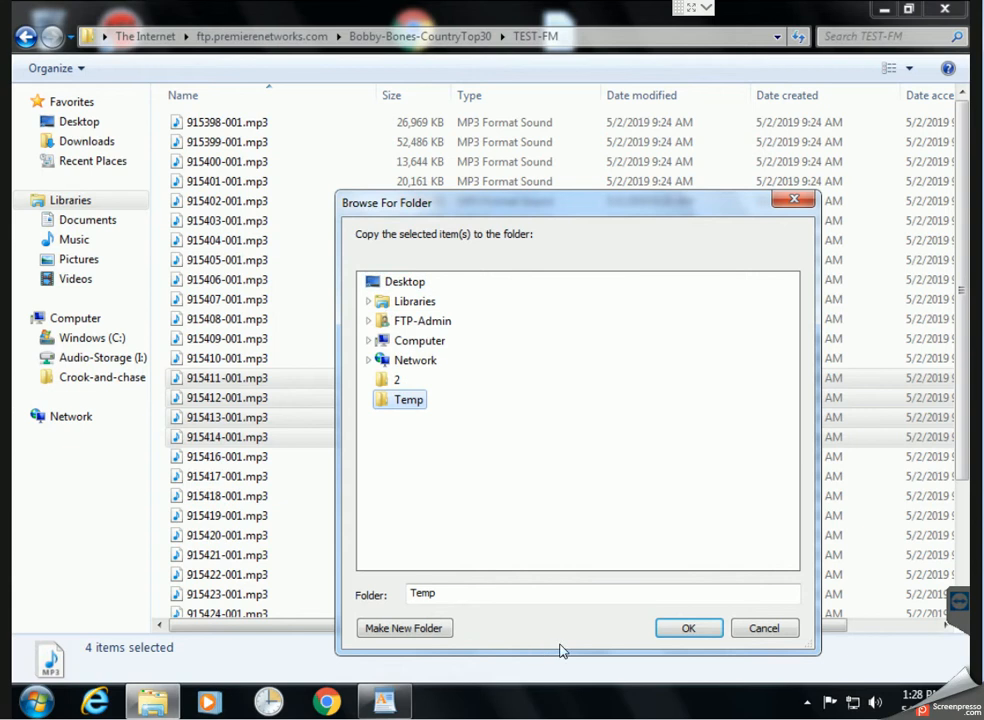
{"action": "left_click", "coordinate": [688, 628]}
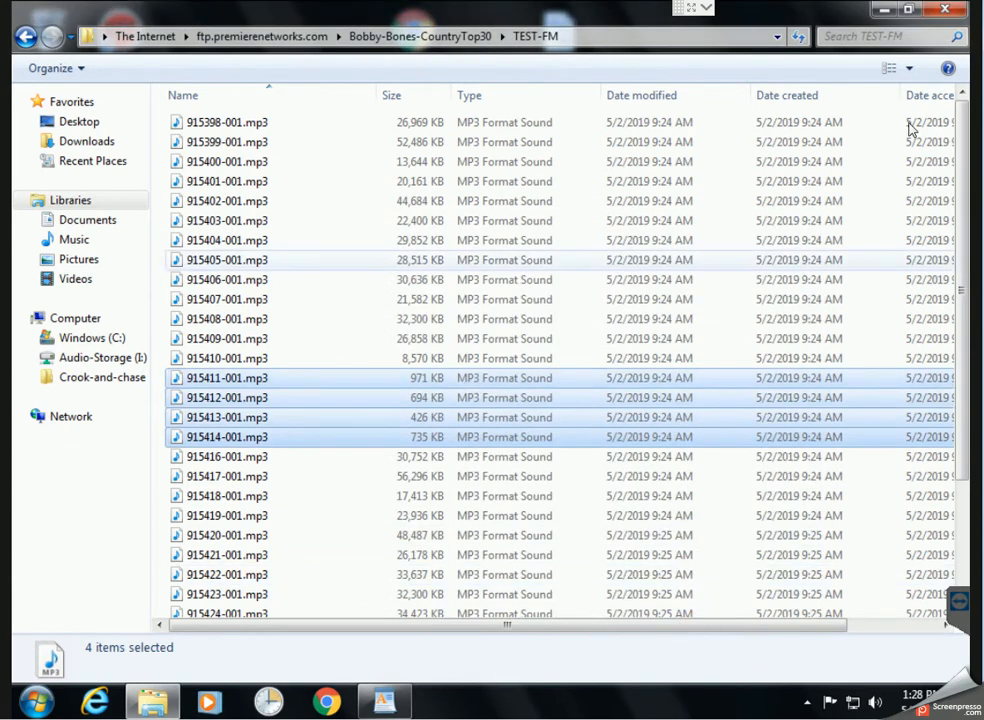
{"action": "left_click", "coordinate": [908, 10]}
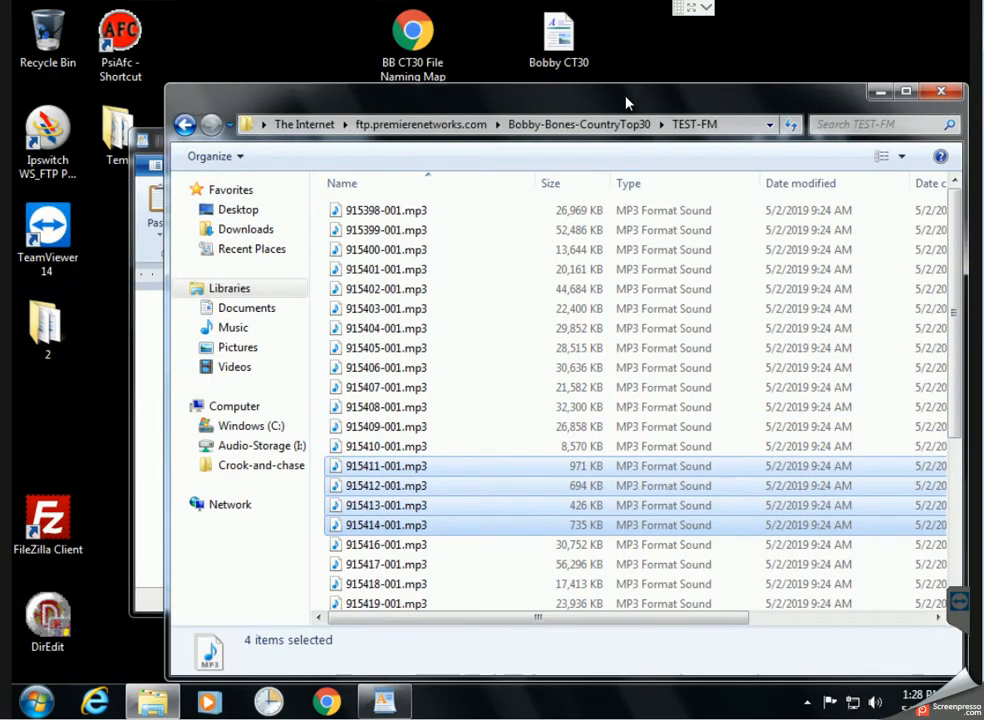
Open the desktop Temp folder beside the FTP window and paste 915398-001.mp3 into it
{"action": "left_click_drag", "start_coordinate": [626, 99], "coordinate": [676, 97]}
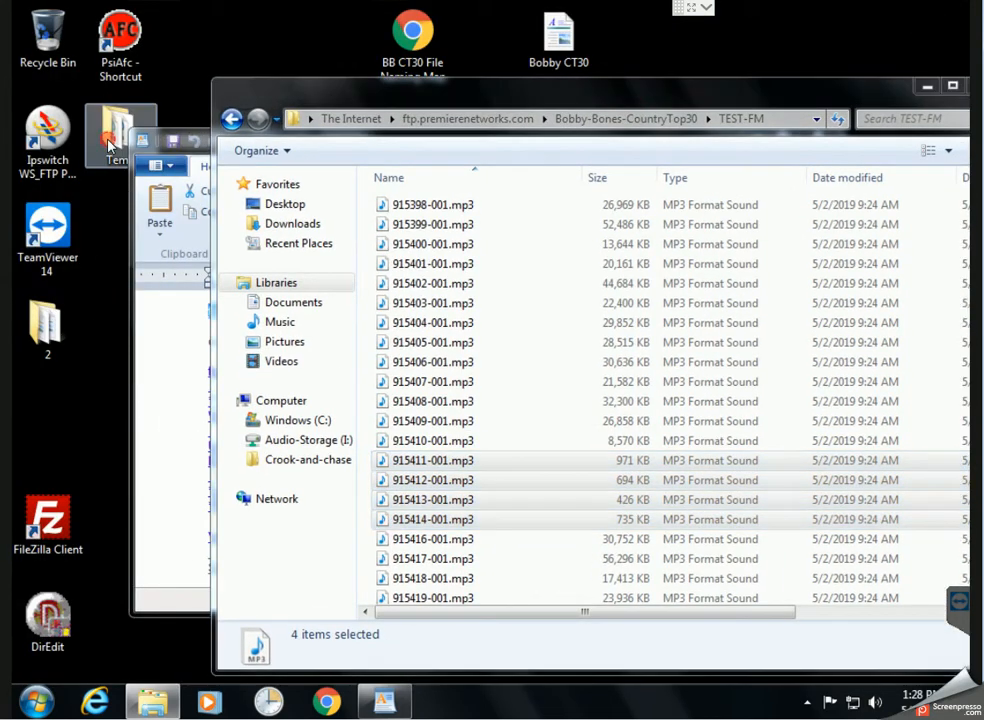
{"action": "double_click", "coordinate": [115, 127]}
{"action": "left_click_drag", "start_coordinate": [342, 25], "coordinate": [353, 95]}
{"action": "left_click", "coordinate": [838, 102]}
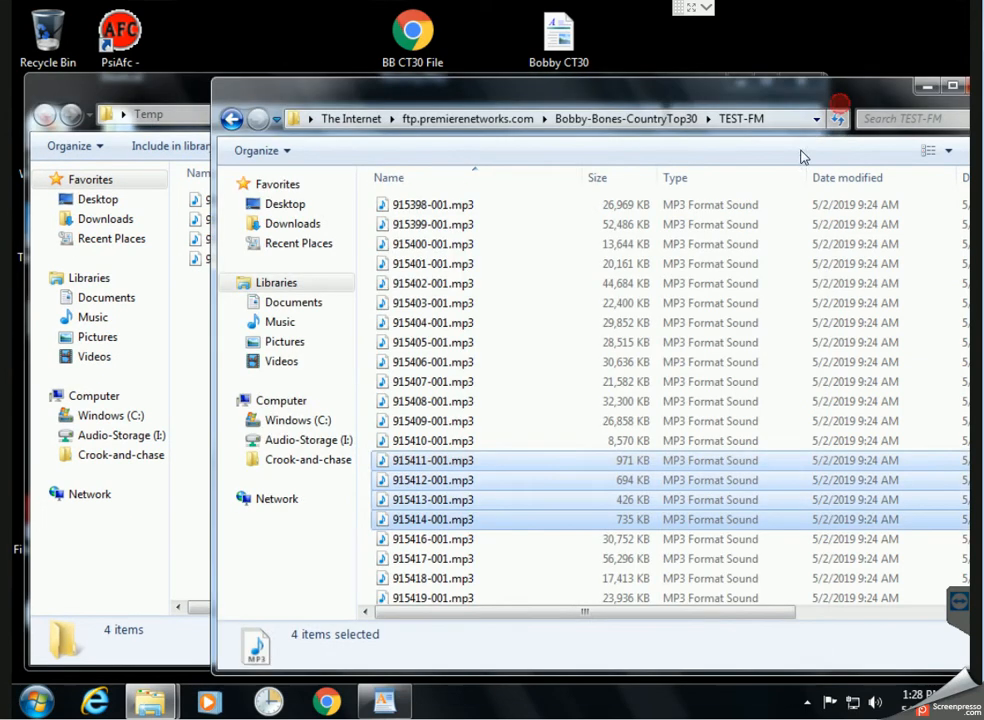
{"action": "left_click_drag", "start_coordinate": [576, 100], "coordinate": [764, 100]}
{"action": "left_click", "coordinate": [738, 342]}
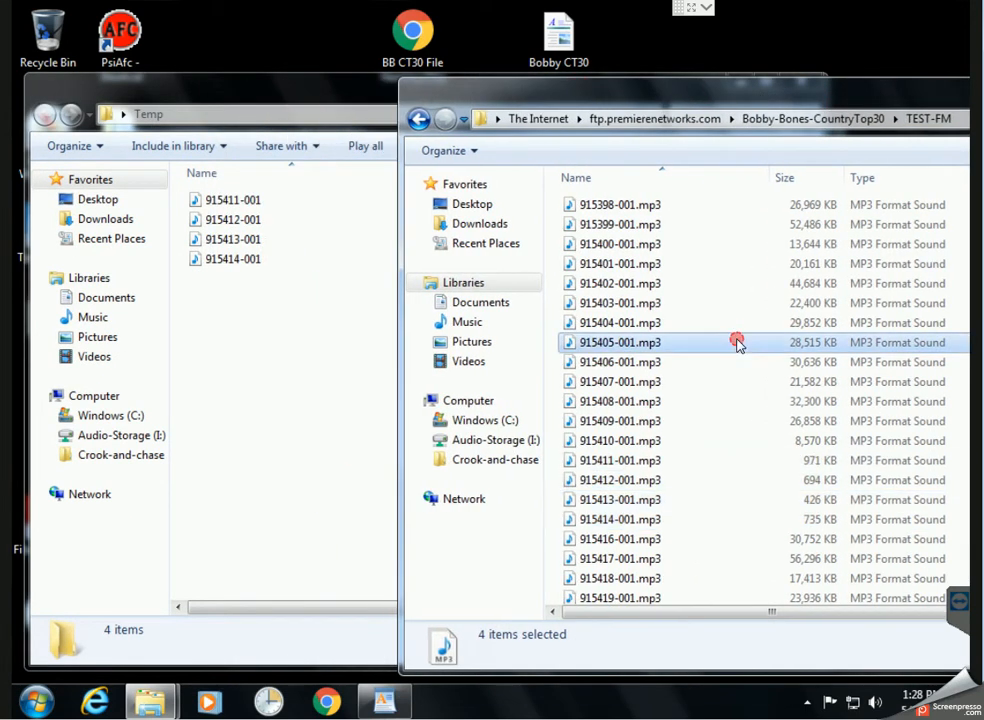
{"action": "left_click", "coordinate": [624, 207]}
{"action": "left_click", "coordinate": [272, 334]}
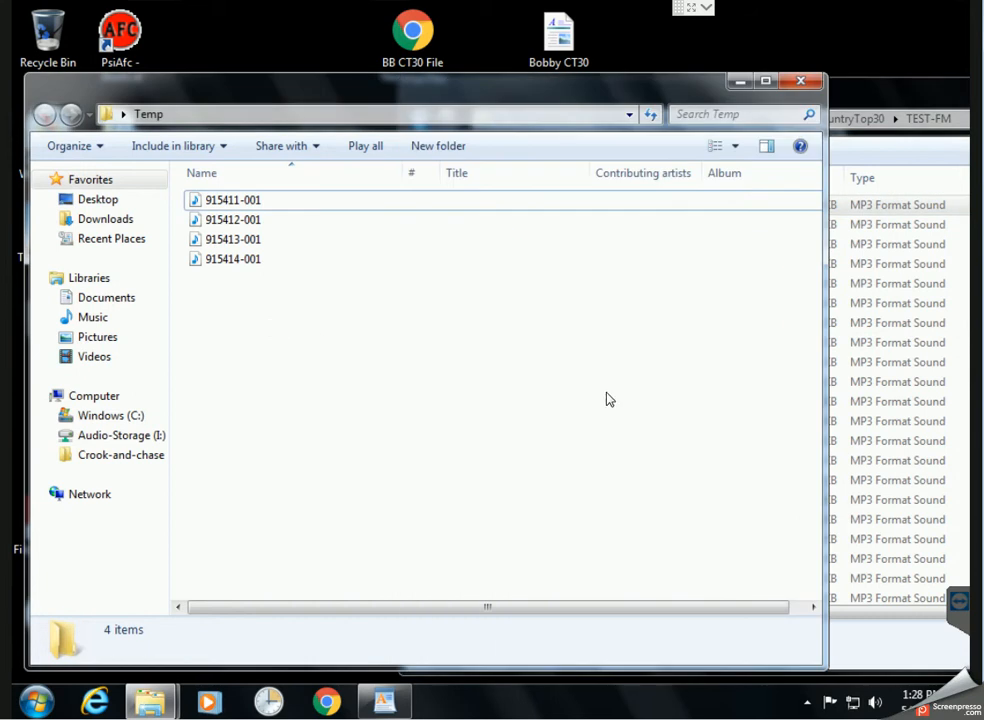
{"action": "key", "text": "ctrl+v"}
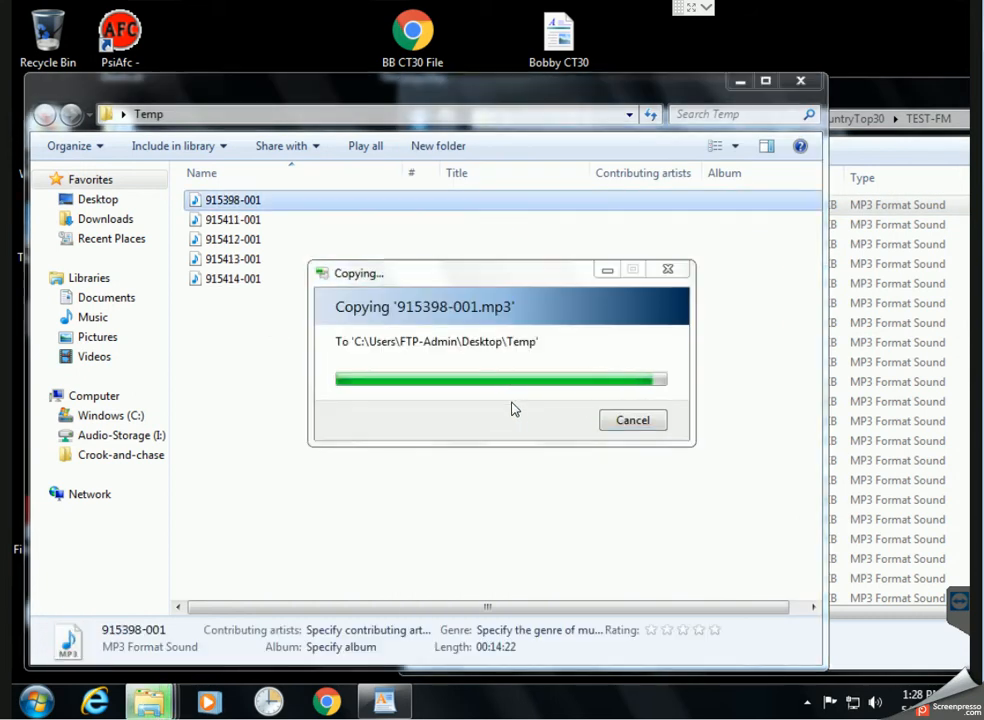
Cut 915399-001.mp3 from the FTP folder and paste it into Temp
{"action": "left_click", "coordinate": [913, 116]}
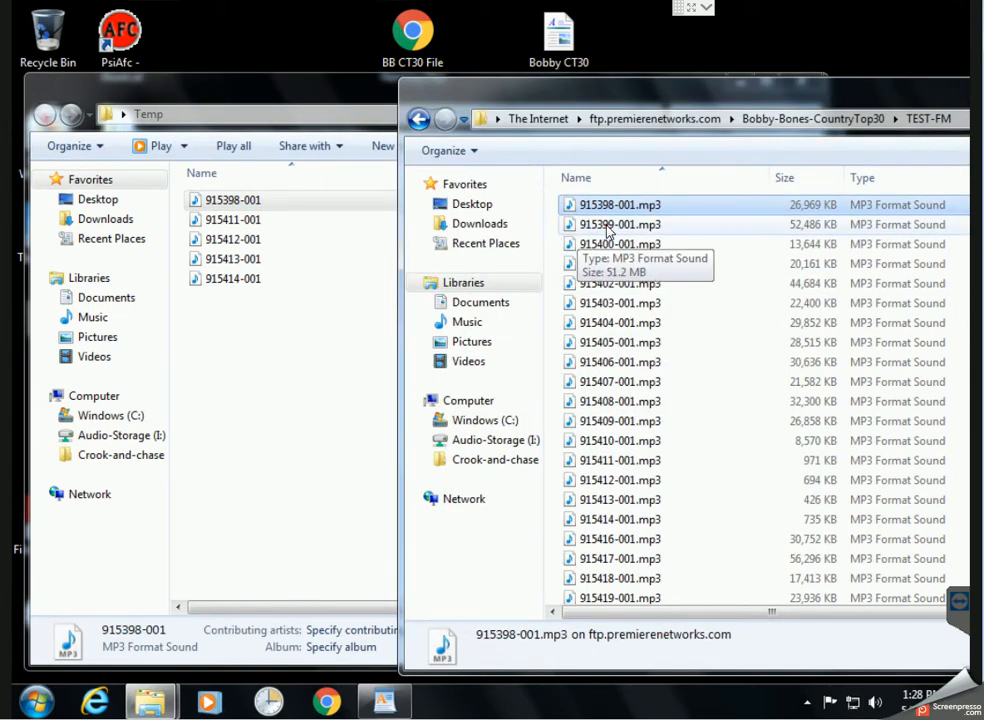
{"action": "right_click", "coordinate": [607, 228]}
{"action": "left_click", "coordinate": [647, 293]}
{"action": "left_click", "coordinate": [222, 413]}
{"action": "right_click", "coordinate": [223, 411]}
{"action": "left_click", "coordinate": [268, 540]}
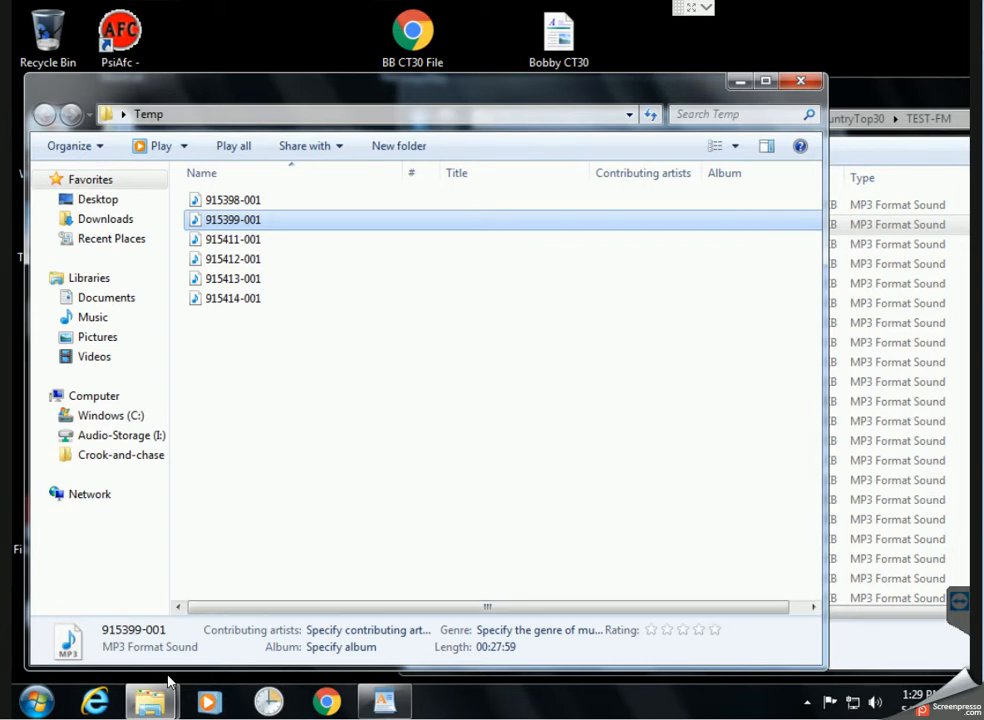
Open the BB CT30 File Naming Map PDF in Chrome and restore its window
{"action": "double_click", "coordinate": [413, 35]}
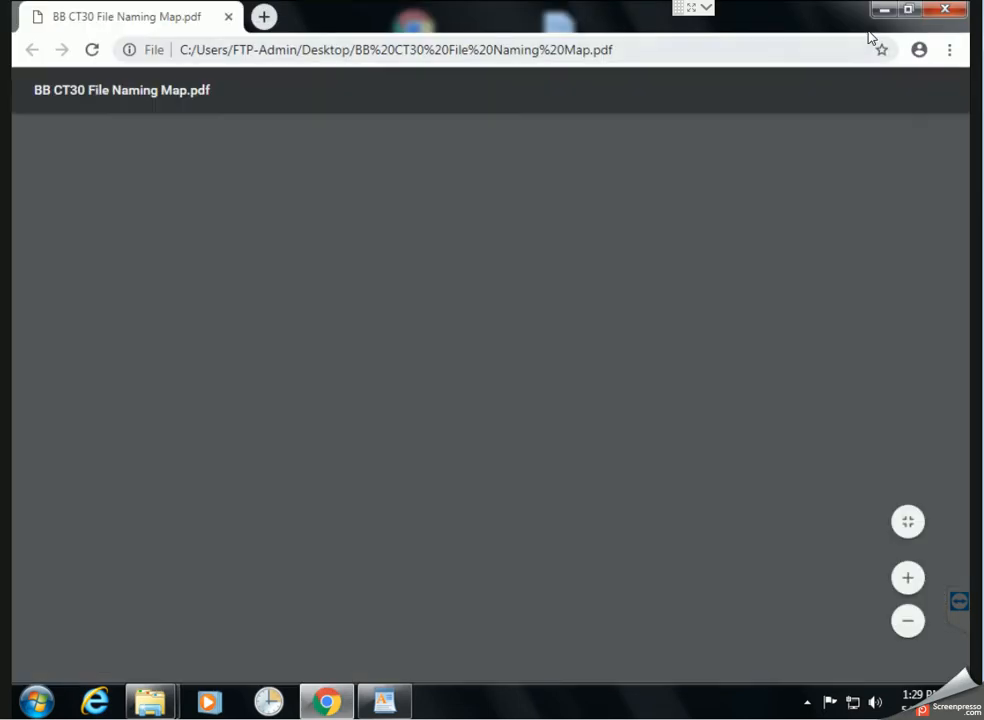
{"action": "scroll", "coordinate": [780, 286], "scroll_direction": "down", "scroll_amount": 3}
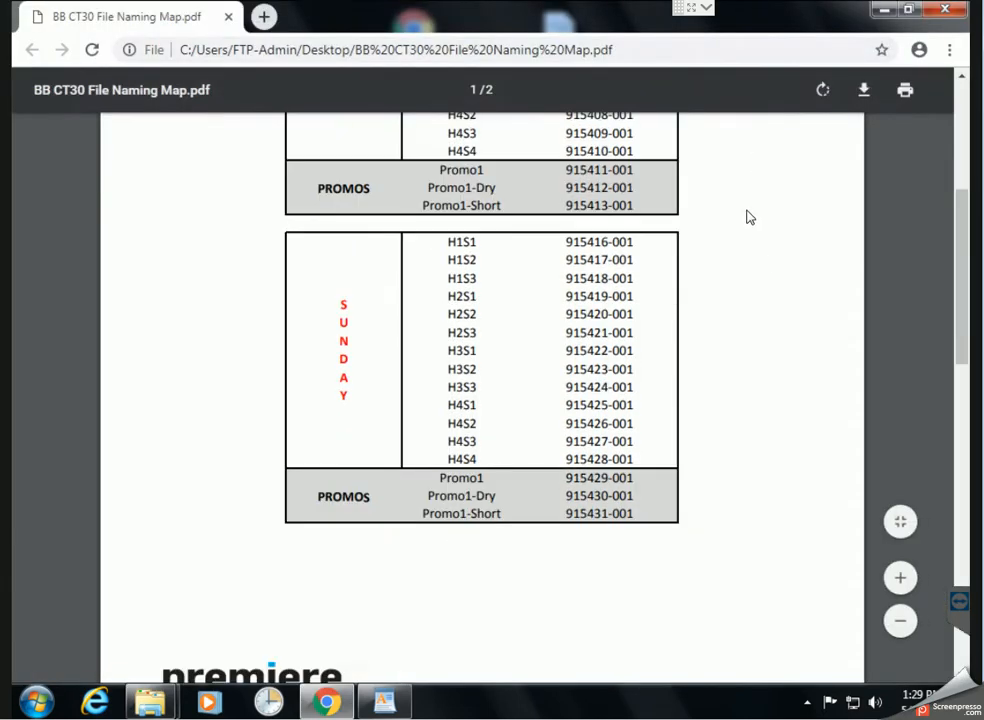
{"action": "scroll", "coordinate": [749, 216], "scroll_direction": "up", "scroll_amount": 2}
{"action": "scroll", "coordinate": [718, 193], "scroll_direction": "up", "scroll_amount": 1}
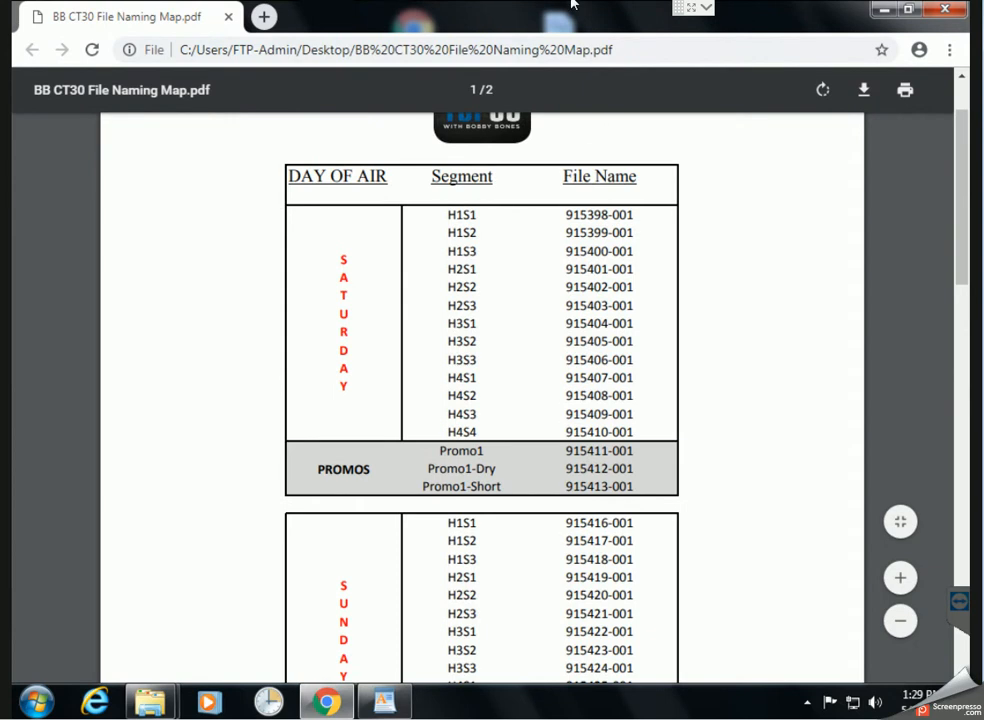
{"action": "double_click", "coordinate": [530, 30]}
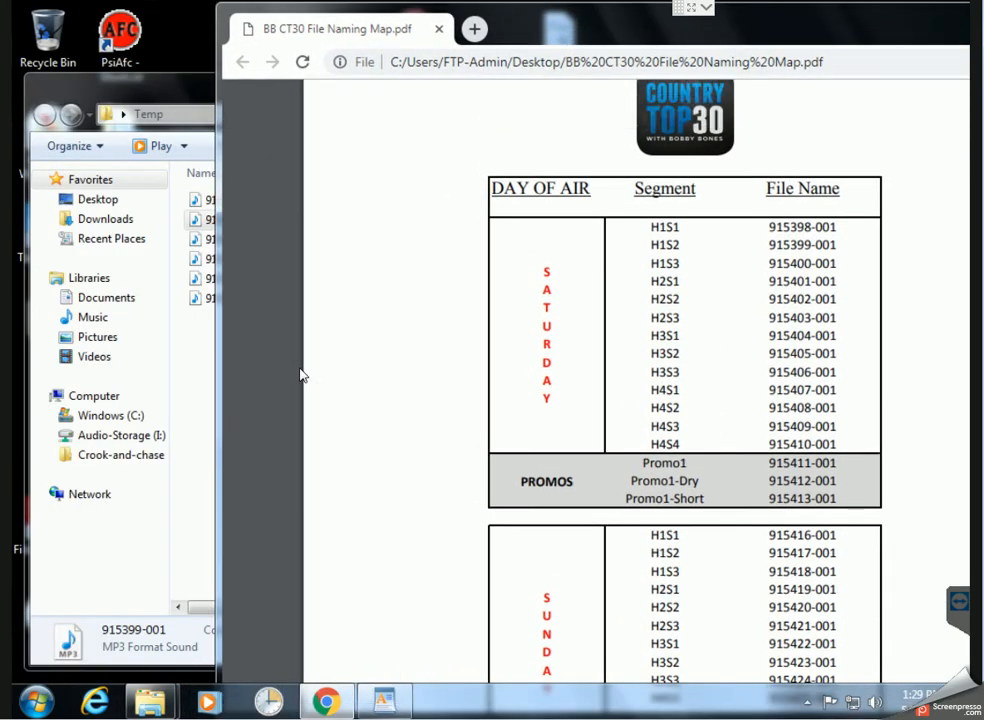
Place the FTP file list beside the PDF, checking 915398-001 and 915416-001 against the map
{"action": "left_click", "coordinate": [214, 438]}
{"action": "left_click_drag", "start_coordinate": [487, 110], "coordinate": [900, 165]}
{"action": "left_click_drag", "start_coordinate": [812, 28], "coordinate": [428, 42]}
{"action": "left_click_drag", "start_coordinate": [790, 136], "coordinate": [868, 167]}
{"action": "left_click", "coordinate": [738, 243]}
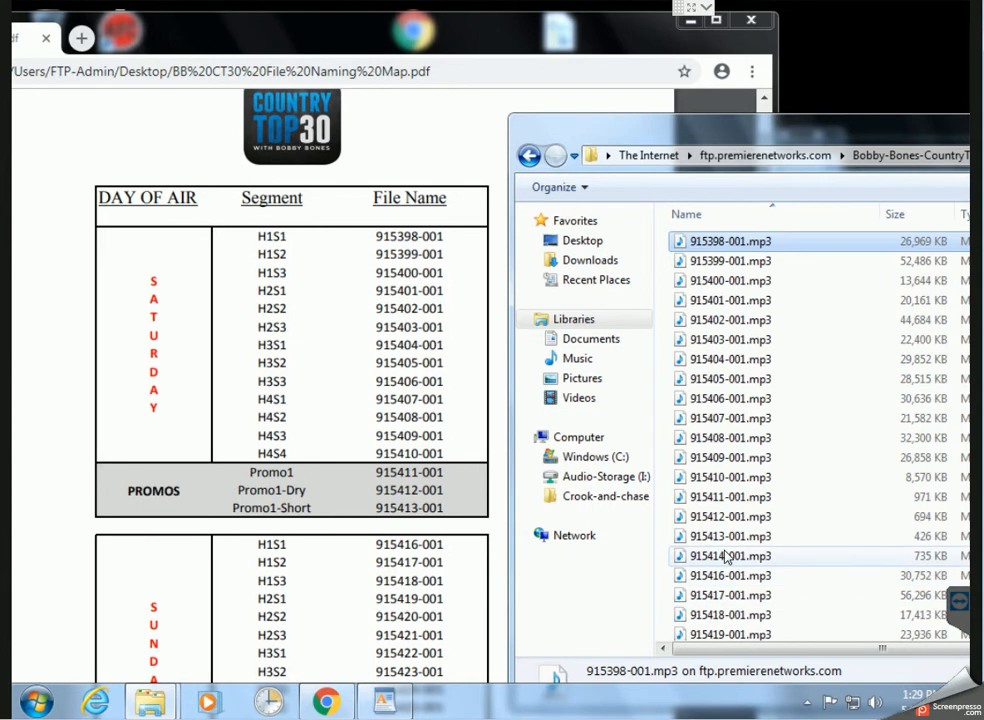
{"action": "left_click", "coordinate": [726, 579]}
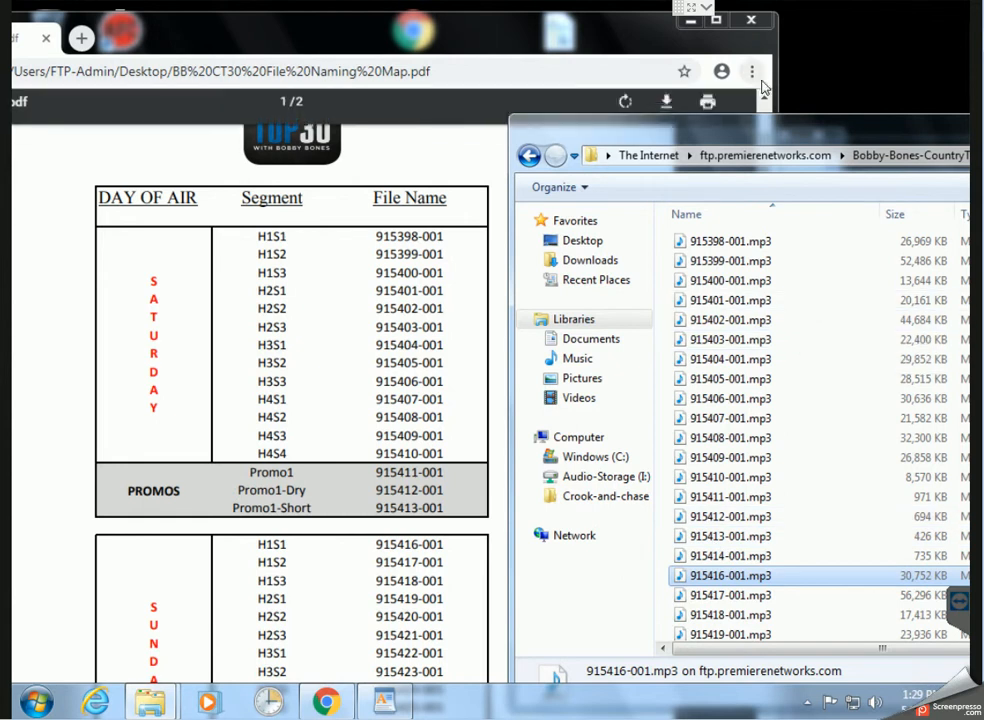
{"action": "left_click_drag", "start_coordinate": [866, 135], "coordinate": [500, 118]}
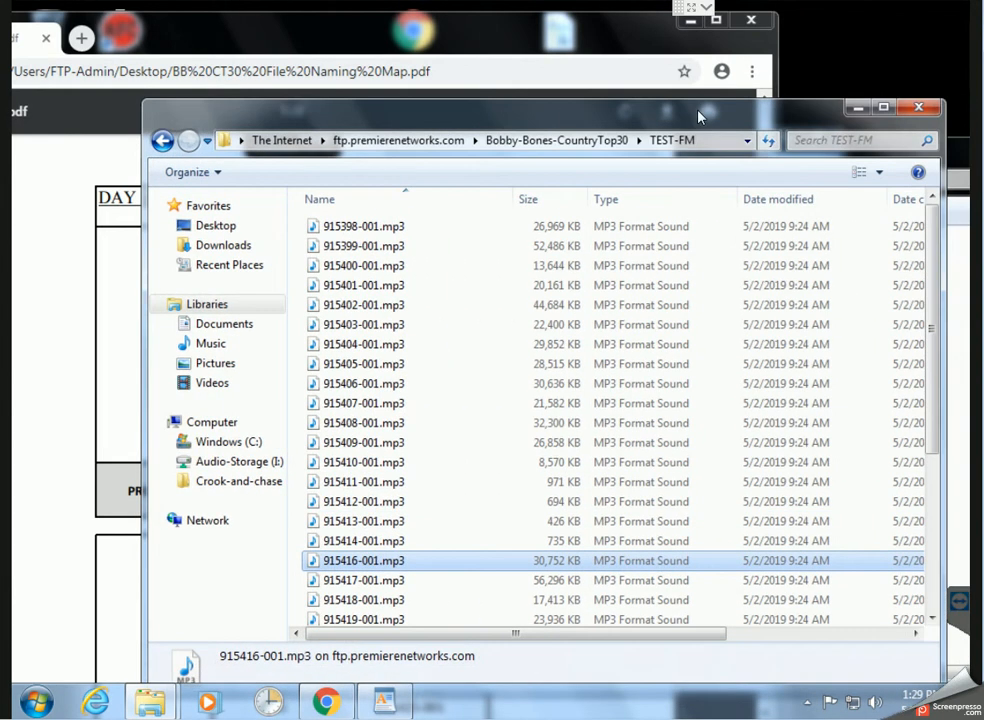
Go up to Bobby-Bones-CountryTop30 in Details view and open the 1-CueSheets folder
{"action": "double_click", "coordinate": [744, 117]}
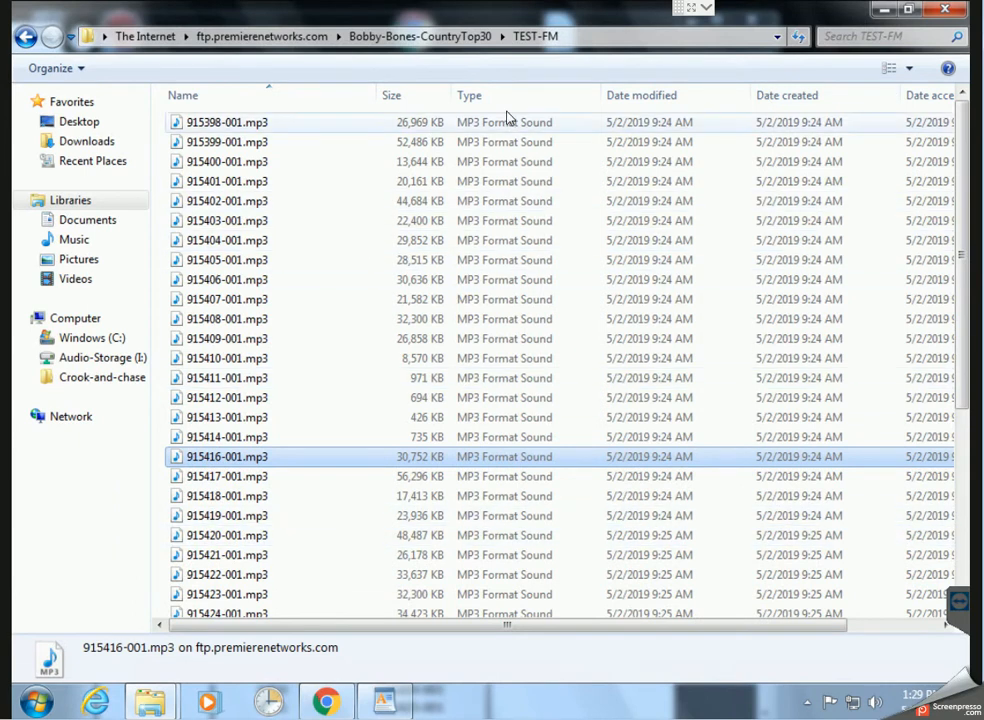
{"action": "left_click", "coordinate": [434, 41]}
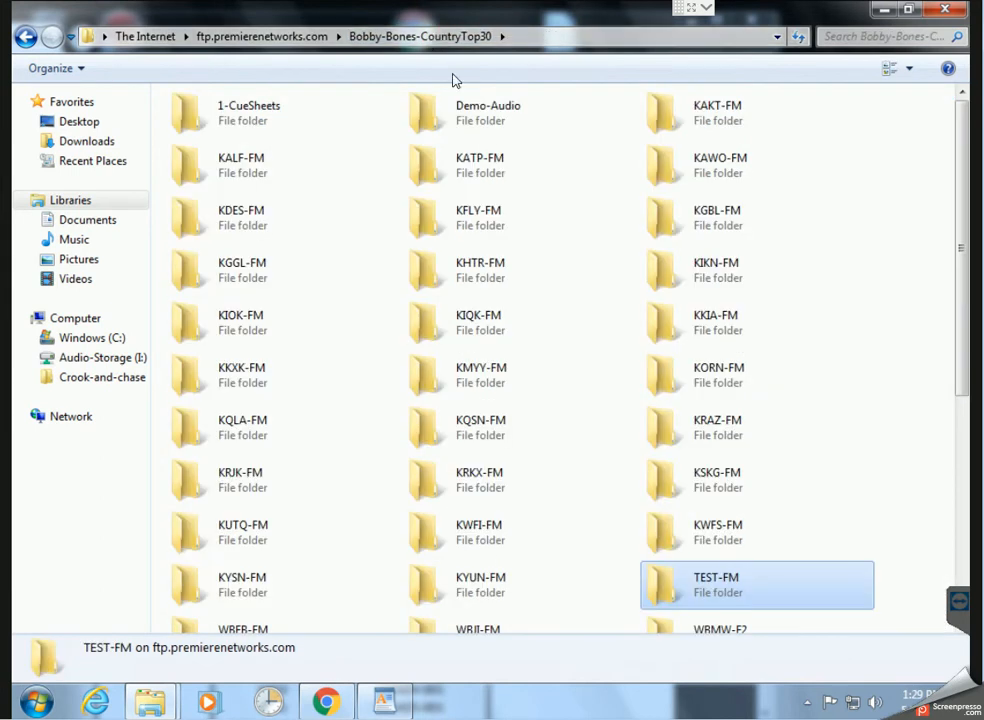
{"action": "left_click", "coordinate": [909, 68]}
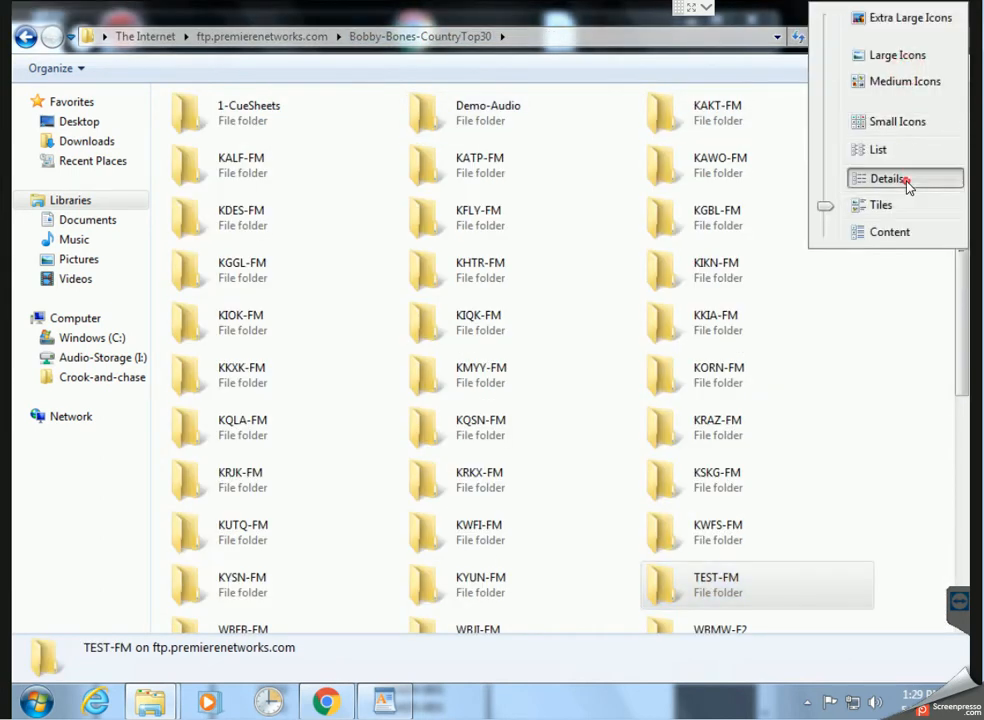
{"action": "left_click", "coordinate": [907, 183]}
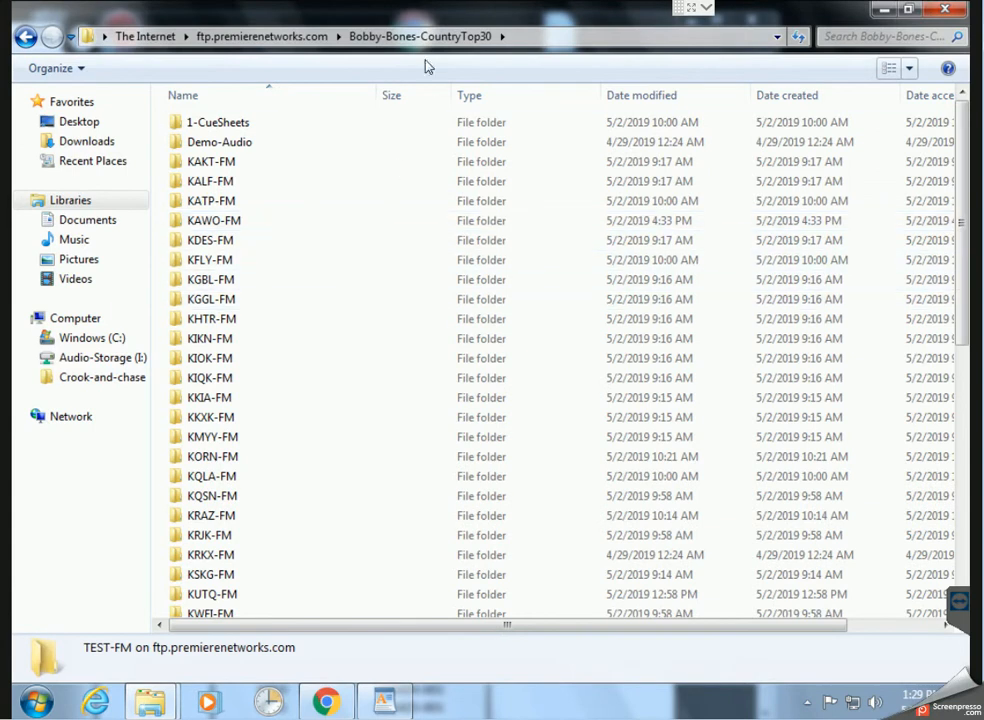
{"action": "double_click", "coordinate": [218, 125]}
{"action": "left_click", "coordinate": [313, 286]}
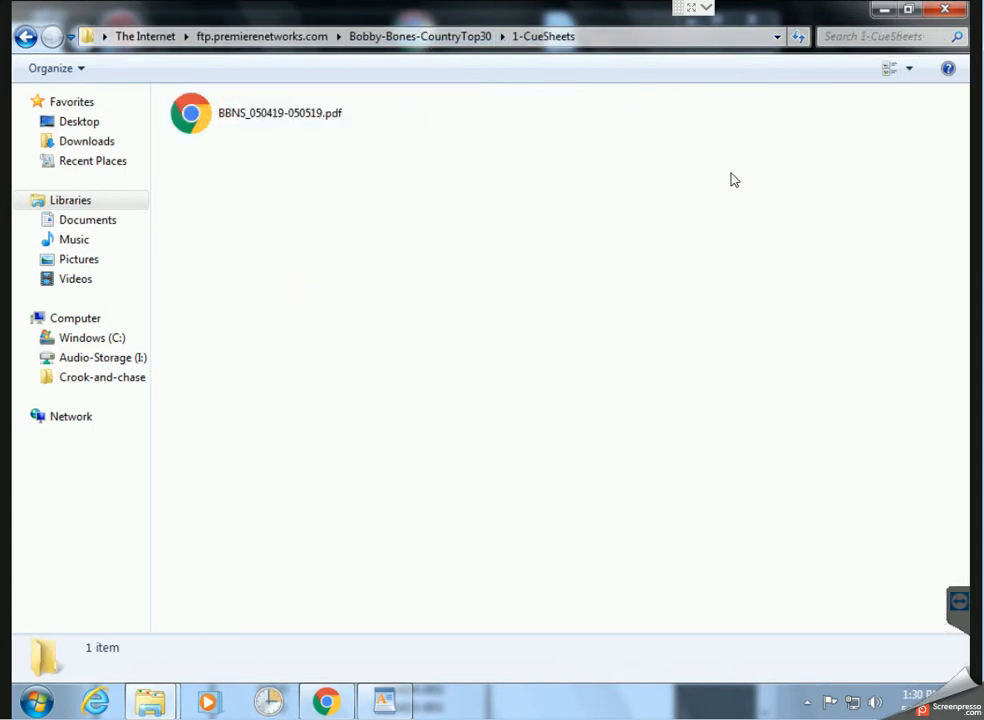
Arrange the Temp window on the left and the 1-CueSheets window on the right
{"action": "mouse_move", "coordinate": [700, 15]}
{"action": "left_mouse_down"}
{"action": "mouse_move", "coordinate": [682, 127]}
{"action": "mouse_move", "coordinate": [701, 136]}
{"action": "mouse_move", "coordinate": [598, 125]}
{"action": "mouse_move", "coordinate": [668, 121]}
{"action": "mouse_move", "coordinate": [779, 93]}
{"action": "left_mouse_up"}
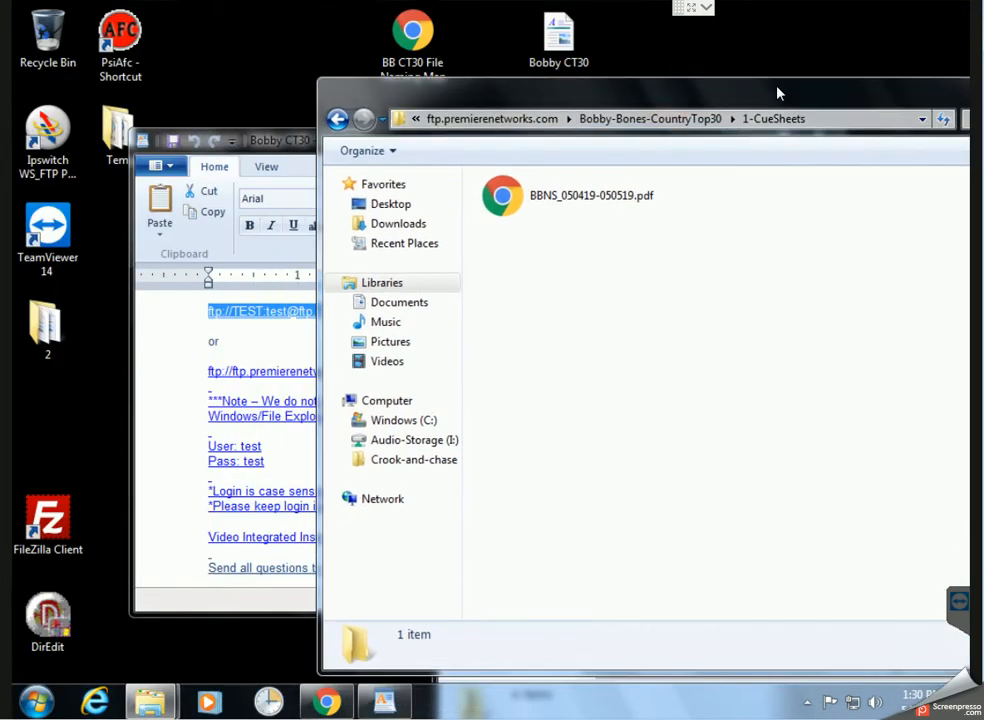
{"action": "left_click", "coordinate": [128, 137]}
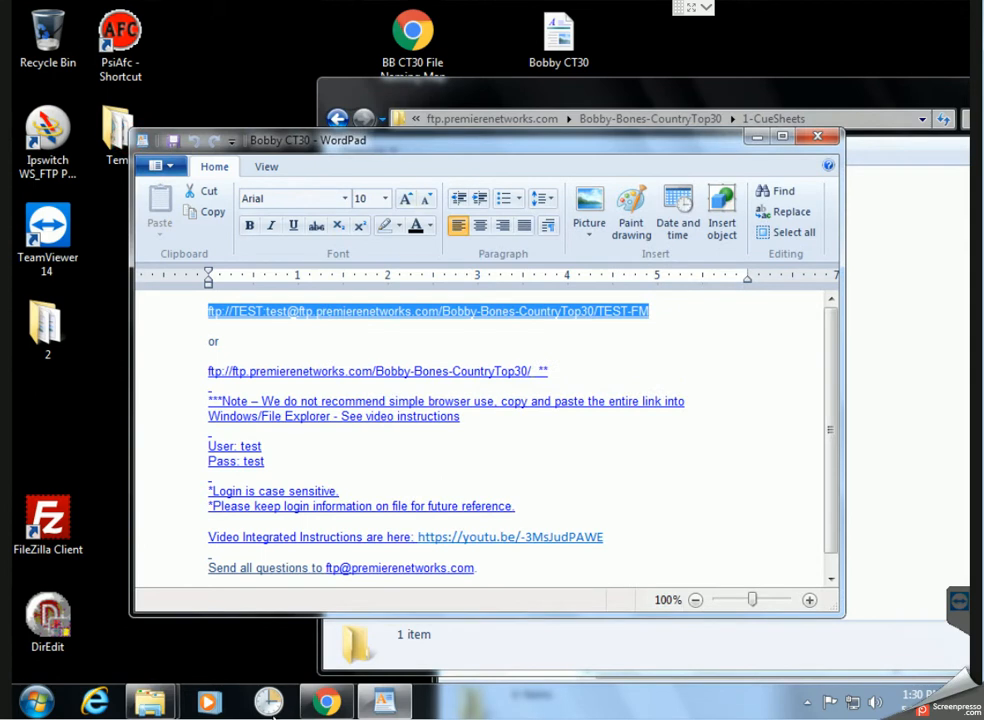
{"action": "mouse_move", "coordinate": [150, 702]}
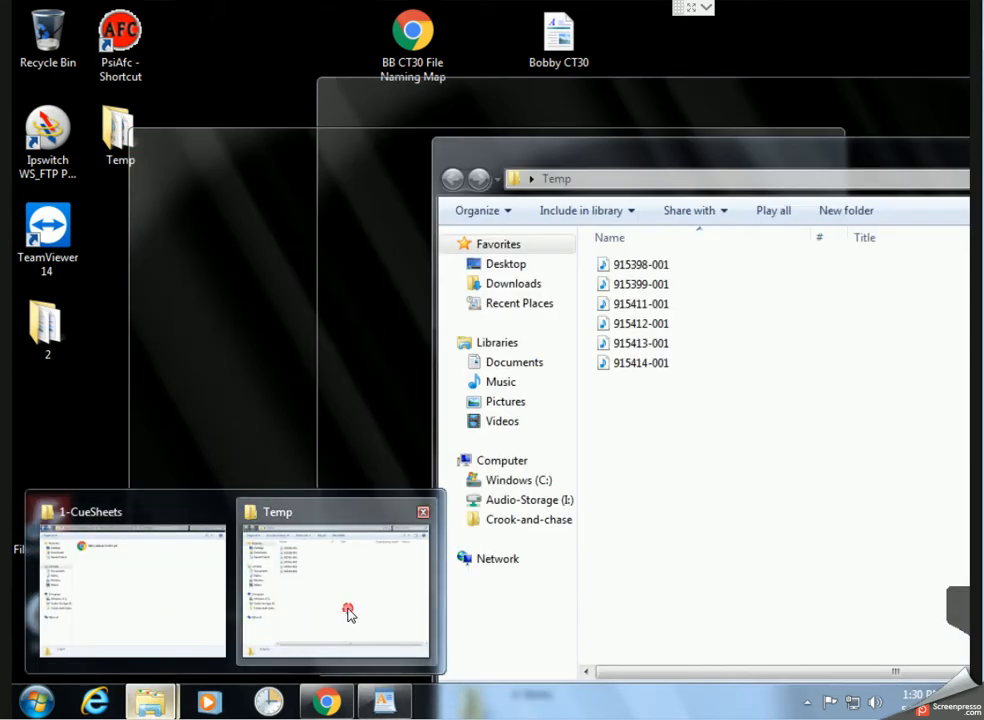
{"action": "left_click", "coordinate": [347, 613]}
{"action": "left_click_drag", "start_coordinate": [843, 165], "coordinate": [428, 170]}
{"action": "left_click_drag", "start_coordinate": [725, 104], "coordinate": [801, 112]}
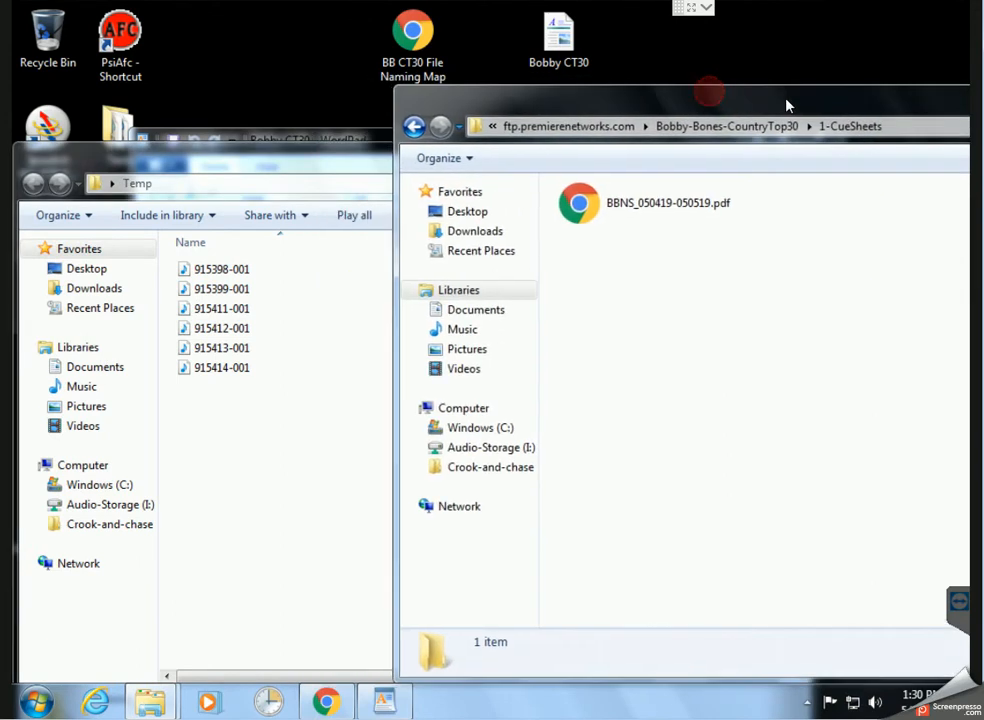
Copy BBNS_050419-050519.pdf from 1-CueSheets and paste it into Temp
{"action": "left_click_drag", "start_coordinate": [719, 192], "coordinate": [283, 431]}
{"action": "left_click", "coordinate": [876, 367]}
{"action": "left_click_drag", "start_coordinate": [663, 213], "coordinate": [861, 358]}
{"action": "left_click", "coordinate": [659, 218]}
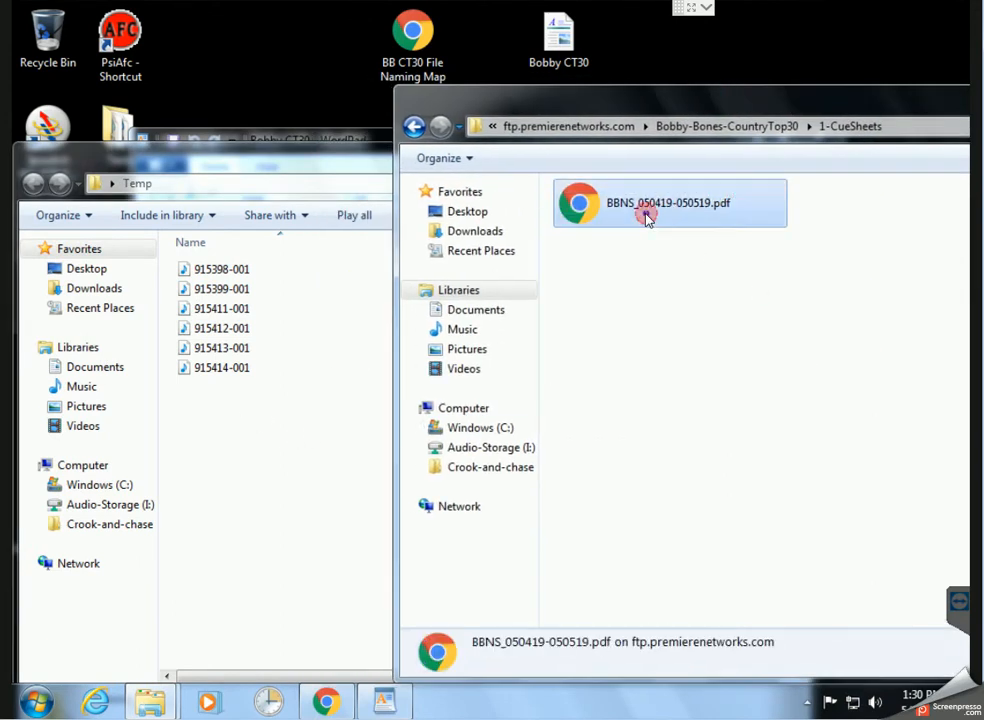
{"action": "right_click", "coordinate": [645, 213]}
{"action": "left_click", "coordinate": [702, 305]}
{"action": "left_click", "coordinate": [288, 490]}
{"action": "right_click", "coordinate": [290, 214]}
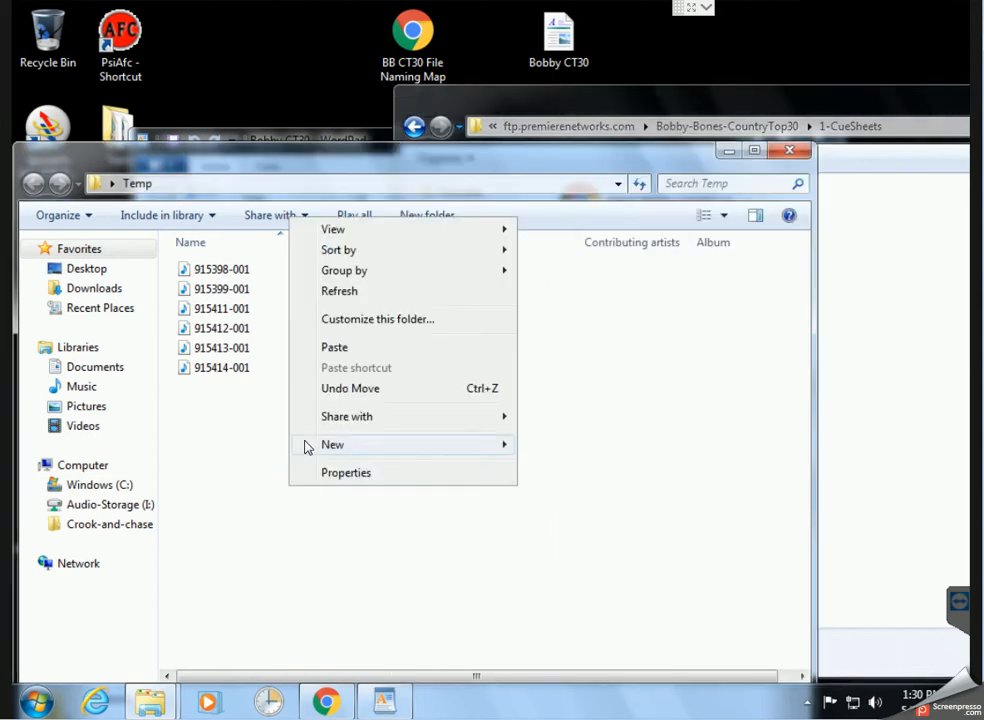
{"action": "left_click", "coordinate": [331, 348]}
{"action": "left_click", "coordinate": [347, 456]}
Open the copied BBNS_050419-050519.pdf maximized in Chrome, scroll through it, and close its tab
{"action": "double_click", "coordinate": [268, 391]}
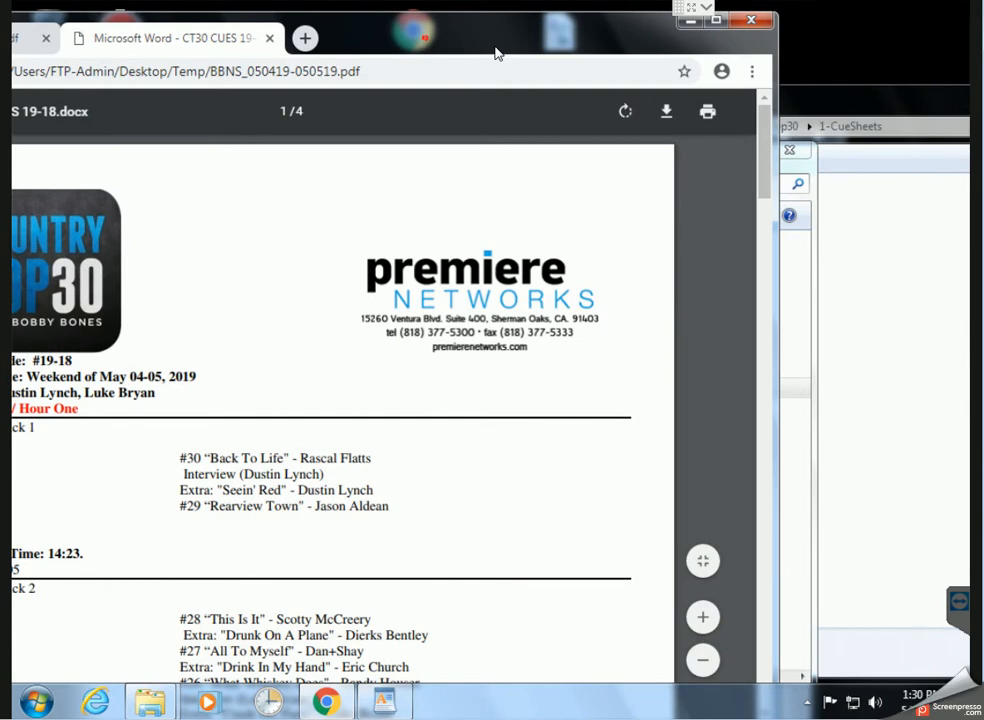
{"action": "double_click", "coordinate": [420, 40]}
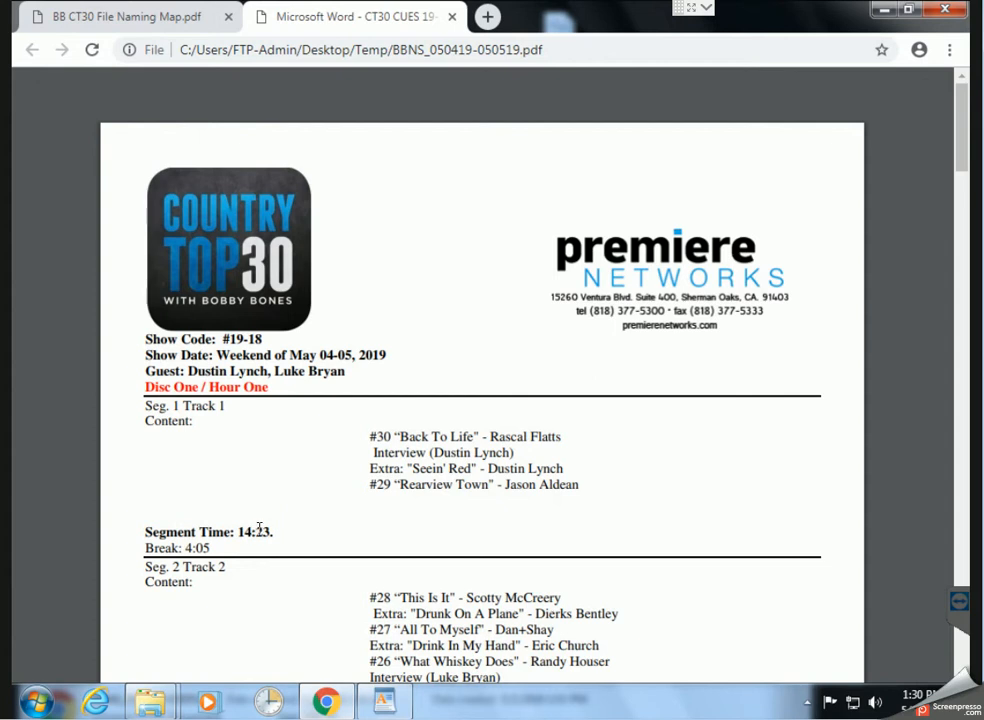
{"action": "scroll", "coordinate": [260, 527], "scroll_direction": "down", "scroll_amount": 2}
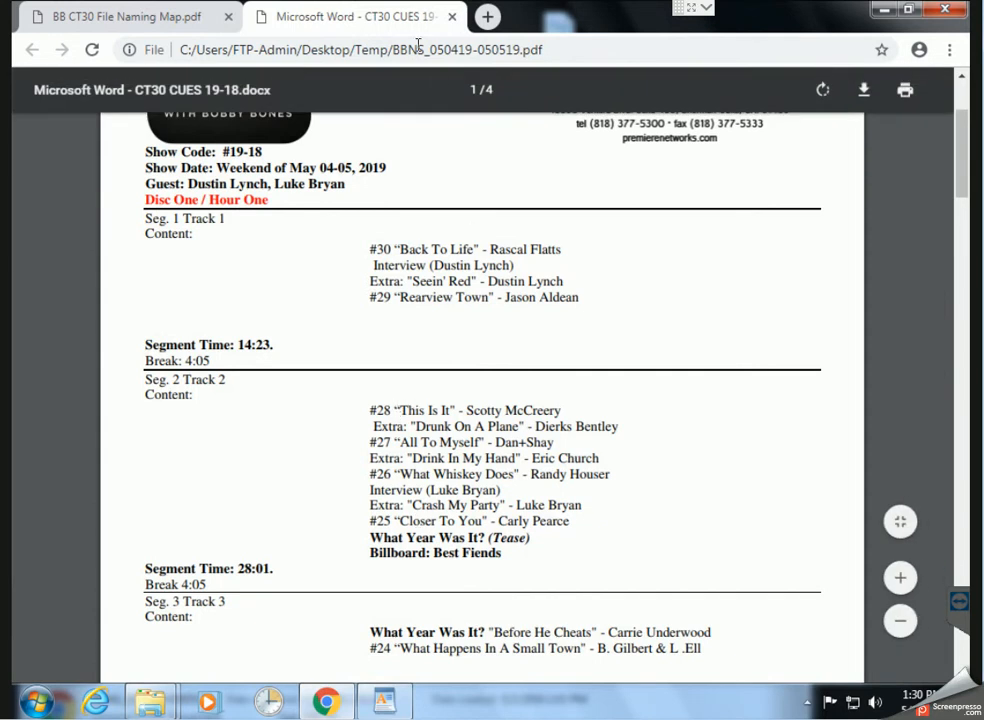
{"action": "left_click", "coordinate": [452, 17]}
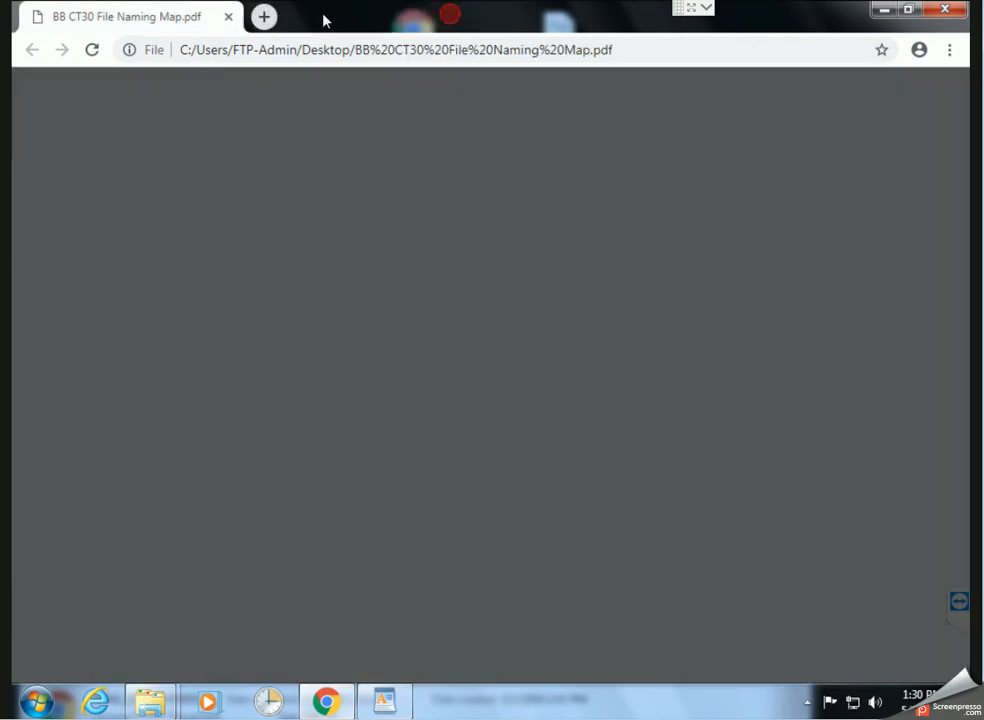
Close the naming map tab and the Temp and FTP Explorer windows, then minimize the WordPad notes
{"action": "left_click", "coordinate": [229, 18]}
{"action": "left_click_drag", "start_coordinate": [523, 154], "coordinate": [553, 174]}
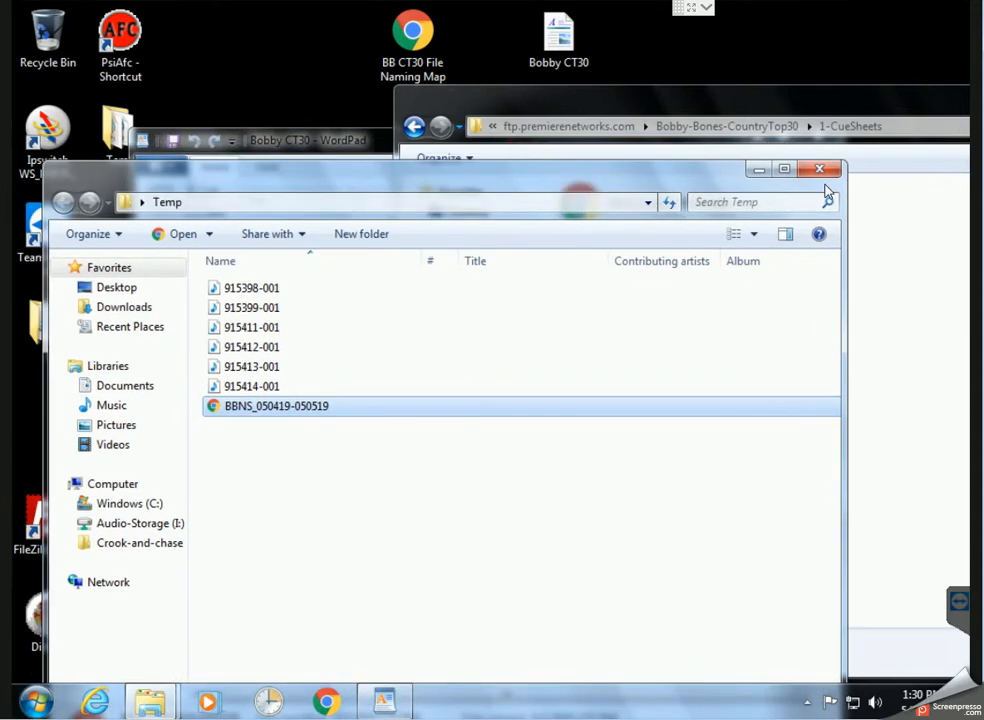
{"action": "left_click", "coordinate": [826, 172]}
{"action": "left_click_drag", "start_coordinate": [871, 93], "coordinate": [575, 108]}
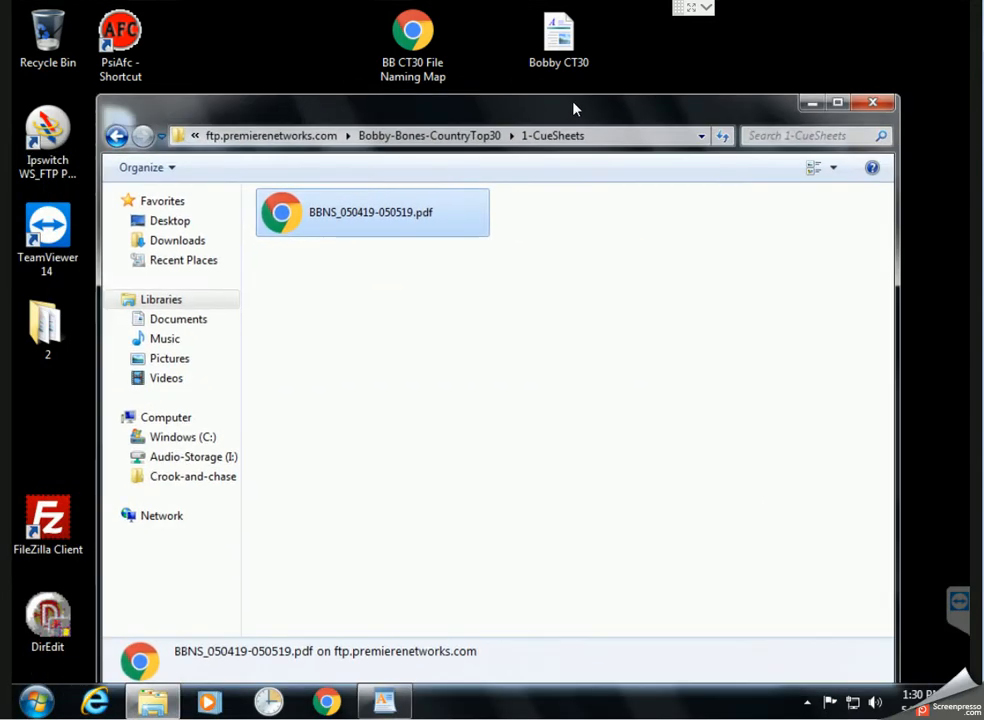
{"action": "left_click", "coordinate": [876, 103]}
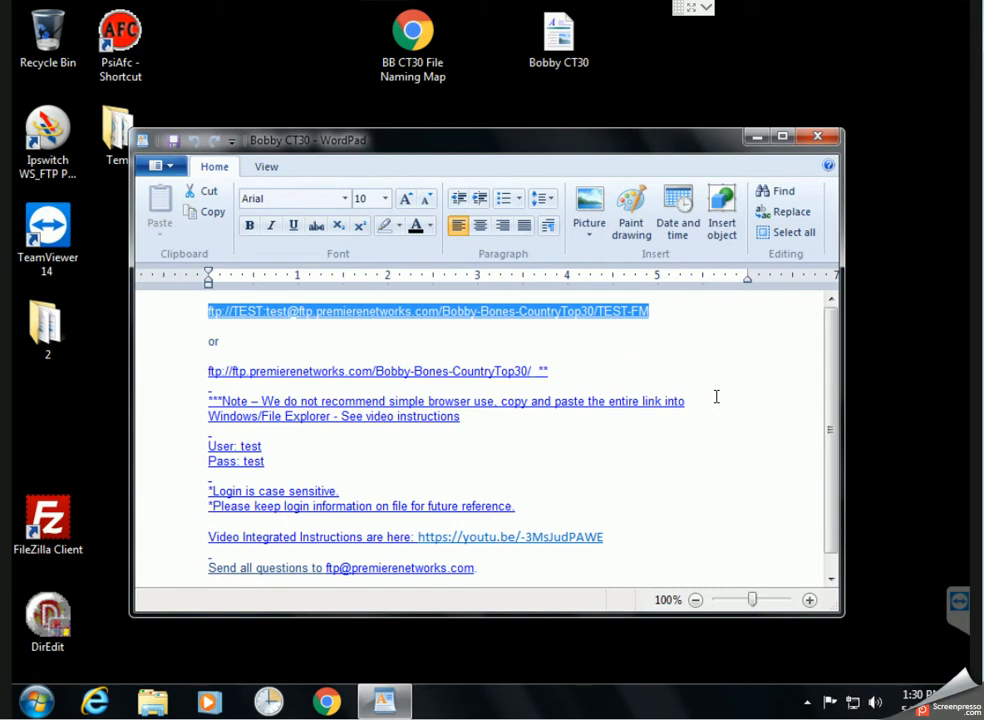
{"action": "left_click", "coordinate": [700, 530]}
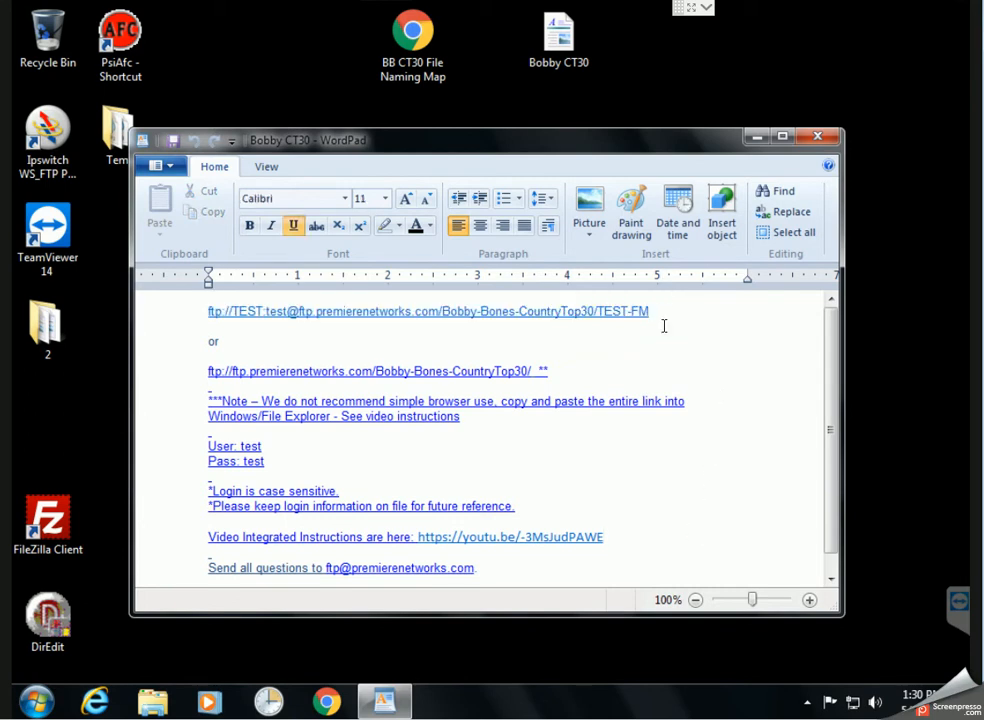
{"action": "left_click", "coordinate": [757, 136]}
Quick-connect to ftp.premierenetworks.com and list the server root's 74 directories
{"action": "double_click", "coordinate": [60, 516]}
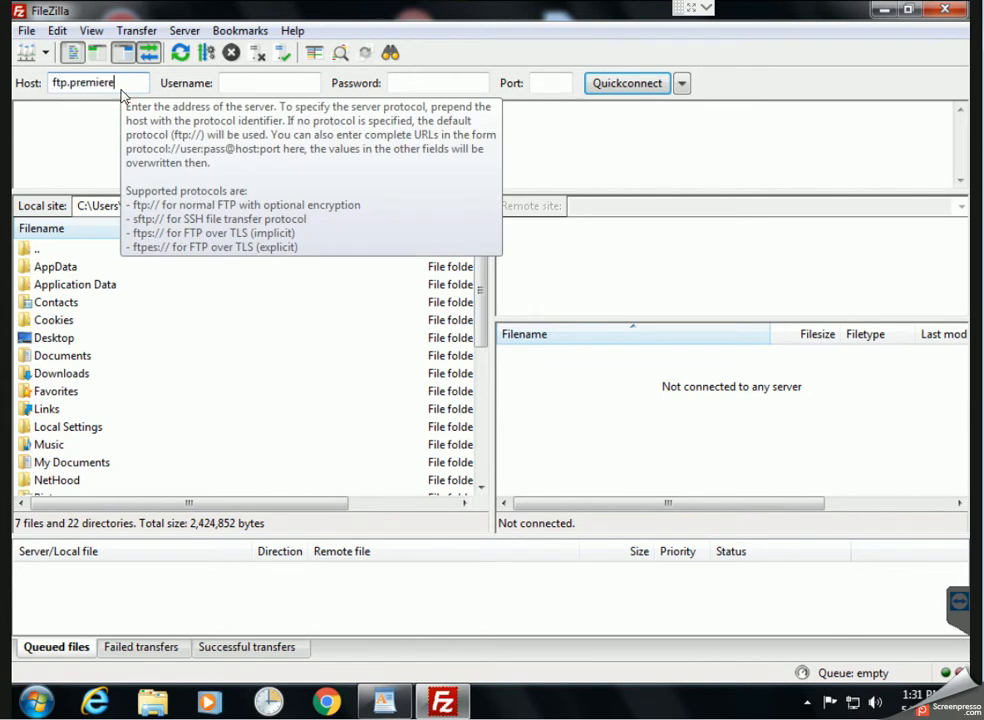
{"action": "type", "text": "networks.com"}
{"action": "key", "text": "Tab"}
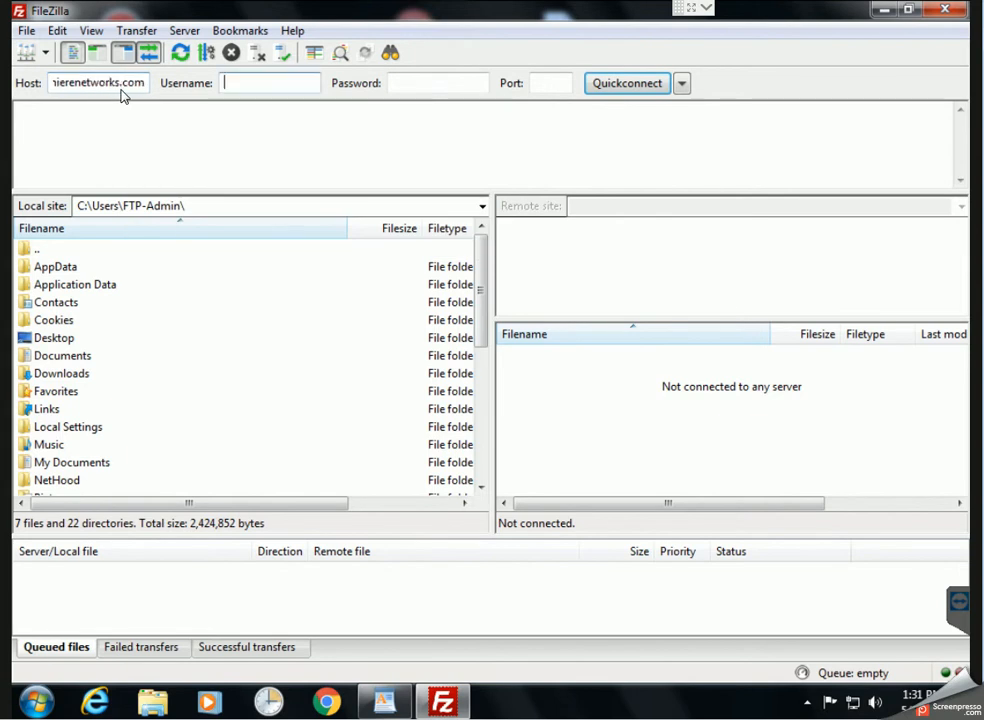
{"action": "key", "text": "Tab"}
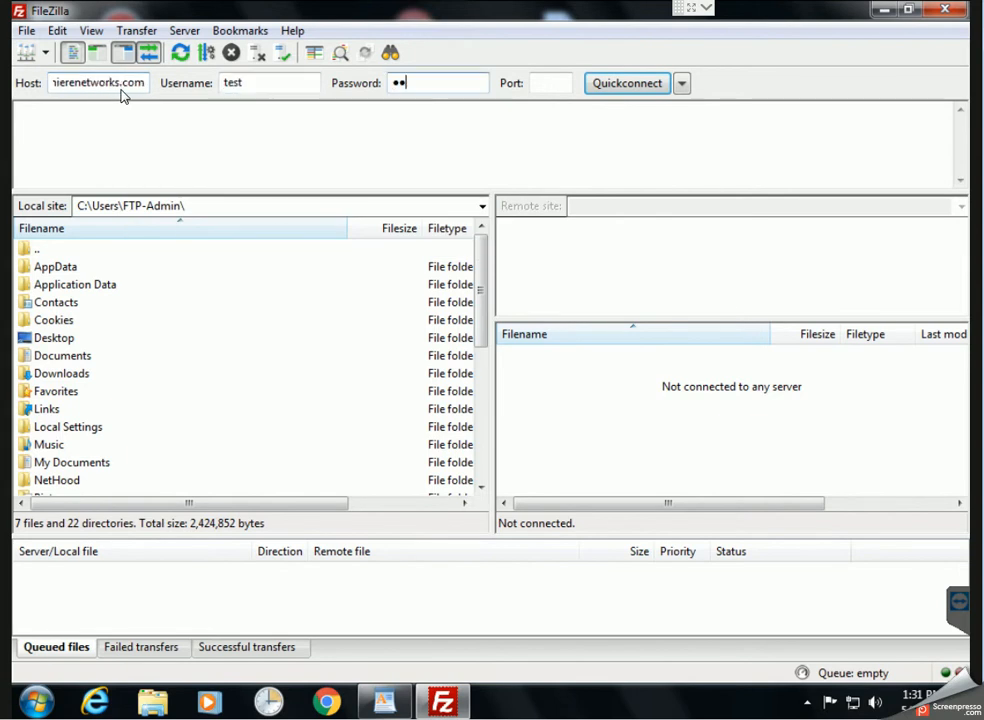
{"action": "key", "text": "Return"}
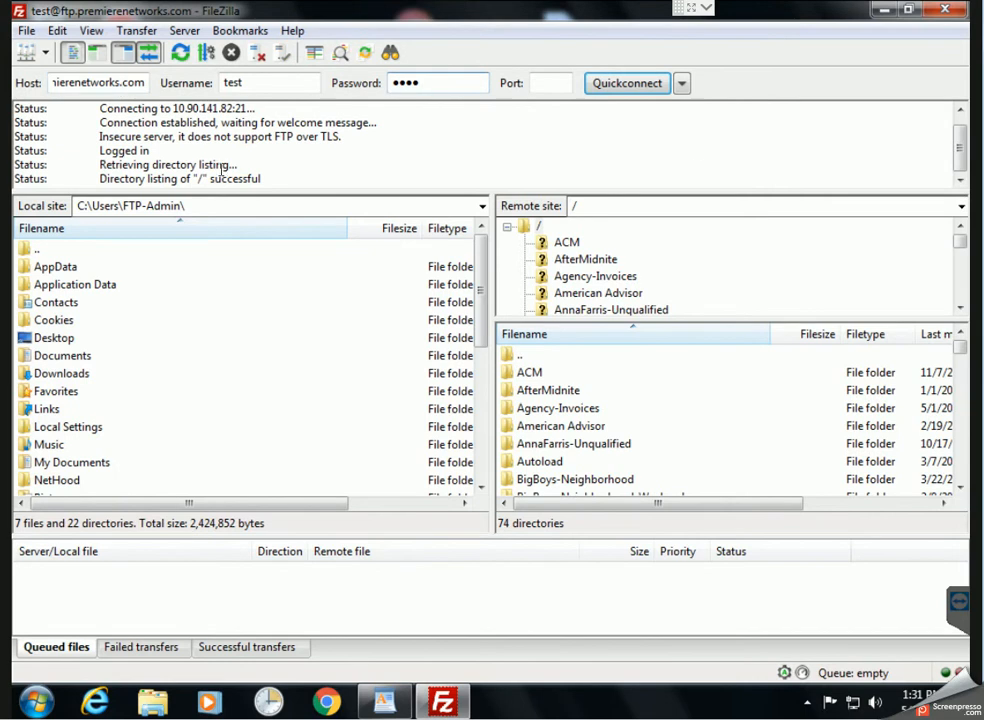
{"action": "left_click", "coordinate": [556, 83]}
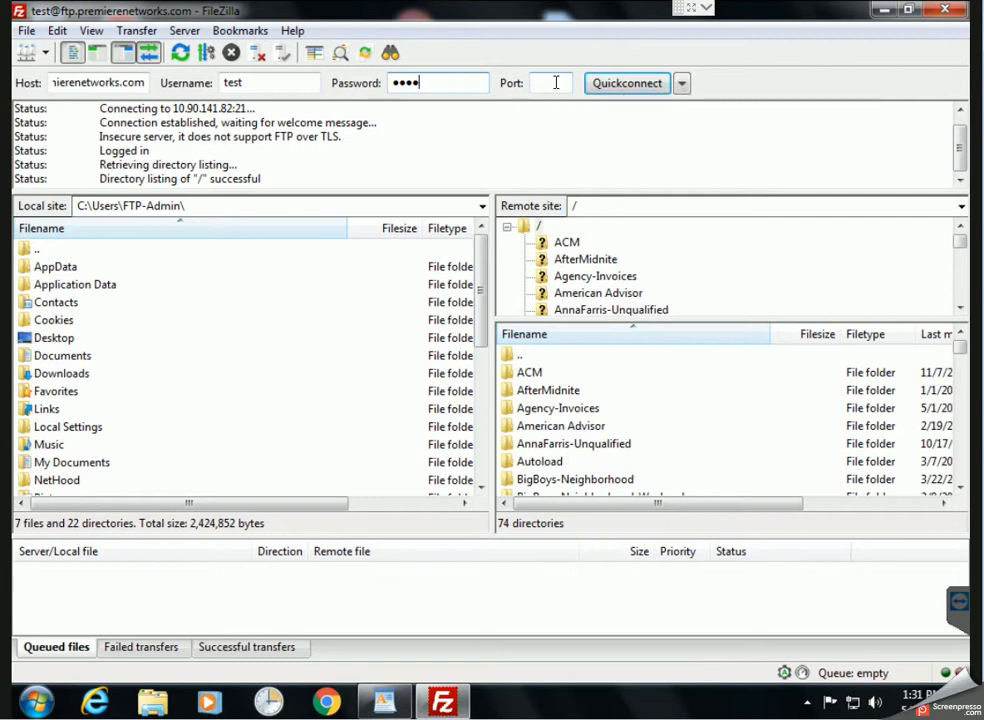
Open the remote Bobby-Bones-CountryTop30 folder and browse its station subfolders
{"action": "left_click", "coordinate": [572, 428]}
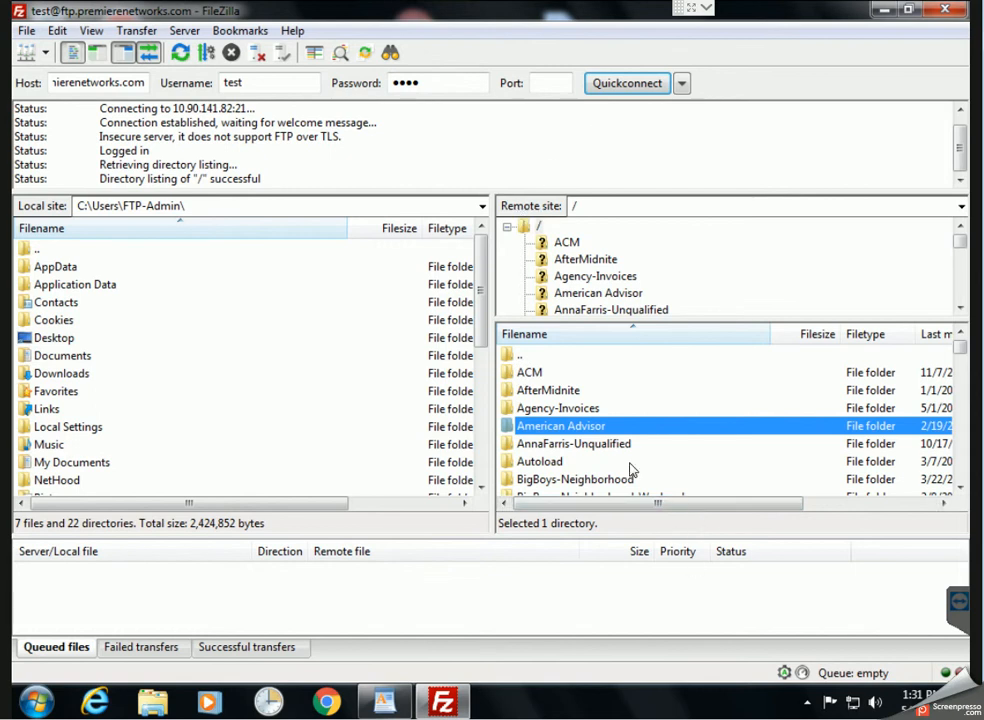
{"action": "scroll", "coordinate": [620, 478], "scroll_direction": "down", "scroll_amount": 6}
{"action": "scroll", "coordinate": [597, 470], "scroll_direction": "up", "scroll_amount": 2}
{"action": "double_click", "coordinate": [622, 373]}
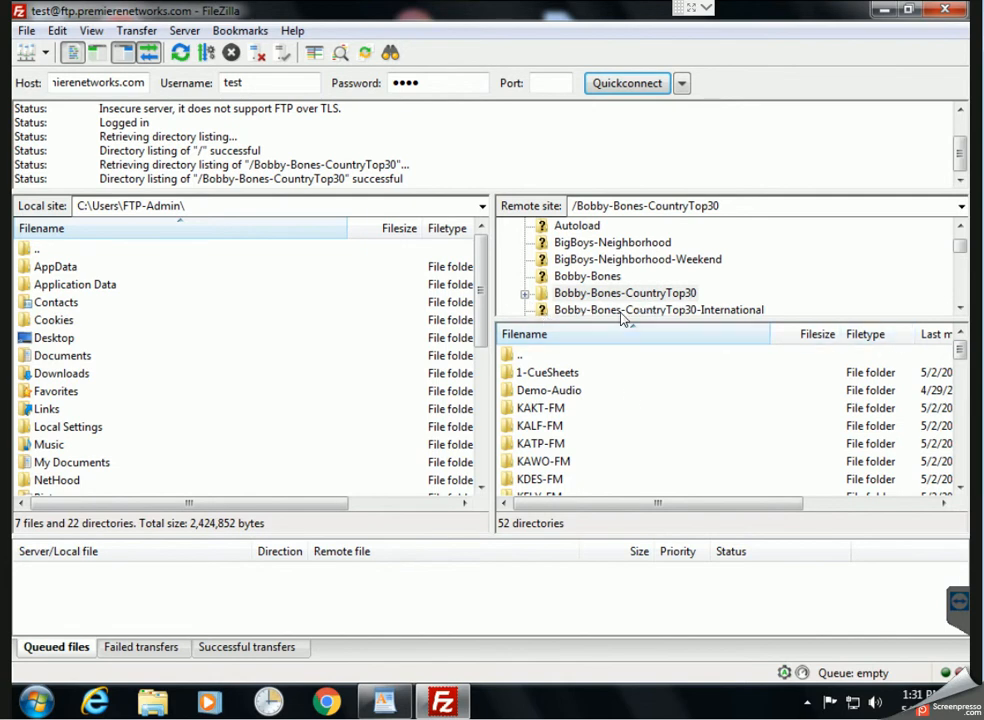
{"action": "left_click_drag", "start_coordinate": [962, 311], "coordinate": [962, 312]}
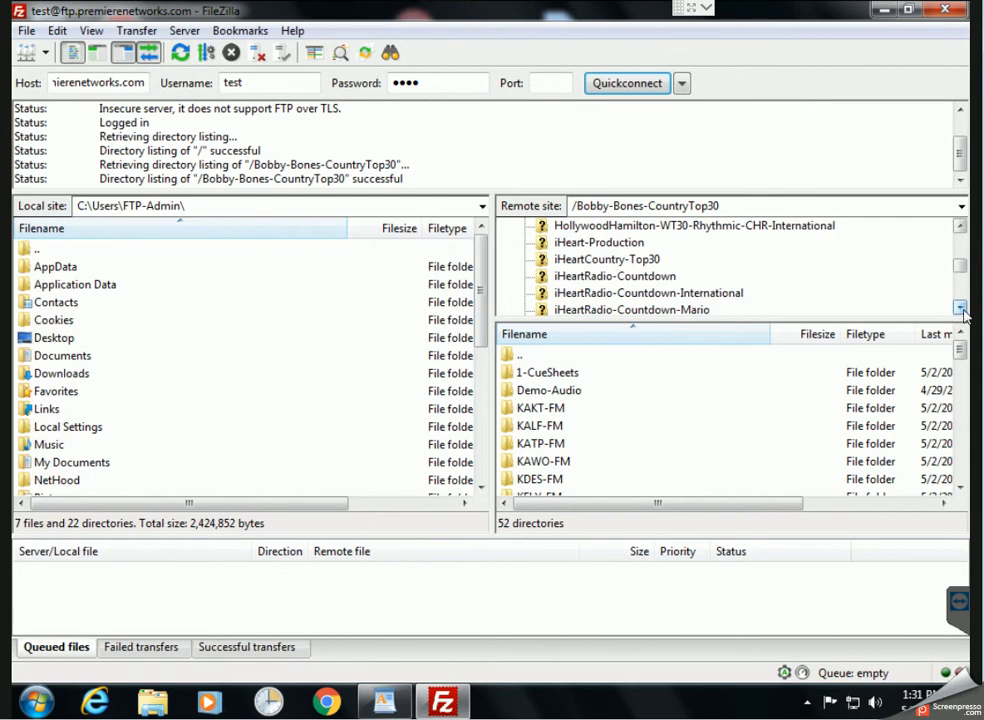
{"action": "left_click", "coordinate": [560, 259]}
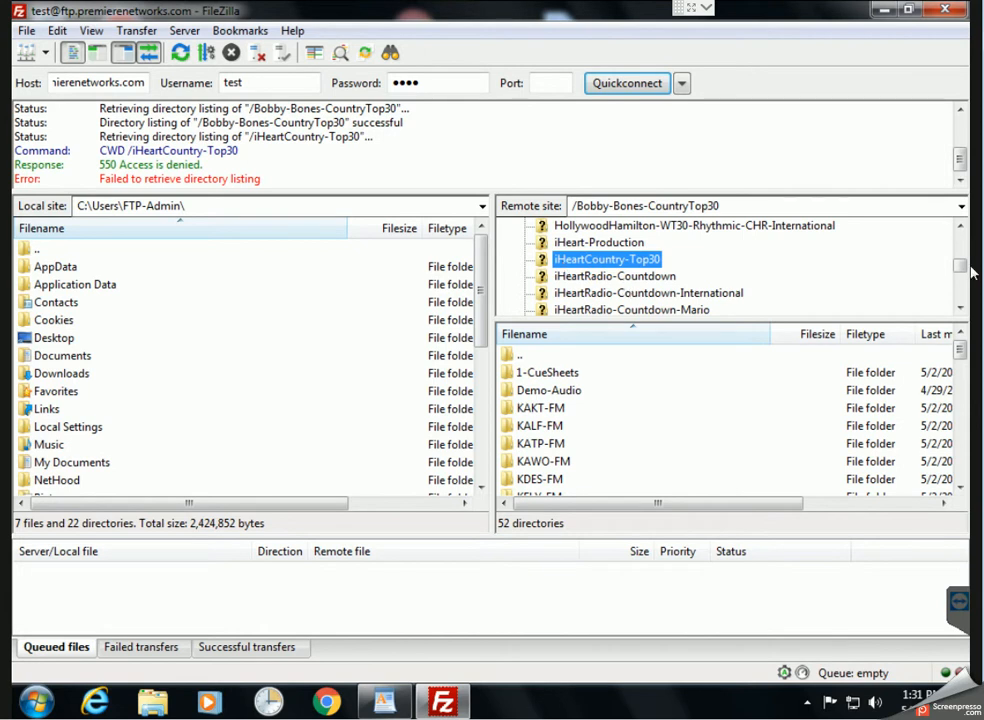
{"action": "left_click_drag", "start_coordinate": [960, 267], "coordinate": [959, 227]}
{"action": "left_click", "coordinate": [959, 307]}
{"action": "left_click", "coordinate": [959, 307]}
{"action": "left_click", "coordinate": [665, 243]}
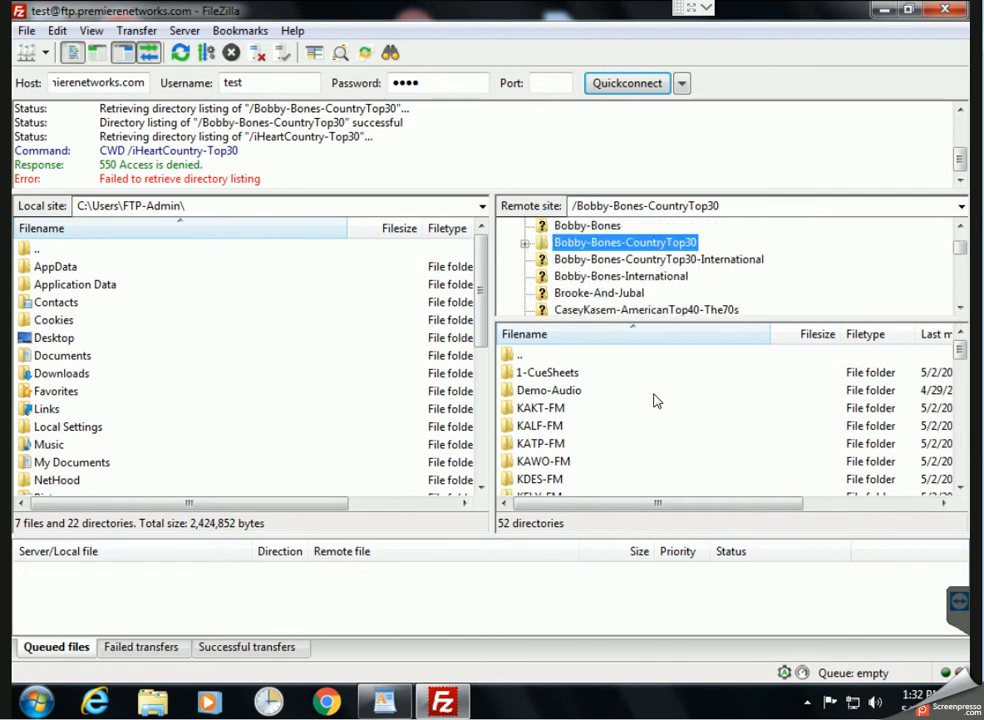
{"action": "left_click", "coordinate": [660, 392]}
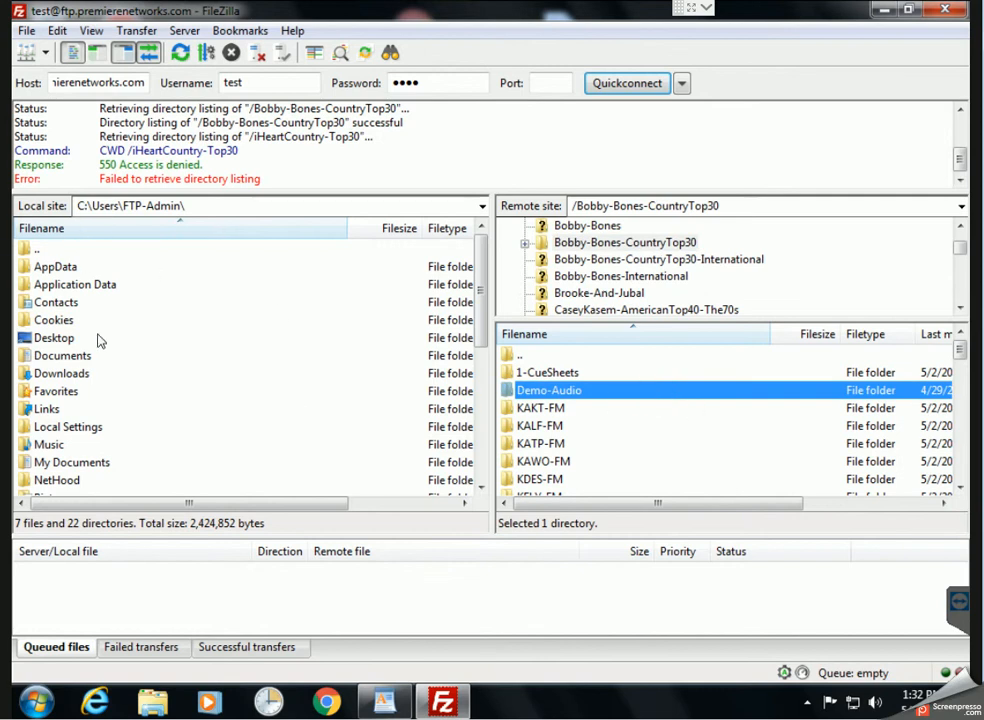
Open the local Desktop\Temp folder and the remote TEST-FM folder side by side
{"action": "left_click", "coordinate": [75, 356]}
{"action": "double_click", "coordinate": [55, 337]}
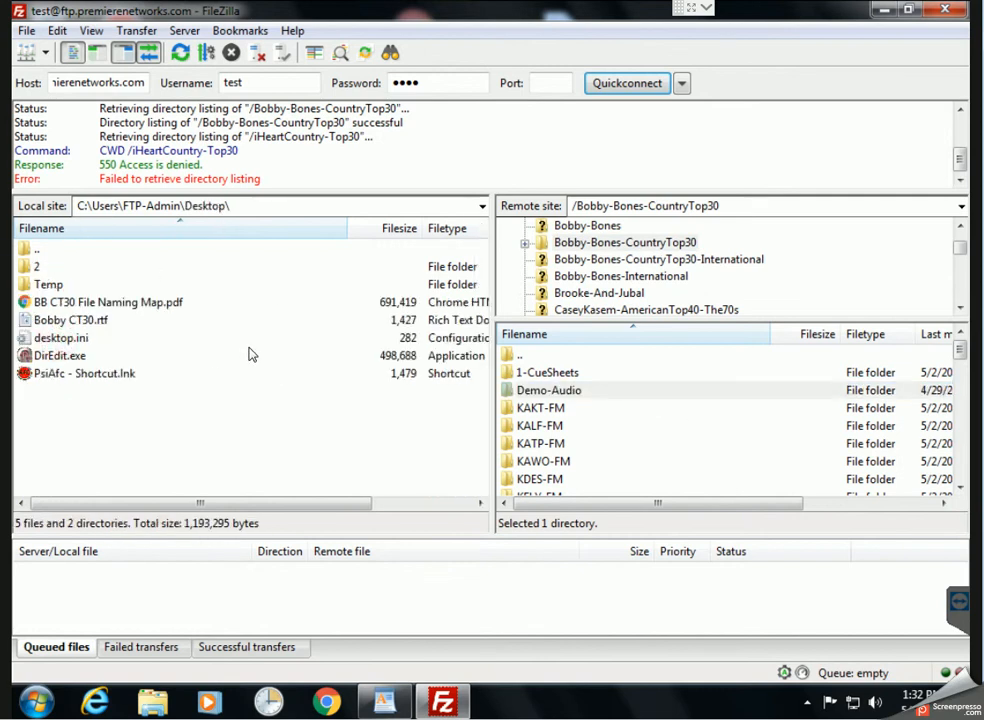
{"action": "double_click", "coordinate": [45, 285]}
{"action": "left_click", "coordinate": [155, 416]}
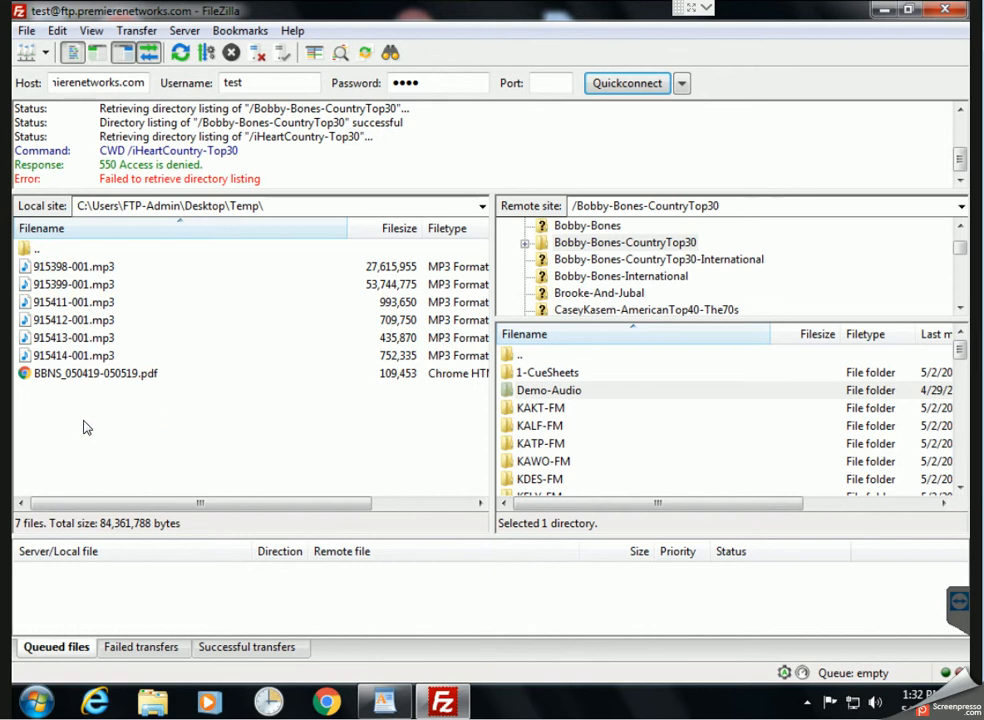
{"action": "left_click", "coordinate": [630, 422]}
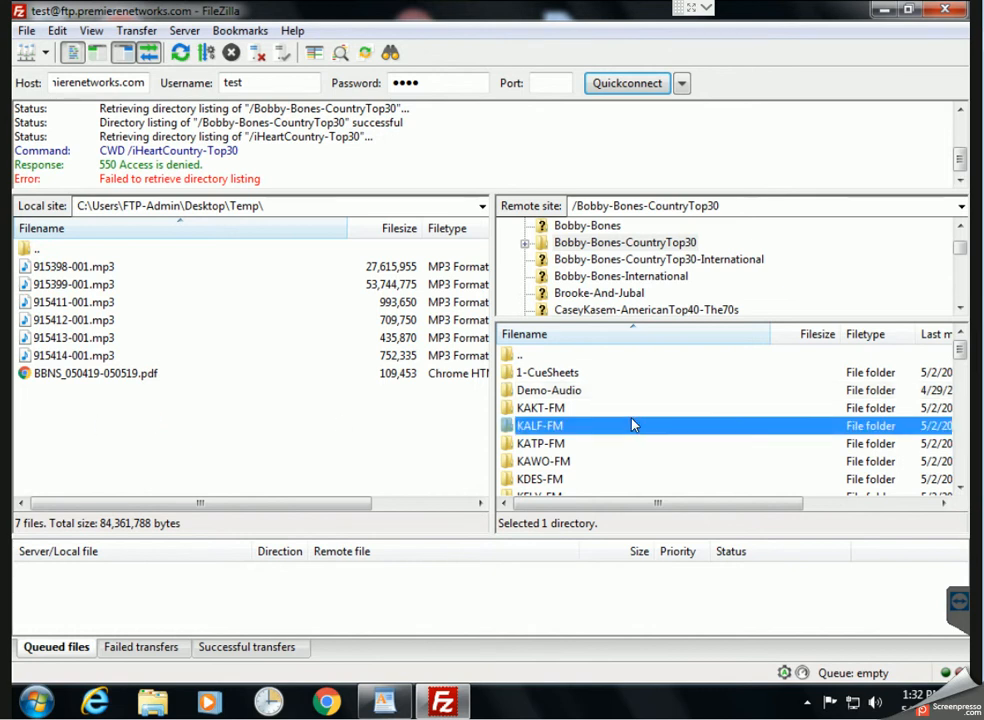
{"action": "key", "text": "t"}
{"action": "double_click", "coordinate": [600, 480]}
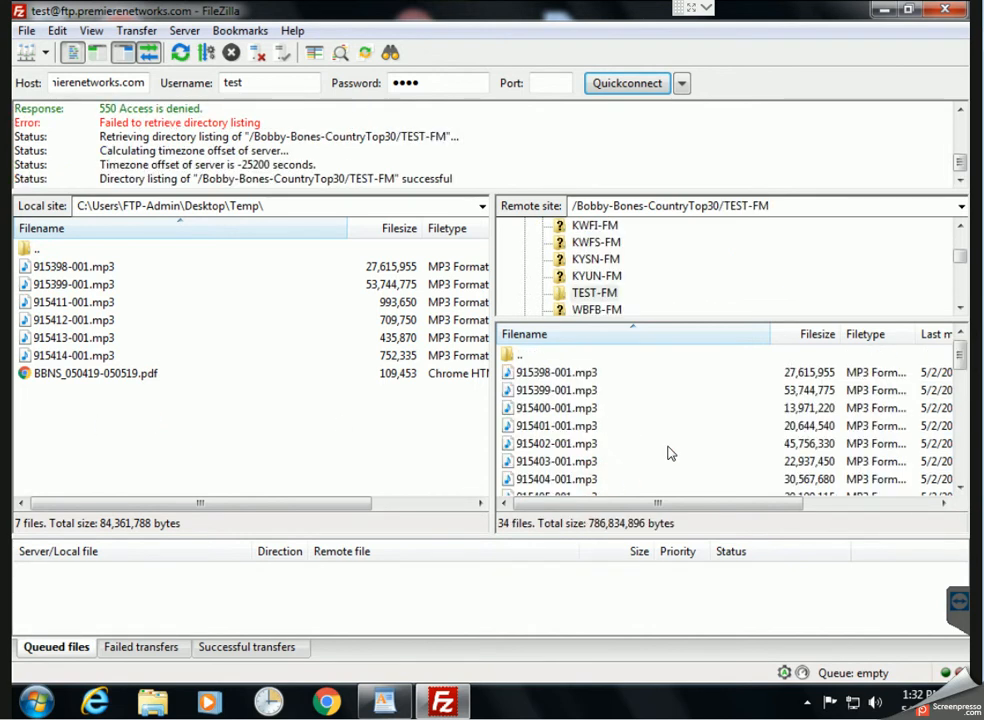
Download 915432-001.mp3 to local Temp and queue 915431, 915430 and 915429-001.mp3
{"action": "left_click", "coordinate": [638, 423]}
{"action": "scroll", "coordinate": [637, 421], "scroll_direction": "down", "scroll_amount": 9}
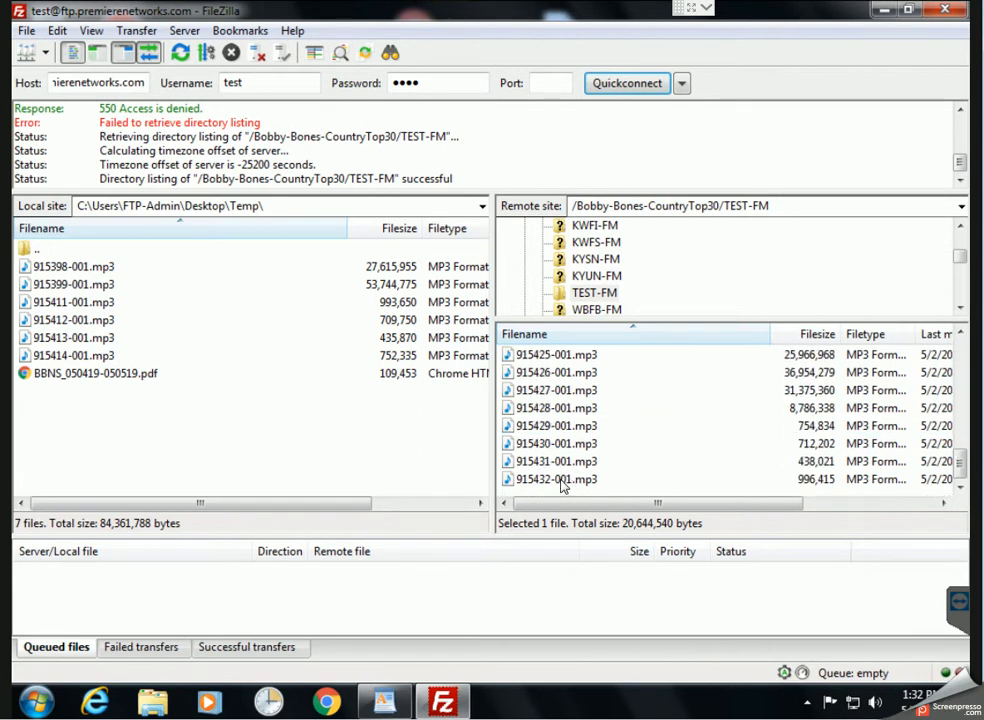
{"action": "left_click_drag", "start_coordinate": [563, 486], "coordinate": [224, 450]}
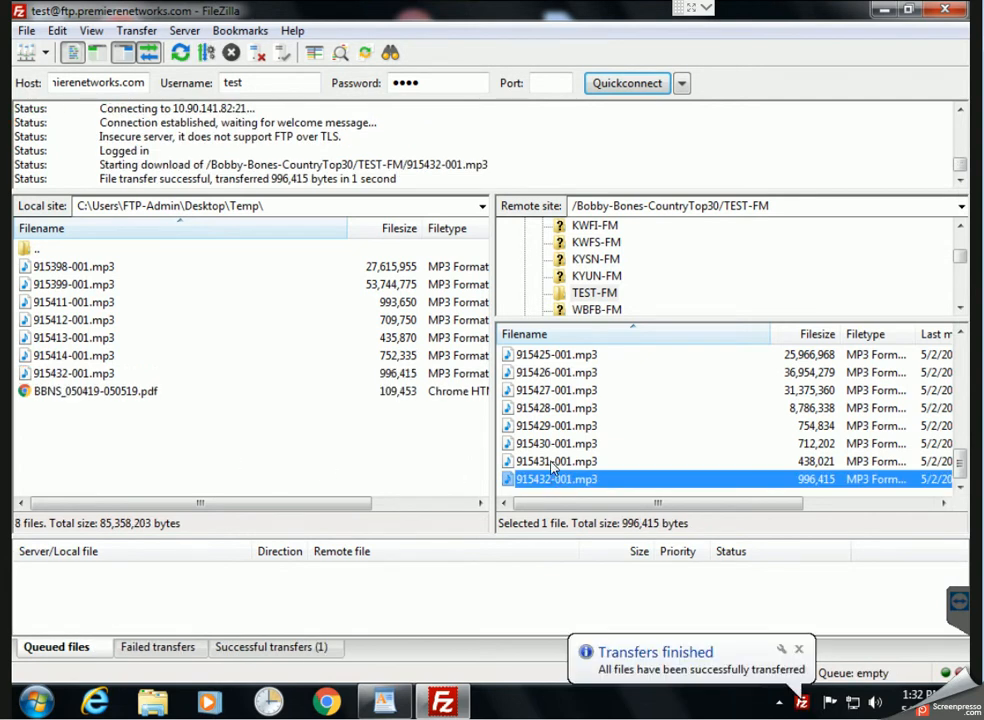
{"action": "left_click_drag", "start_coordinate": [551, 467], "coordinate": [463, 595]}
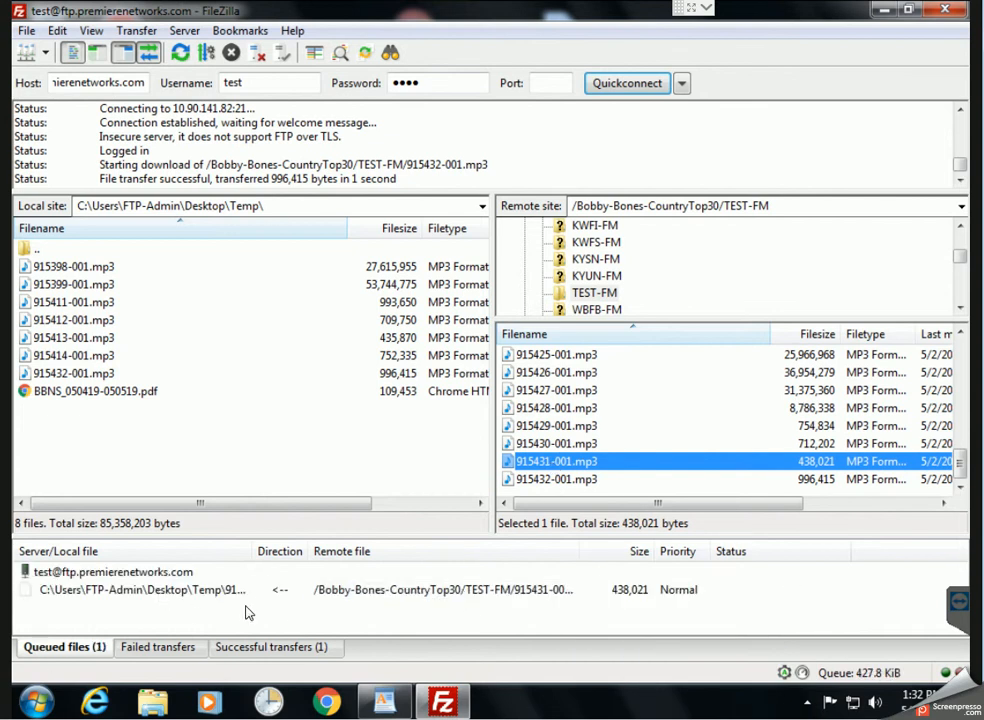
{"action": "left_click_drag", "start_coordinate": [566, 443], "coordinate": [508, 597]}
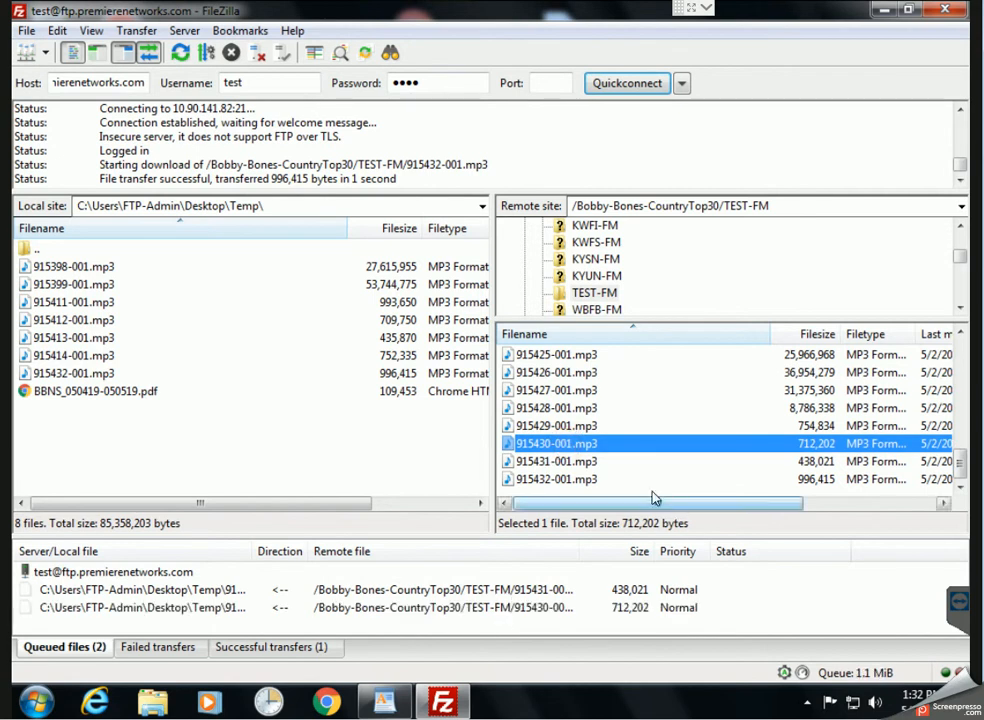
{"action": "left_click_drag", "start_coordinate": [556, 425], "coordinate": [497, 597]}
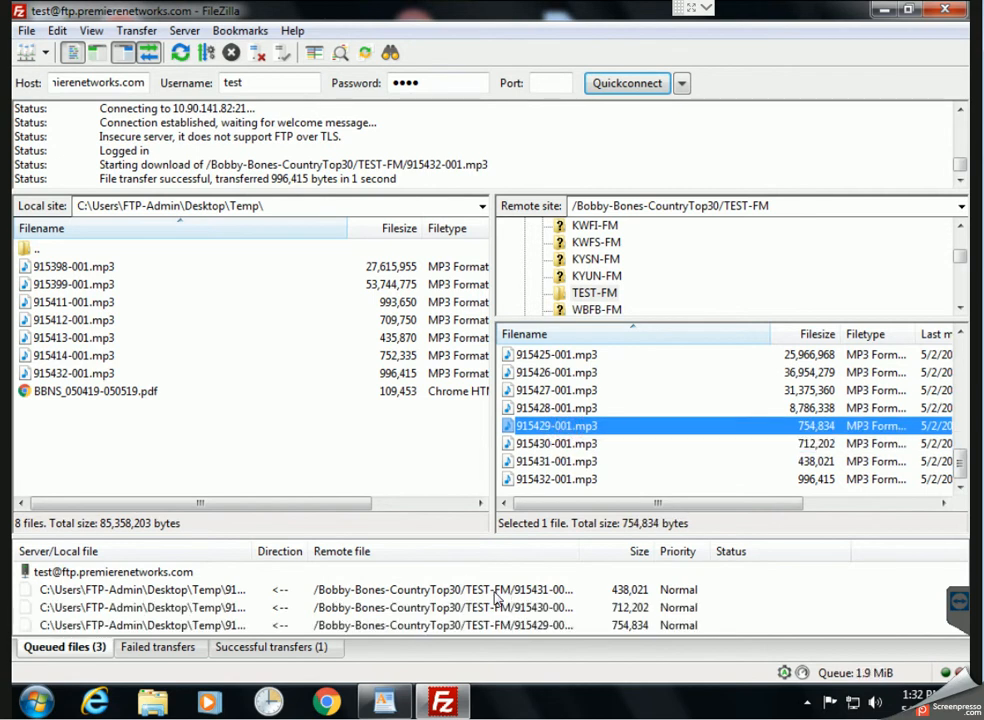
Process the transfer queue to download the queued files, then disconnect from the server
{"action": "left_click", "coordinate": [126, 31]}
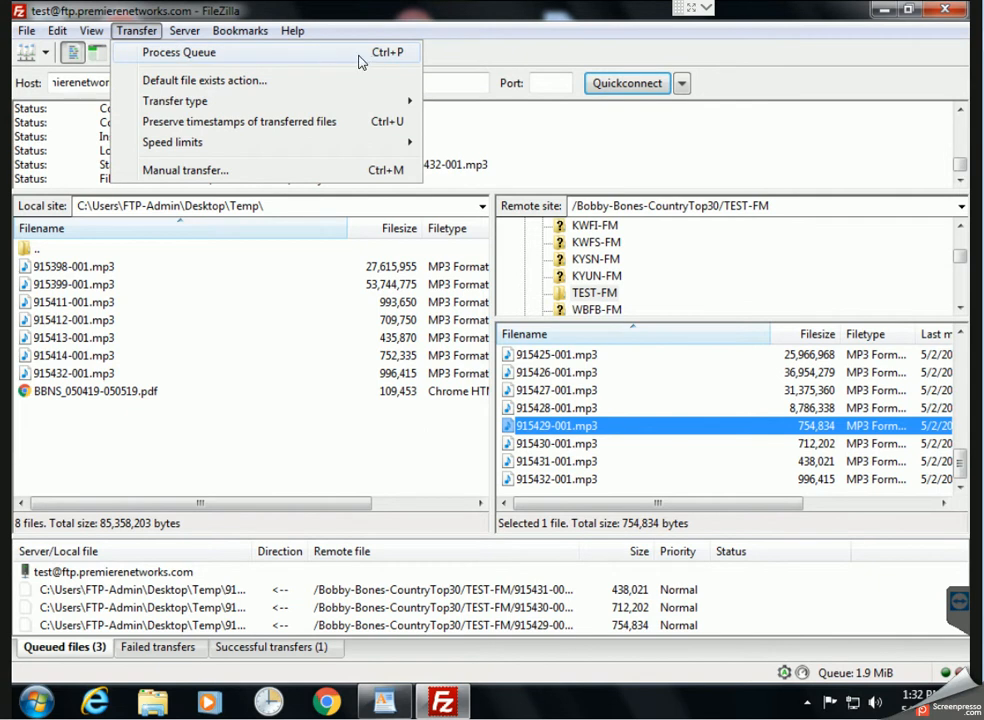
{"action": "left_click", "coordinate": [326, 56]}
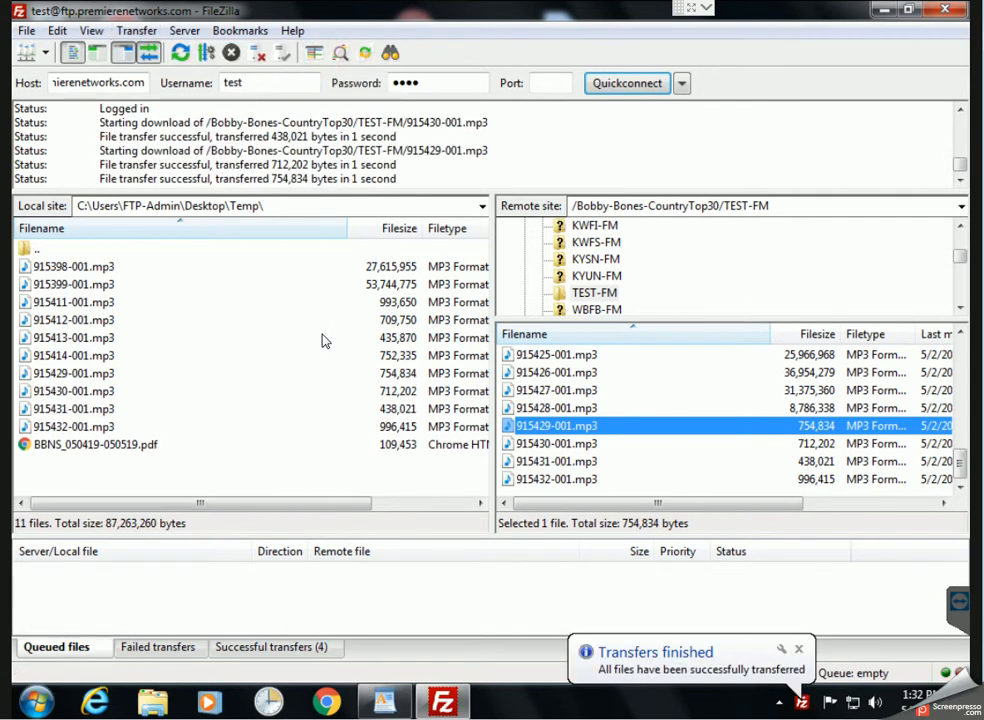
{"action": "left_click", "coordinate": [236, 460]}
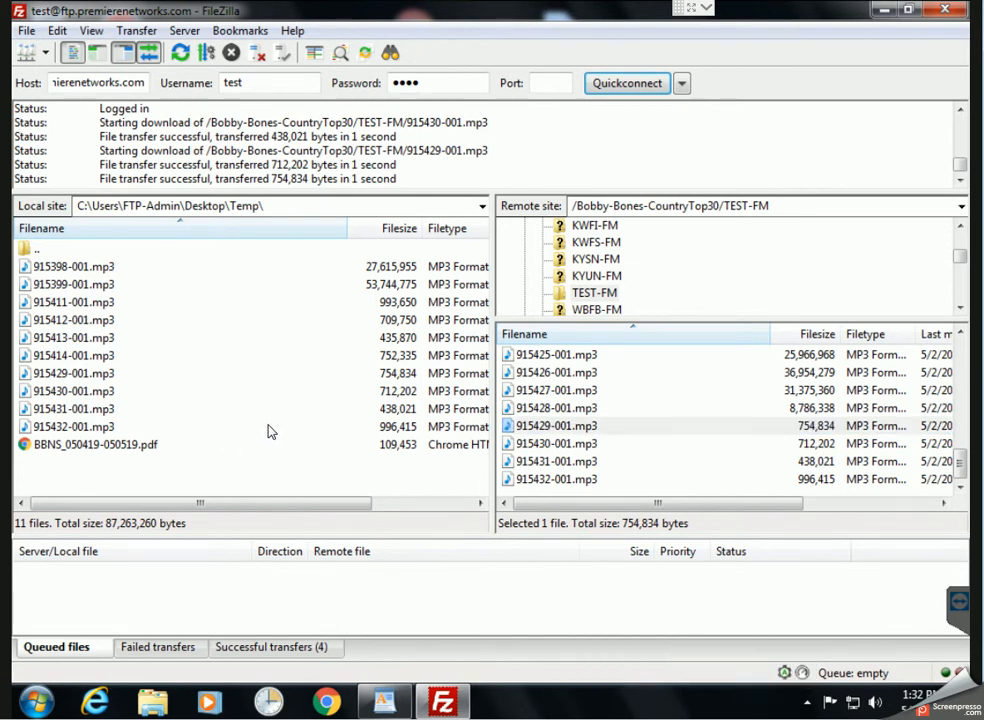
{"action": "left_click", "coordinate": [257, 54]}
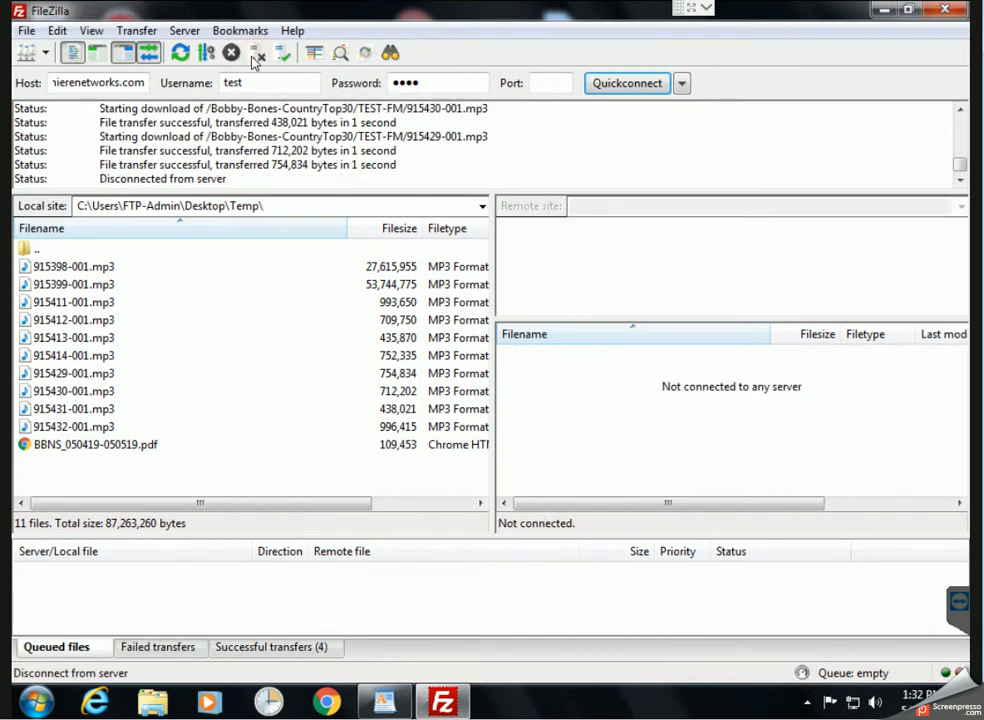
Add a new site named CT30 in the Site Manager
{"action": "left_click", "coordinate": [26, 31]}
{"action": "left_click", "coordinate": [35, 53]}
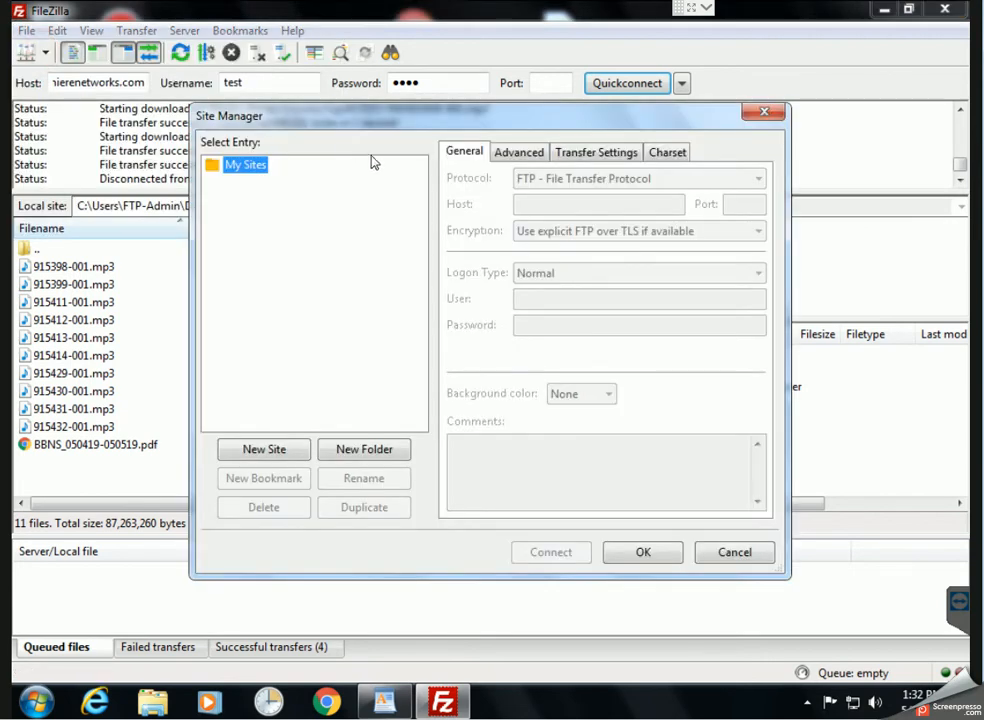
{"action": "left_click_drag", "start_coordinate": [404, 117], "coordinate": [476, 171]}
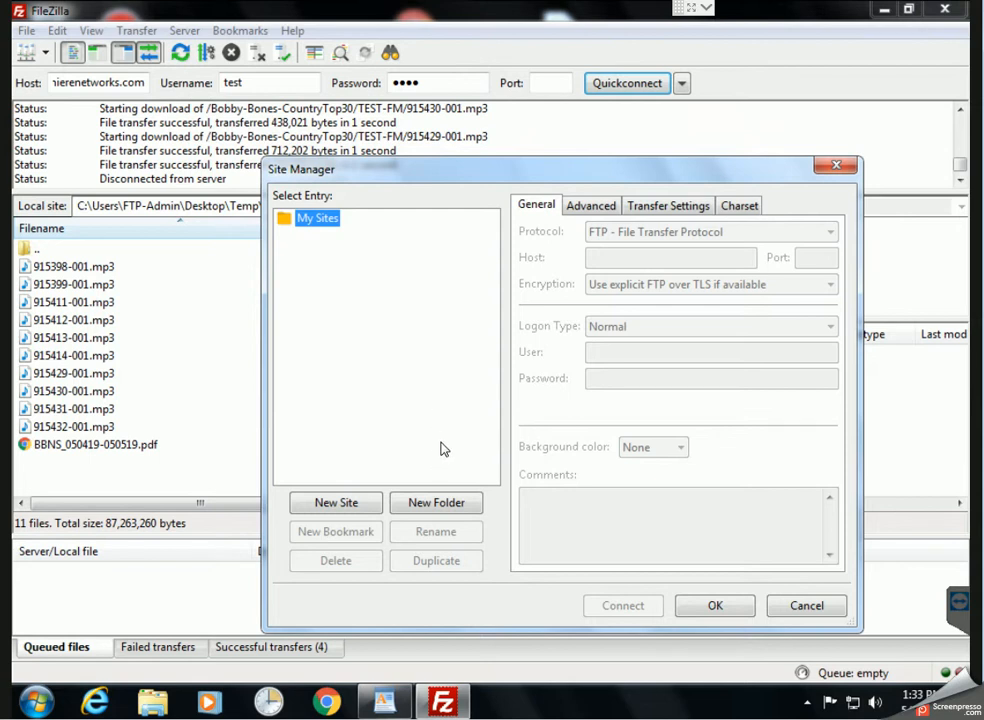
{"action": "left_click", "coordinate": [331, 502]}
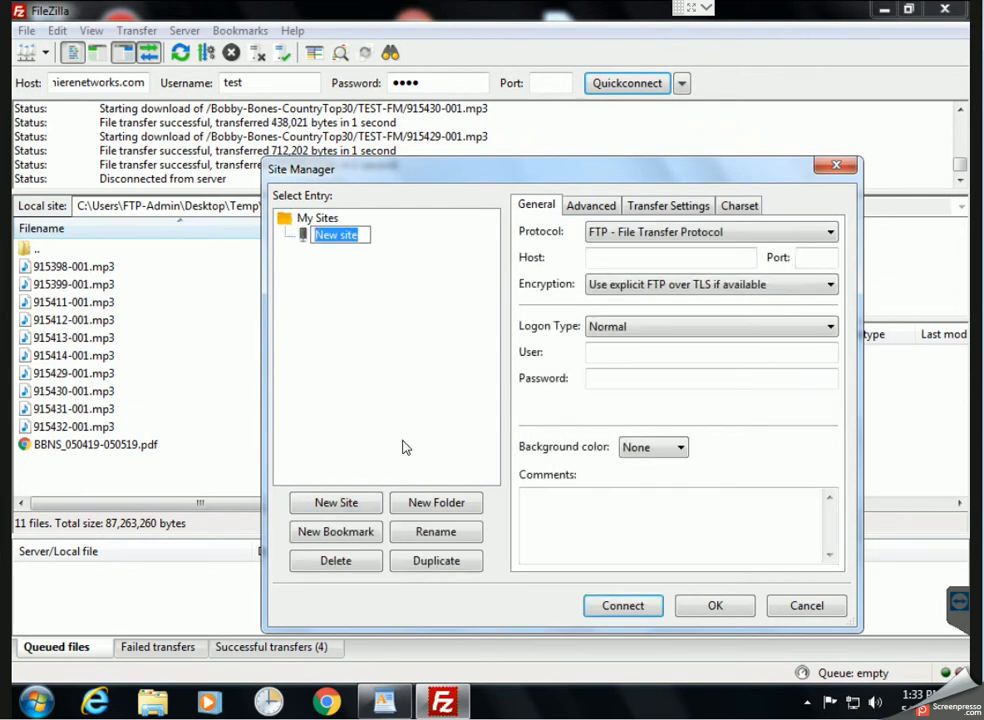
{"action": "type", "text": "CT30"}
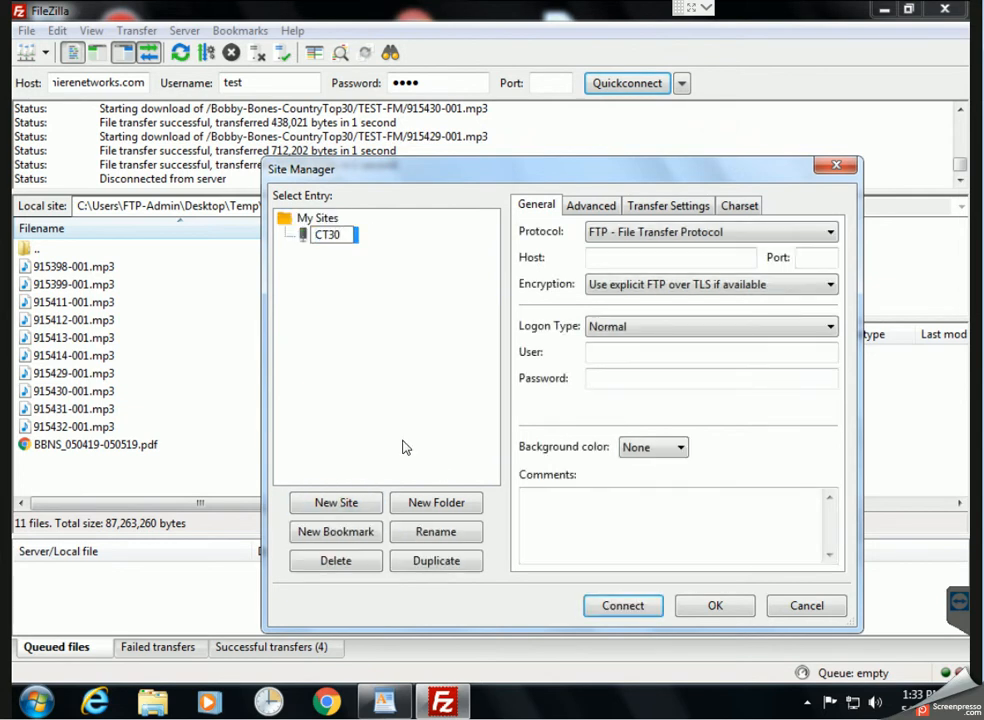
{"action": "left_click", "coordinate": [405, 447]}
Enter host ftp.premierenetworks.com, the login user name, and a comment noting the password
{"action": "left_click", "coordinate": [656, 262]}
{"action": "type", "text": "ftp.pre"}
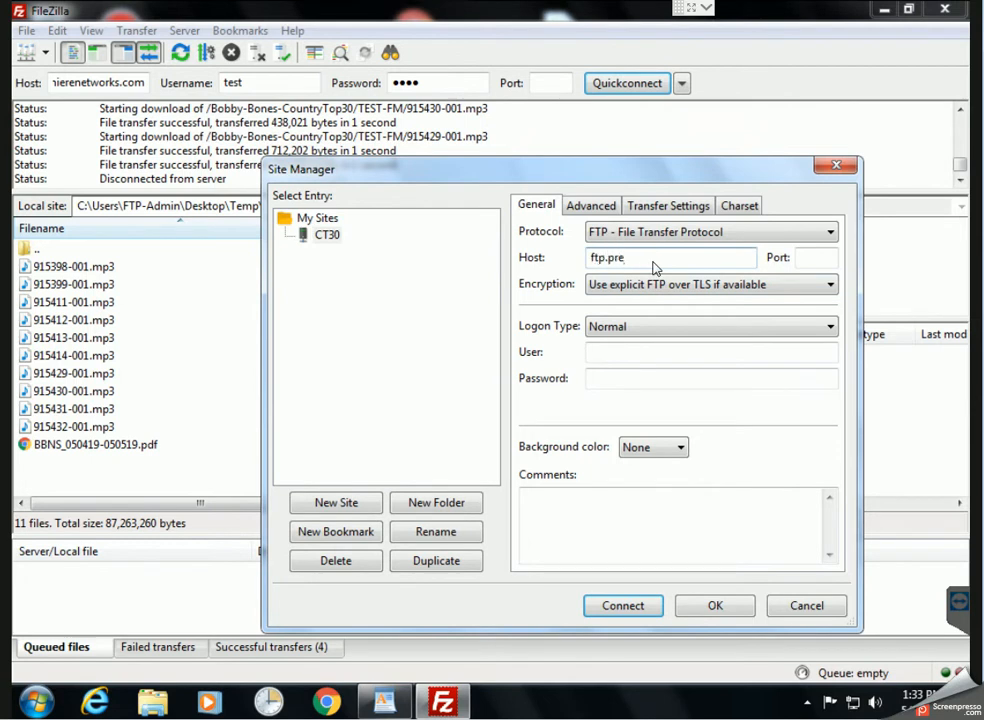
{"action": "type", "text": "mierenetworks.com"}
{"action": "left_click", "coordinate": [628, 351]}
{"action": "type", "text": "test"}
{"action": "key", "text": "Tab"}
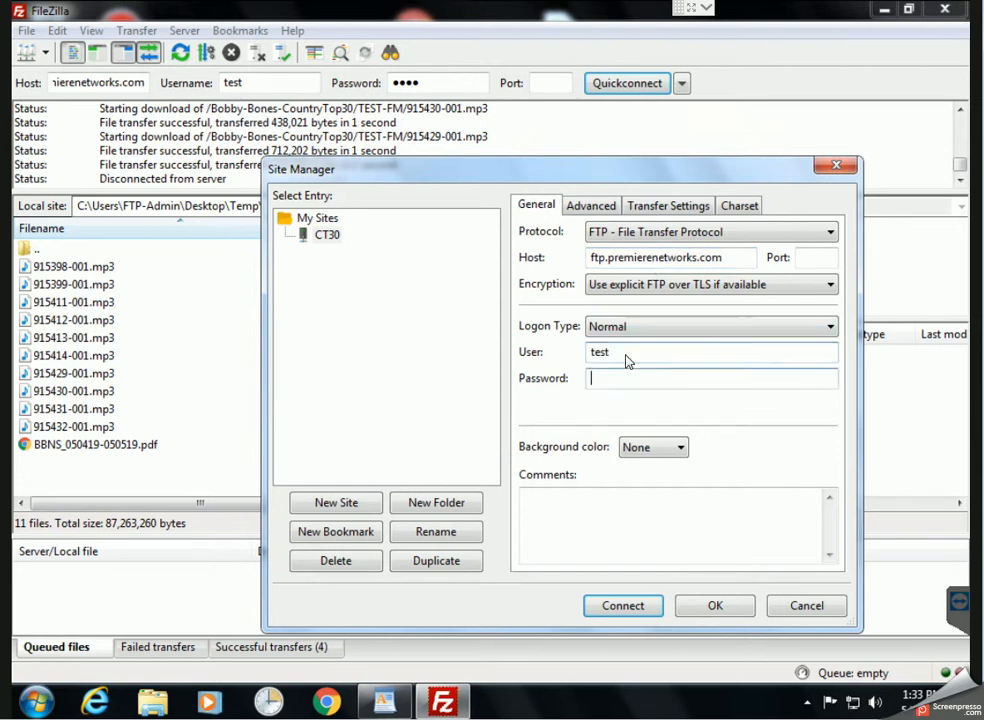
{"action": "left_click", "coordinate": [706, 507]}
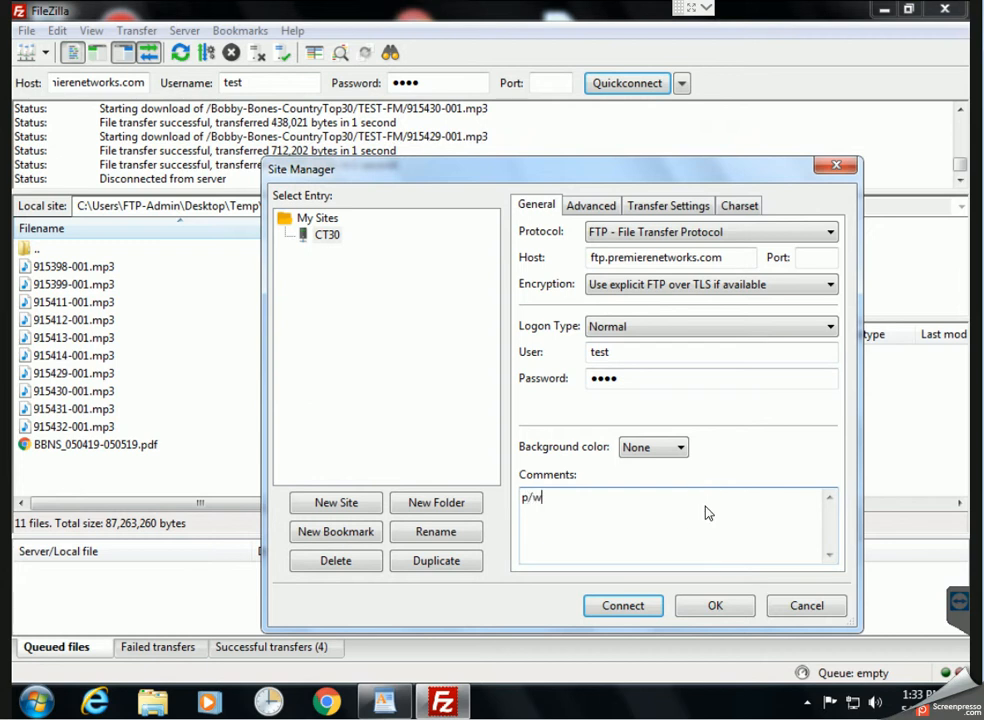
{"action": "type", "text": "p/w = 1234"}
In the Advanced tab, set the default local directory to Desktop\Temp
{"action": "left_click", "coordinate": [590, 206]}
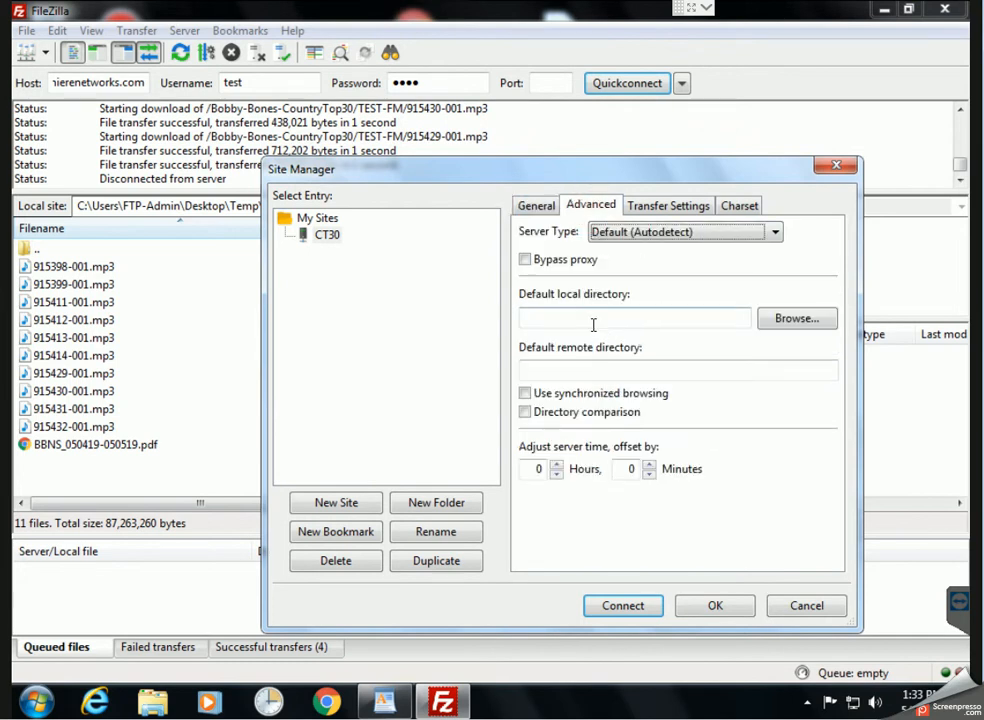
{"action": "left_click", "coordinate": [810, 317]}
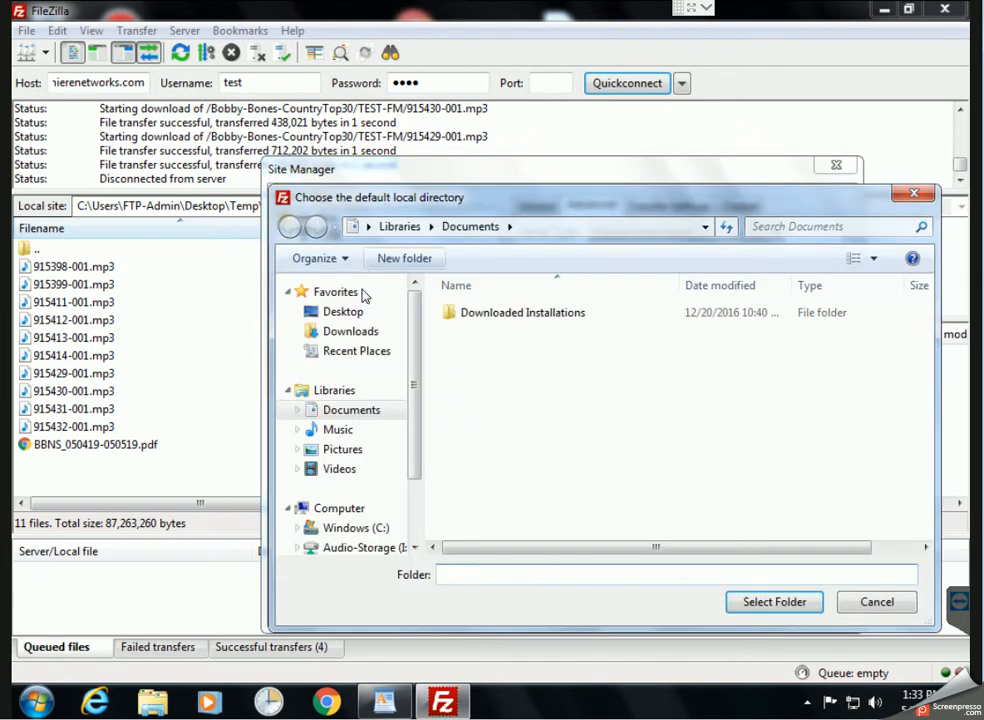
{"action": "left_click", "coordinate": [342, 311]}
{"action": "double_click", "coordinate": [746, 413]}
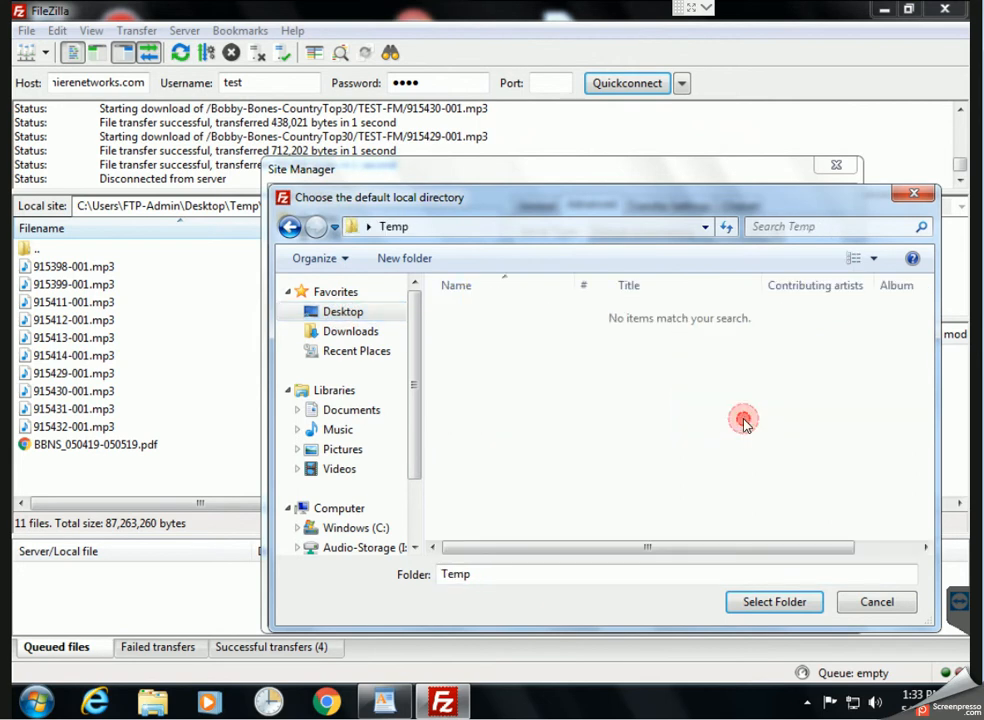
{"action": "left_click", "coordinate": [781, 611]}
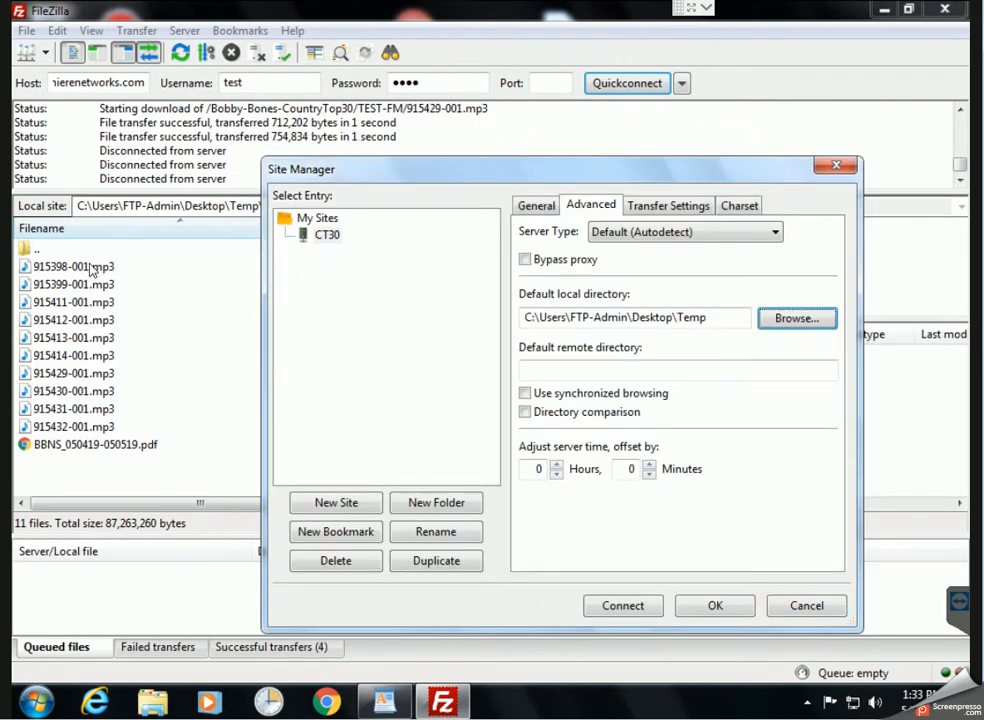
Set the default remote directory to /Bobby-Bones-CountryTop30/TEST-FM and connect to CT30
{"action": "left_click", "coordinate": [595, 371]}
{"action": "type", "text": "/"}
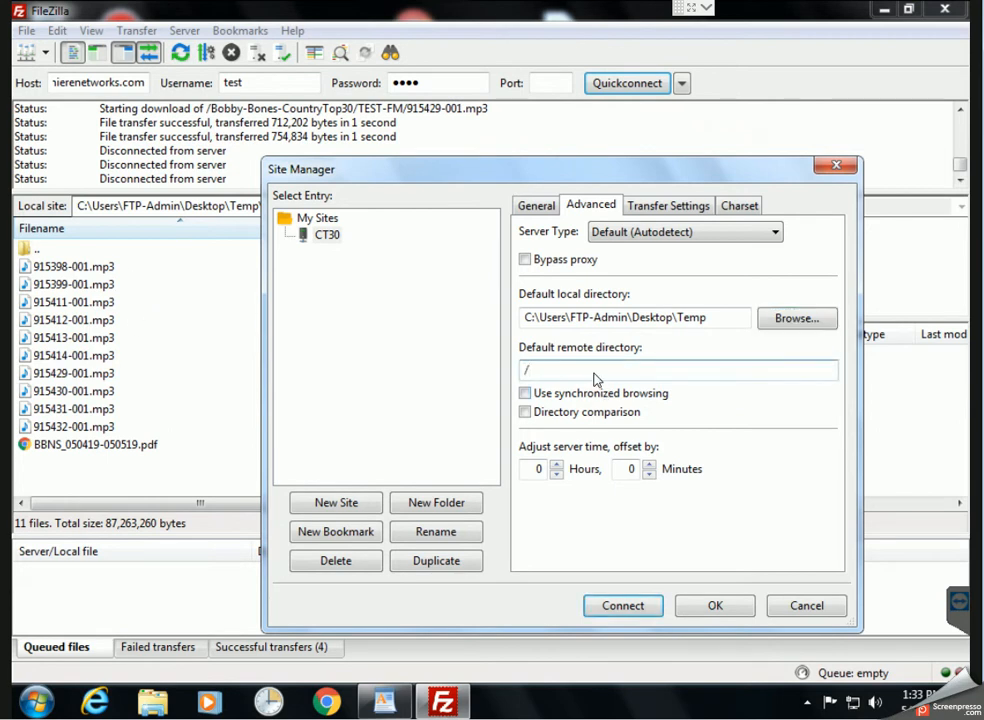
{"action": "type", "text": "Bobby-Bones-CountryTop30/TEST-FM"}
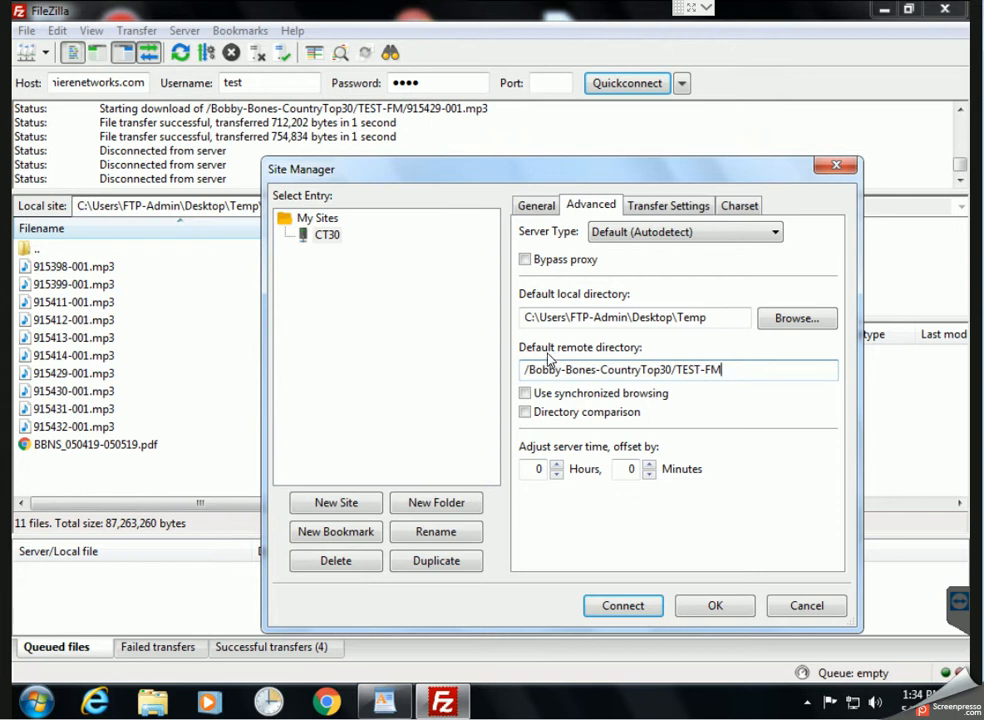
{"action": "left_click_drag", "start_coordinate": [443, 177], "coordinate": [414, 156]}
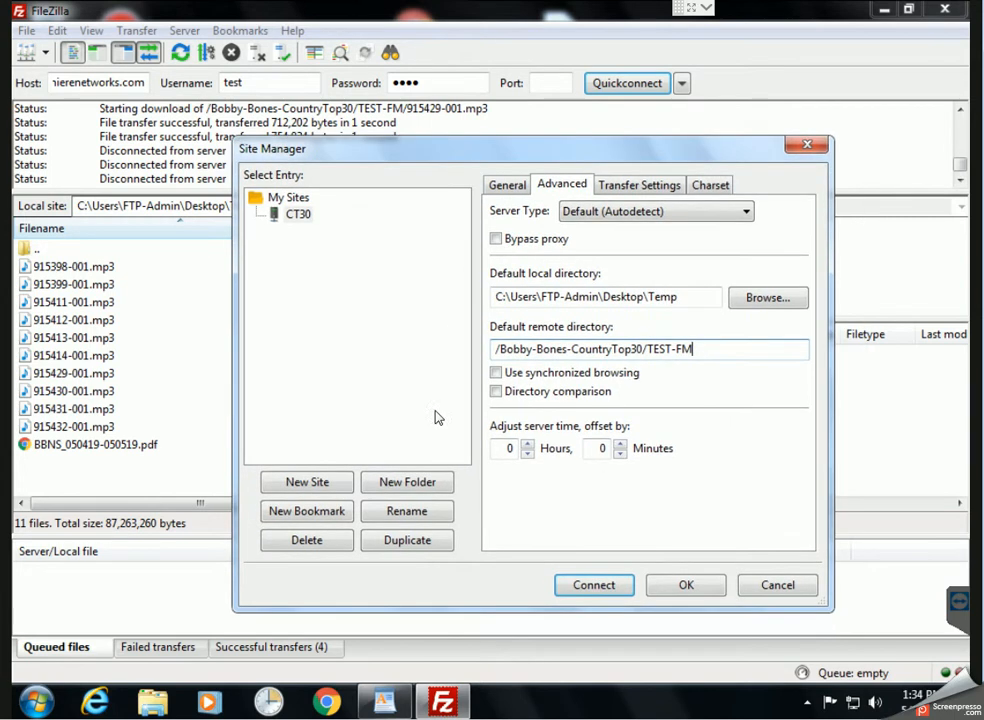
{"action": "left_click", "coordinate": [596, 588]}
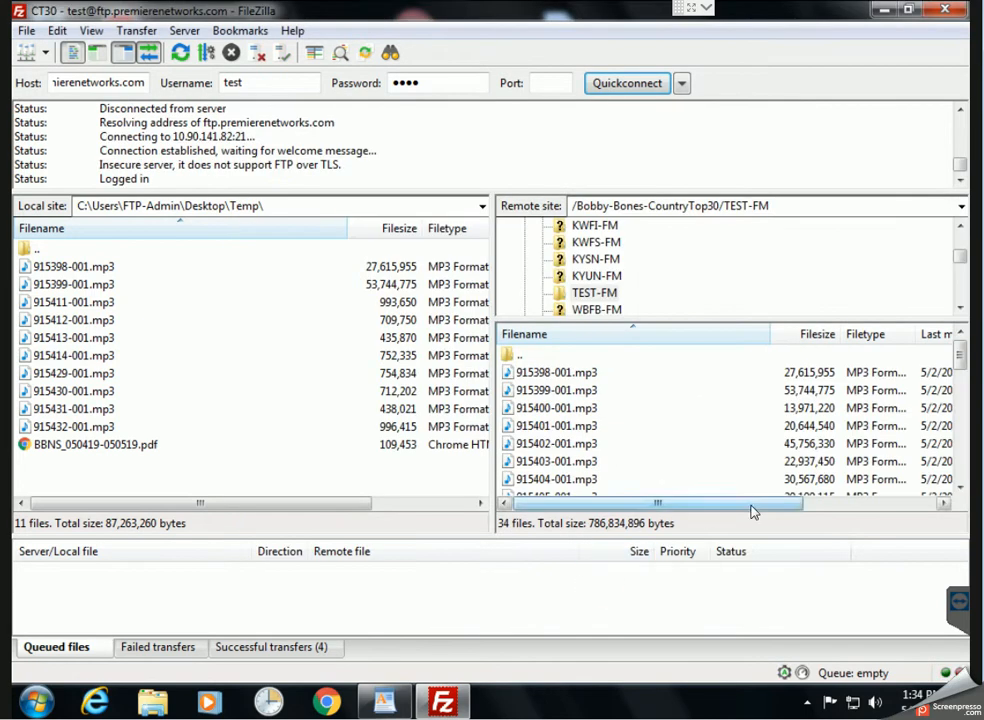
Disconnect, restart FileZilla, and reconnect to CT30 from the Site Manager dropdown
{"action": "left_click", "coordinate": [662, 427]}
{"action": "left_click", "coordinate": [255, 53]}
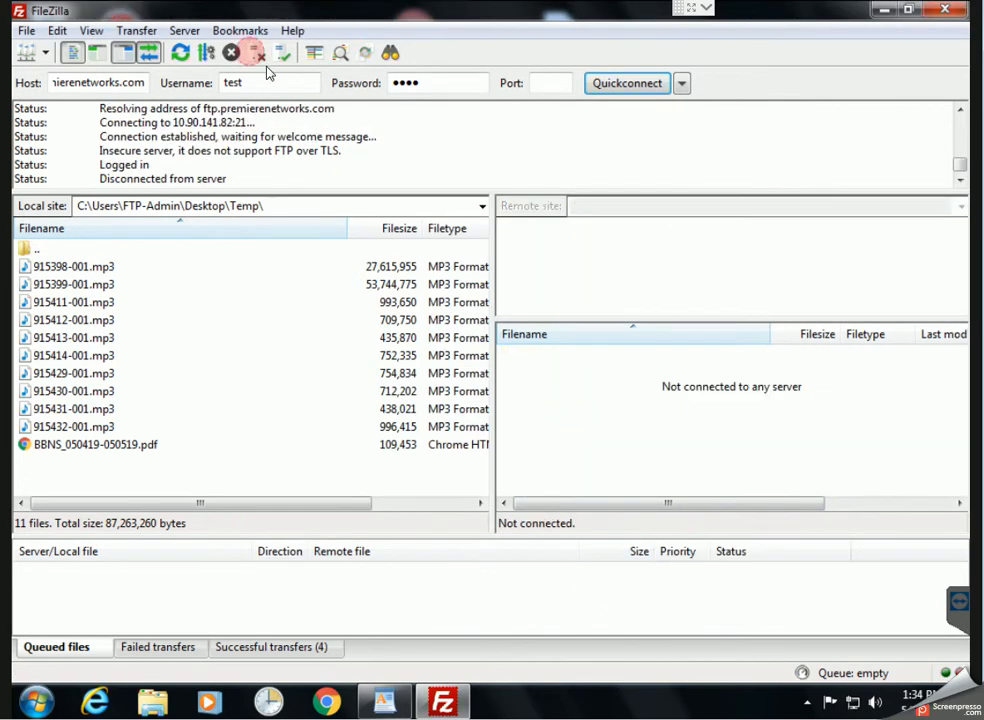
{"action": "left_click", "coordinate": [944, 10]}
{"action": "double_click", "coordinate": [47, 520]}
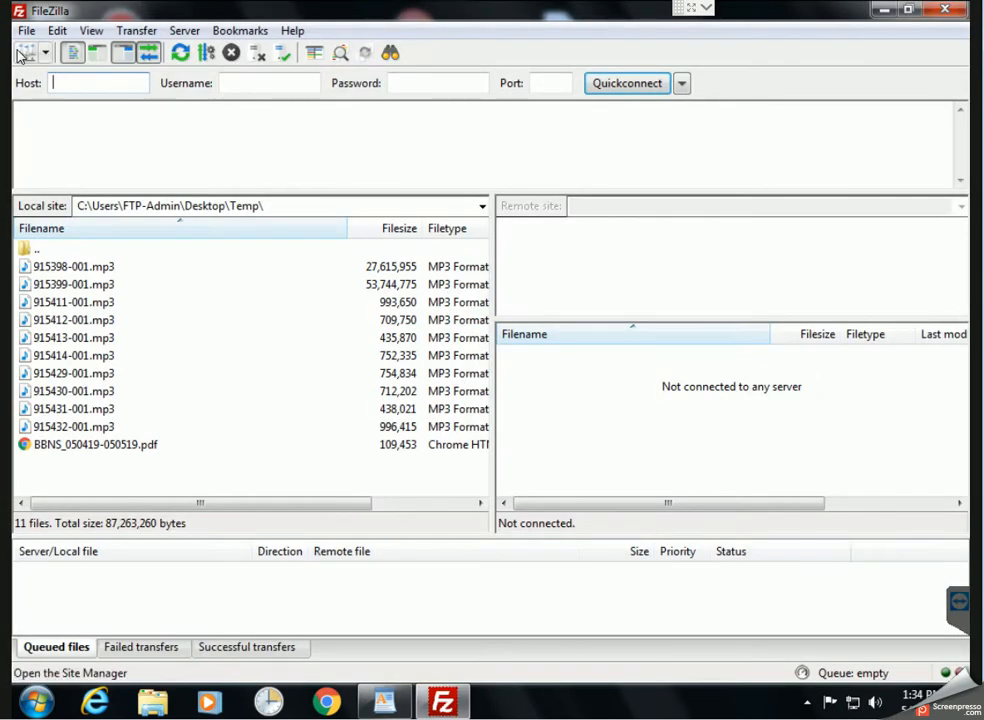
{"action": "left_click", "coordinate": [45, 53]}
{"action": "left_click", "coordinate": [58, 77]}
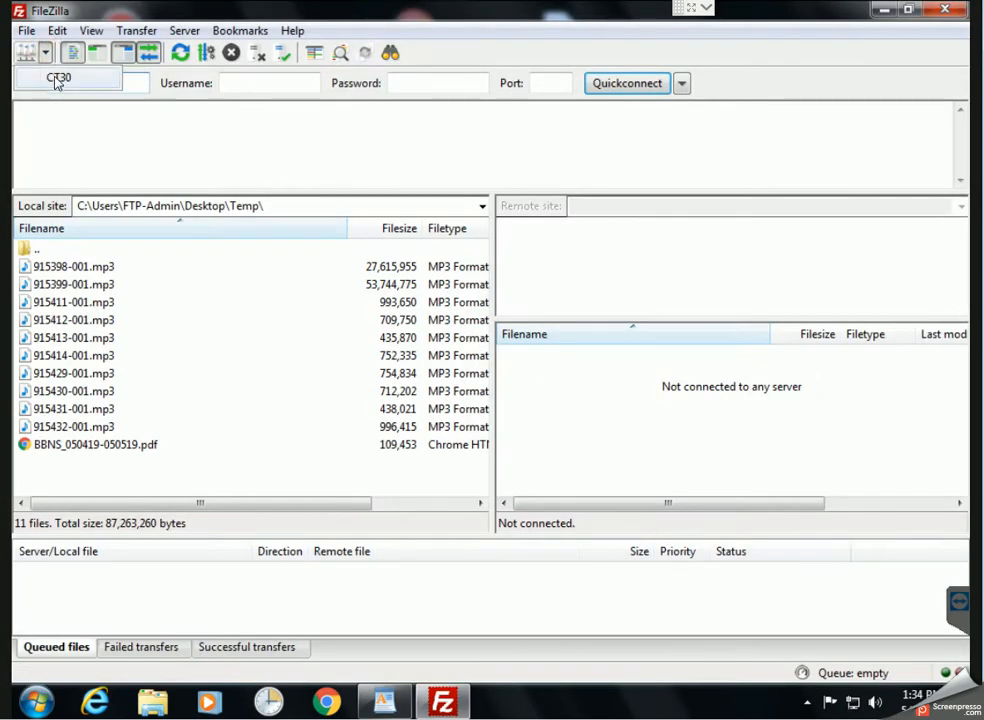
Disconnect and reconnect to CT30 through the Site Manager's Connect button, then disconnect
{"action": "left_click", "coordinate": [683, 428]}
{"action": "left_click", "coordinate": [258, 53]}
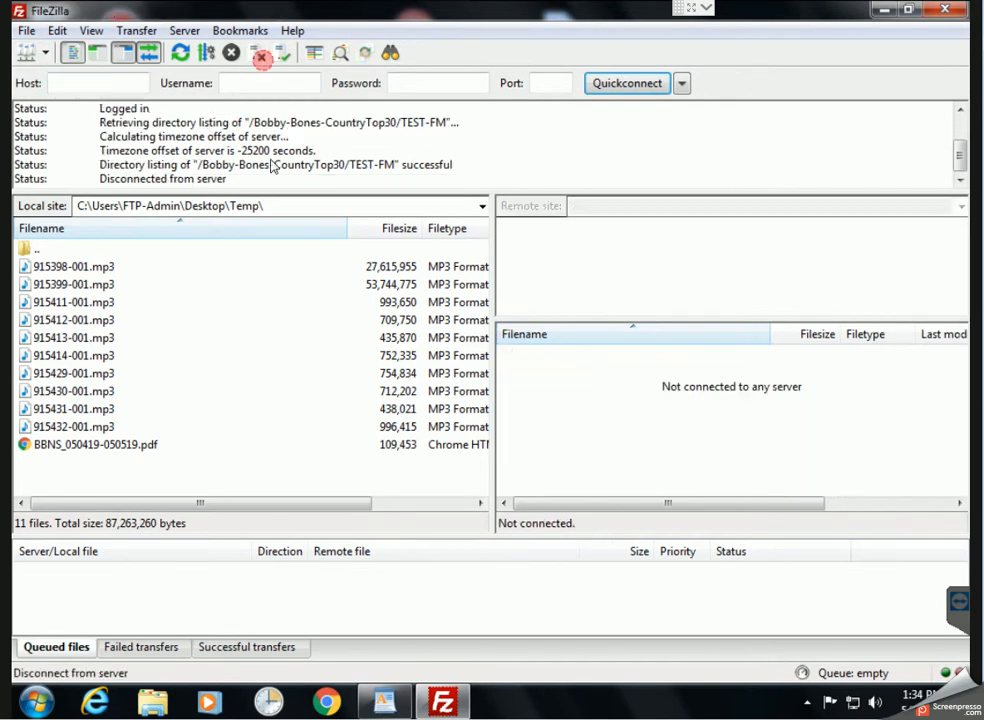
{"action": "left_click", "coordinate": [27, 54]}
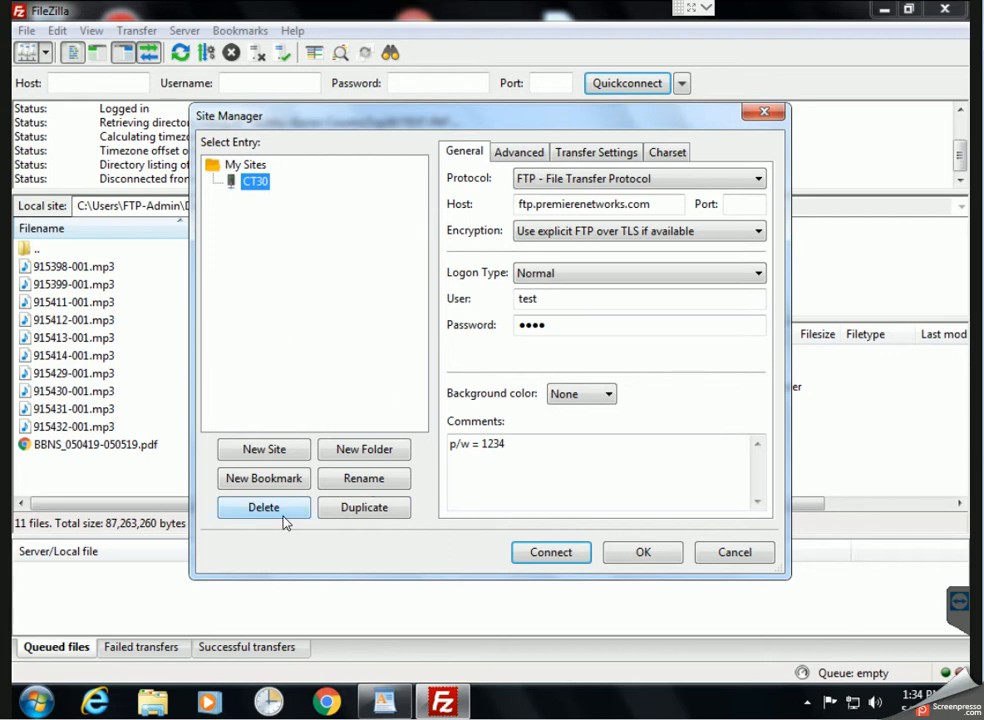
{"action": "left_click", "coordinate": [540, 551]}
{"action": "left_click", "coordinate": [700, 426]}
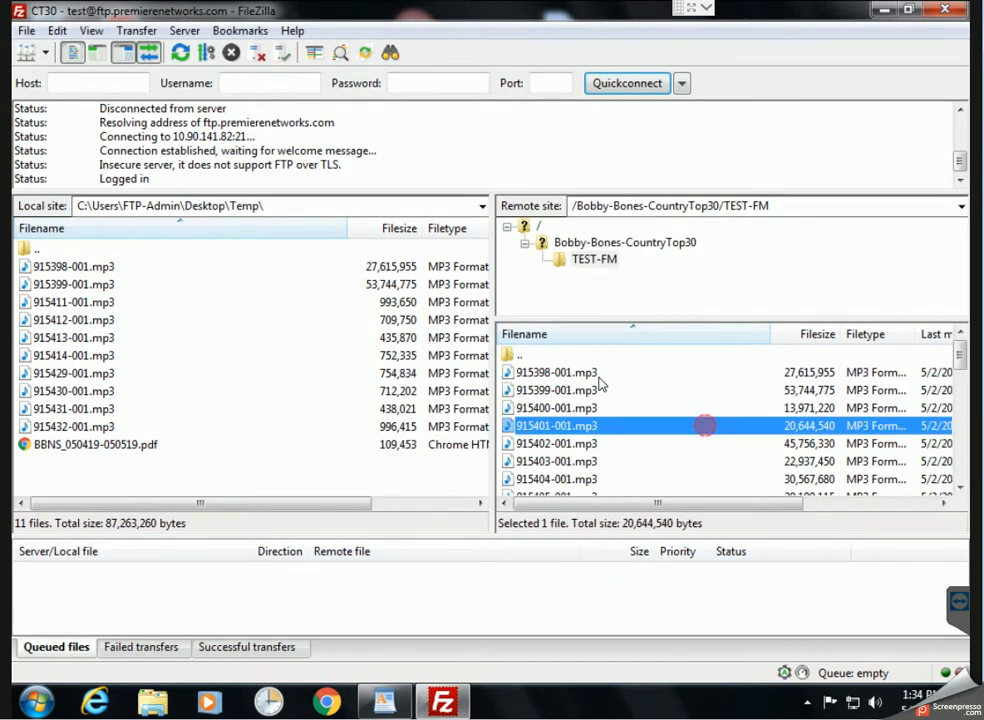
{"action": "left_click", "coordinate": [257, 52]}
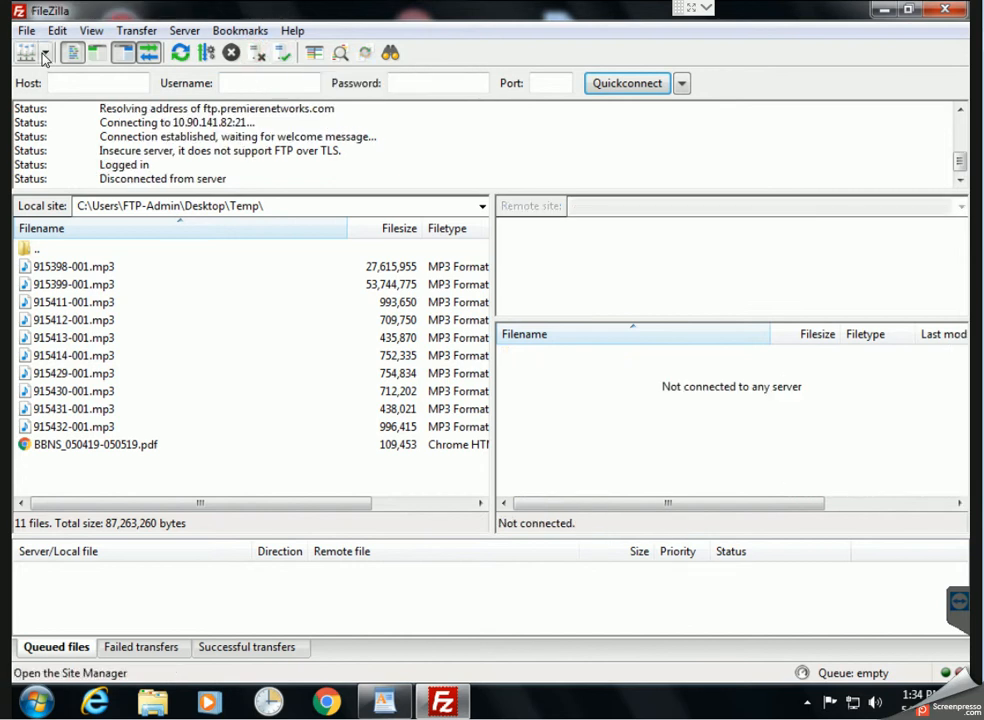
Reconnect once more via File > Site Manager, then disconnect and close FileZilla
{"action": "left_click", "coordinate": [26, 30]}
{"action": "left_click", "coordinate": [46, 51]}
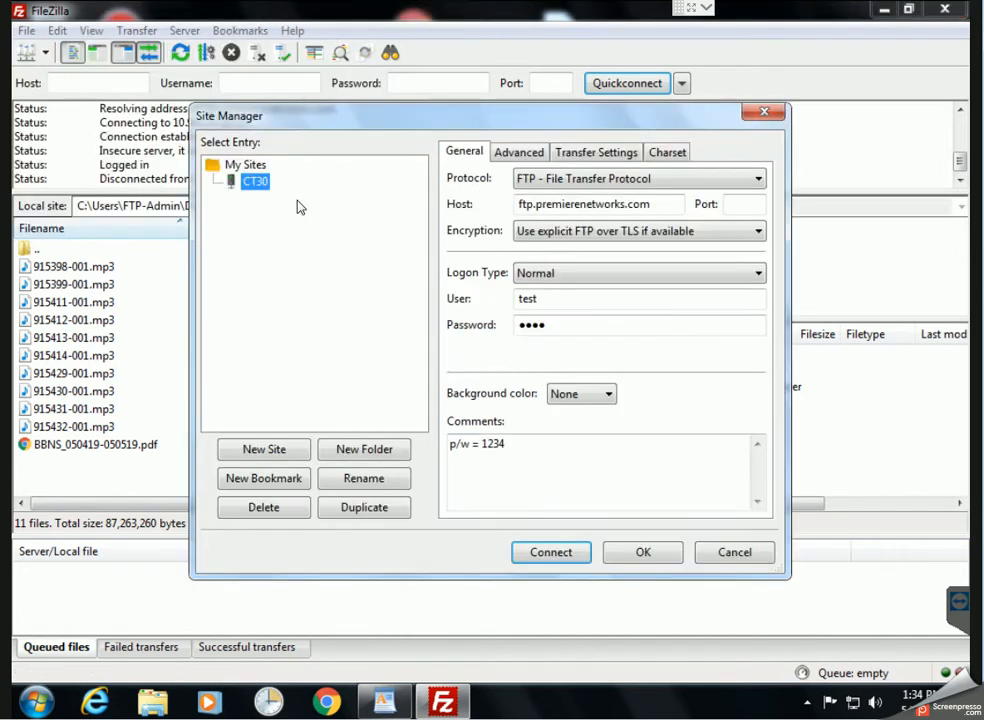
{"action": "left_click", "coordinate": [551, 553]}
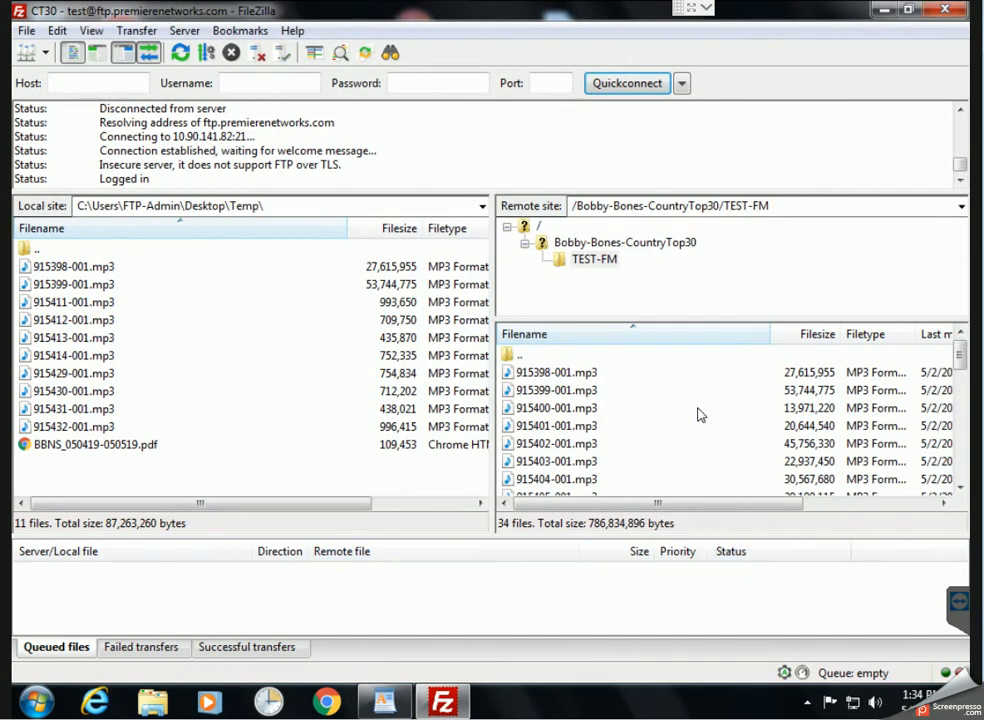
{"action": "left_click", "coordinate": [699, 408]}
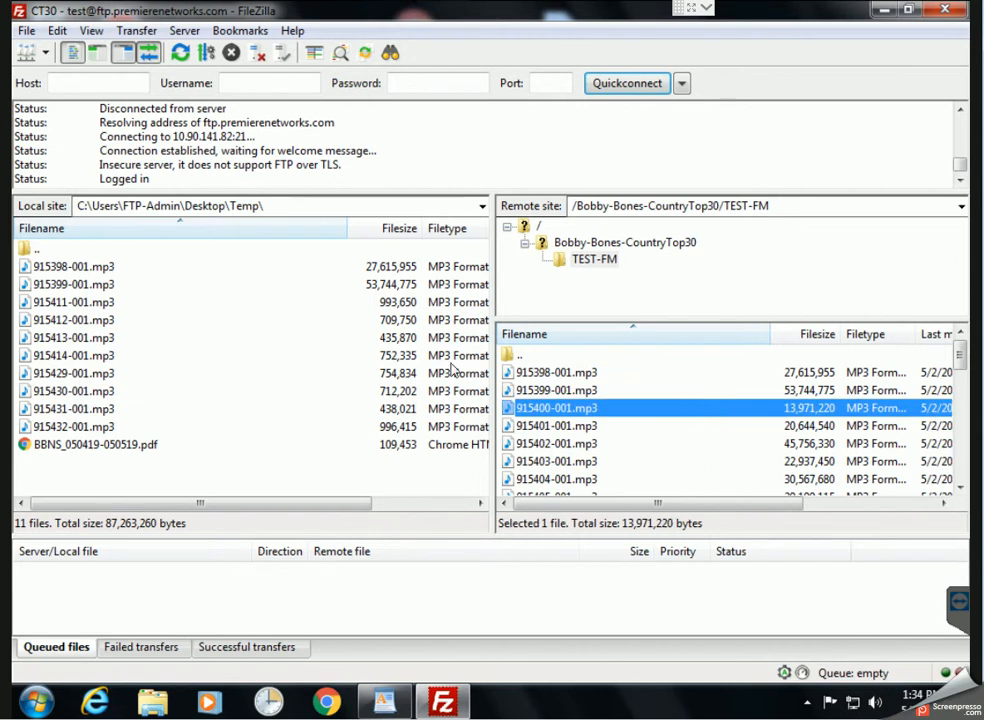
{"action": "left_click", "coordinate": [258, 52]}
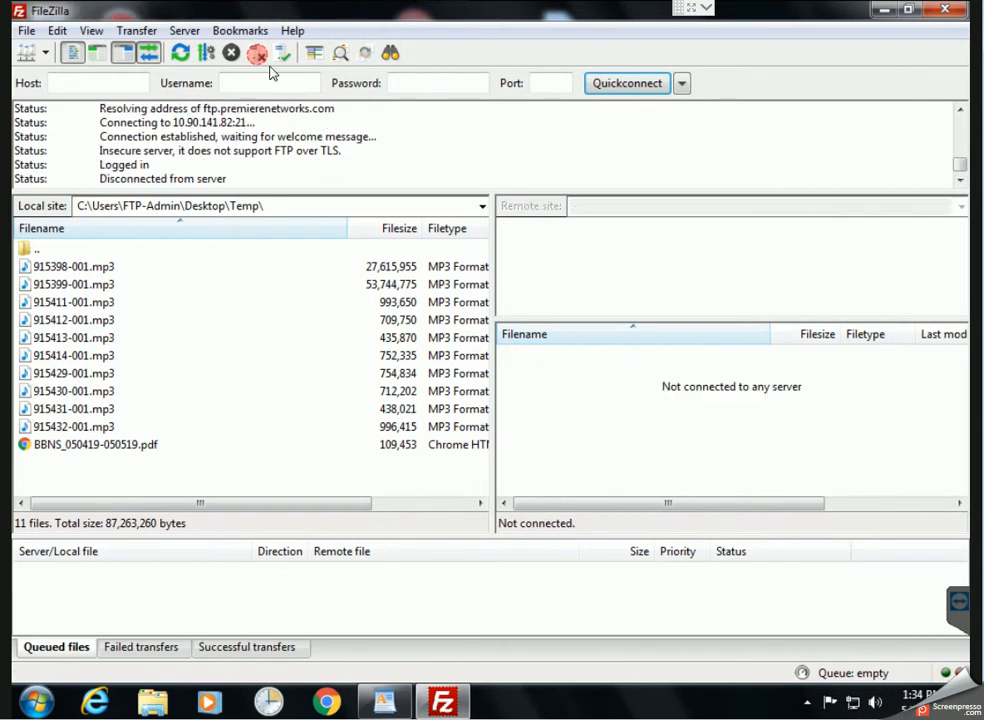
{"action": "left_click", "coordinate": [955, 12]}
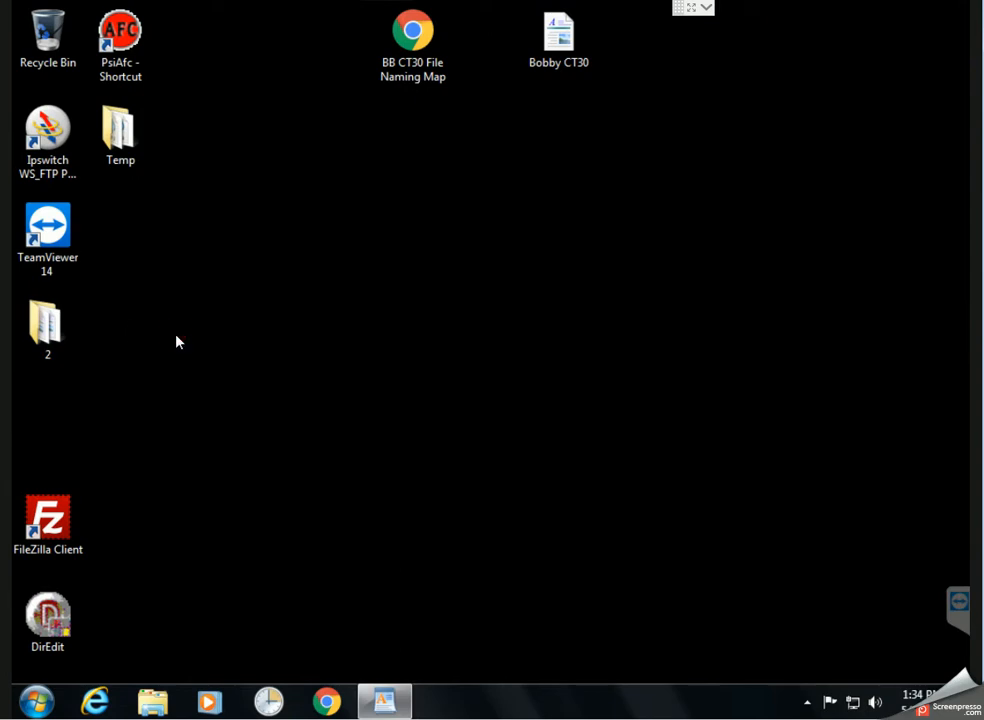
Open Explorer's Computer view and choose Add a network location from its context menu
{"action": "left_click", "coordinate": [158, 703]}
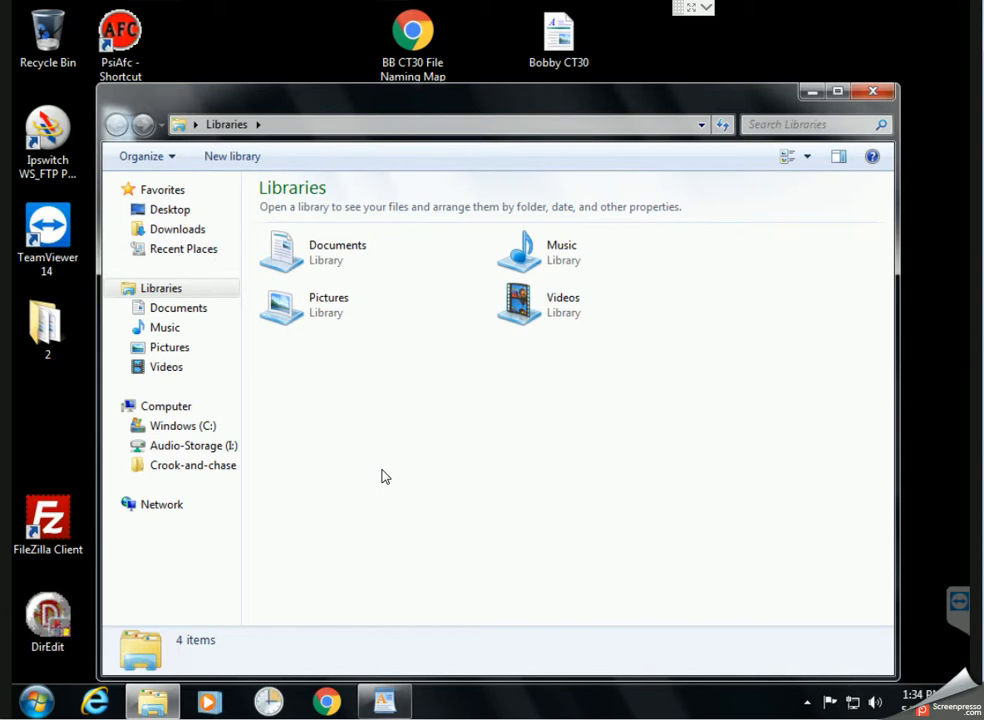
{"action": "left_click", "coordinate": [178, 410]}
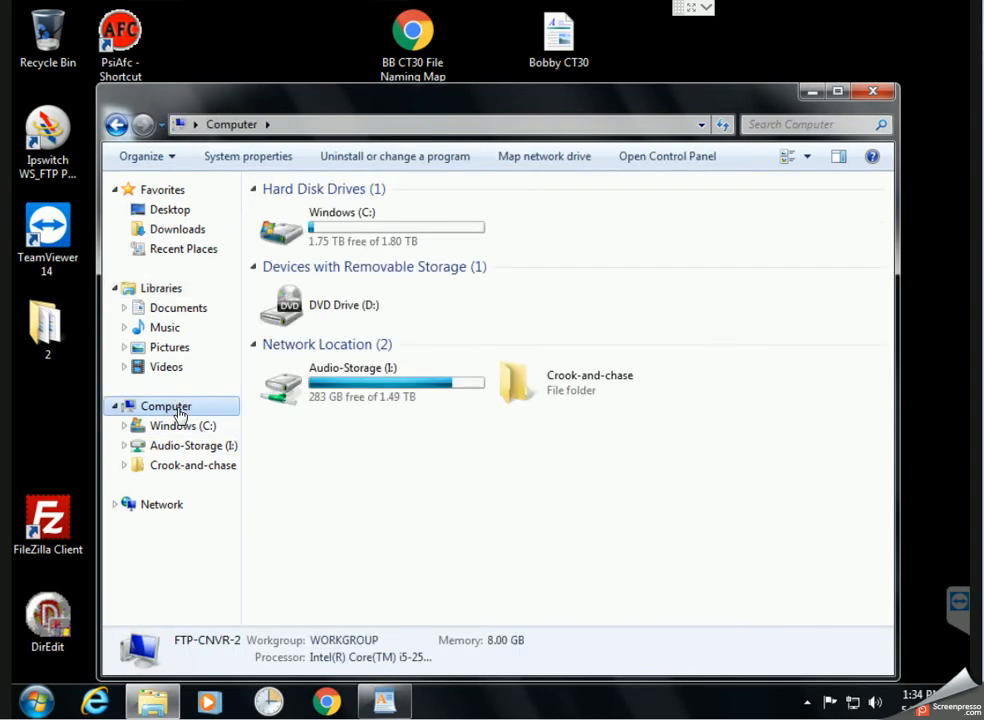
{"action": "right_click", "coordinate": [170, 407]}
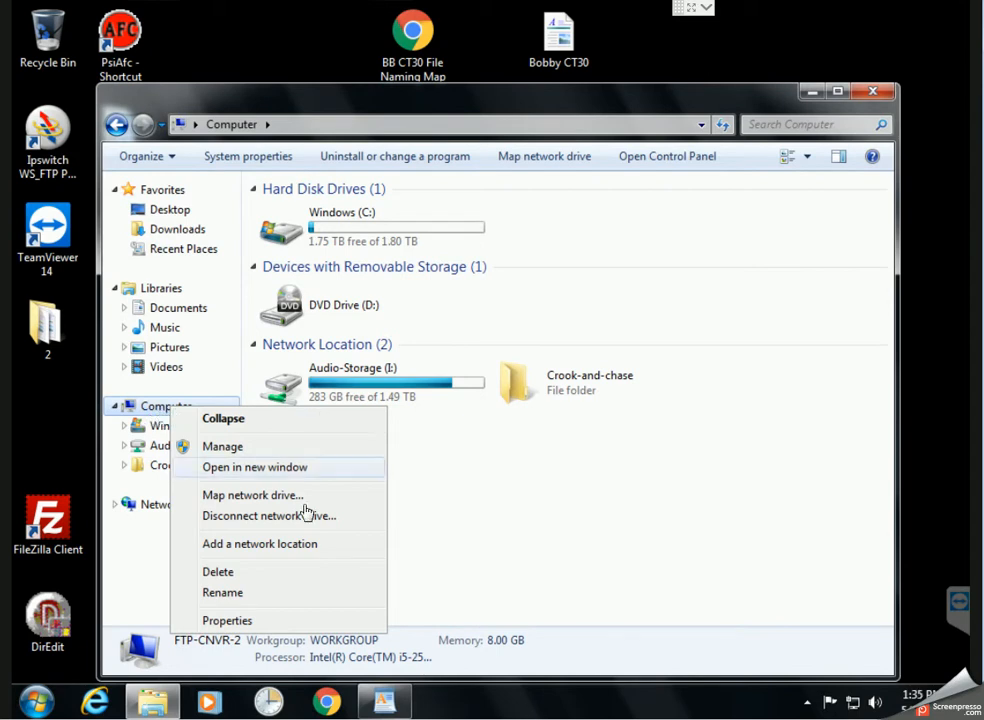
{"action": "left_click", "coordinate": [273, 558]}
Enter the custom address ftp://ftp.premierenetworks.com/Bobby-Bones-CountryTop30/TEST-FM in the wizard
{"action": "left_click", "coordinate": [670, 551]}
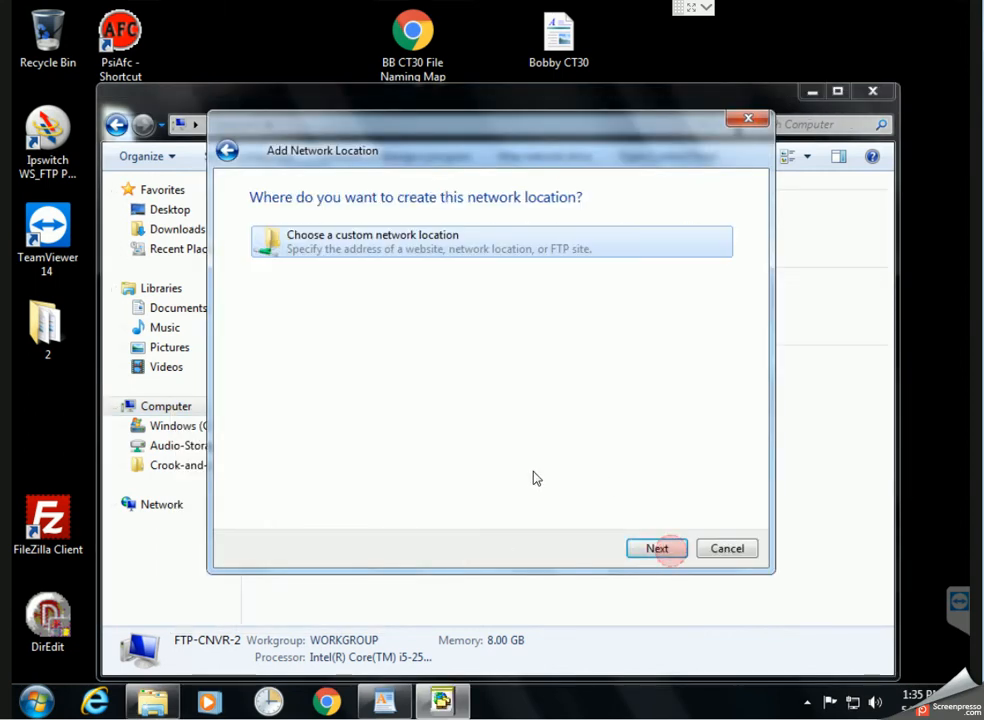
{"action": "left_click", "coordinate": [663, 553]}
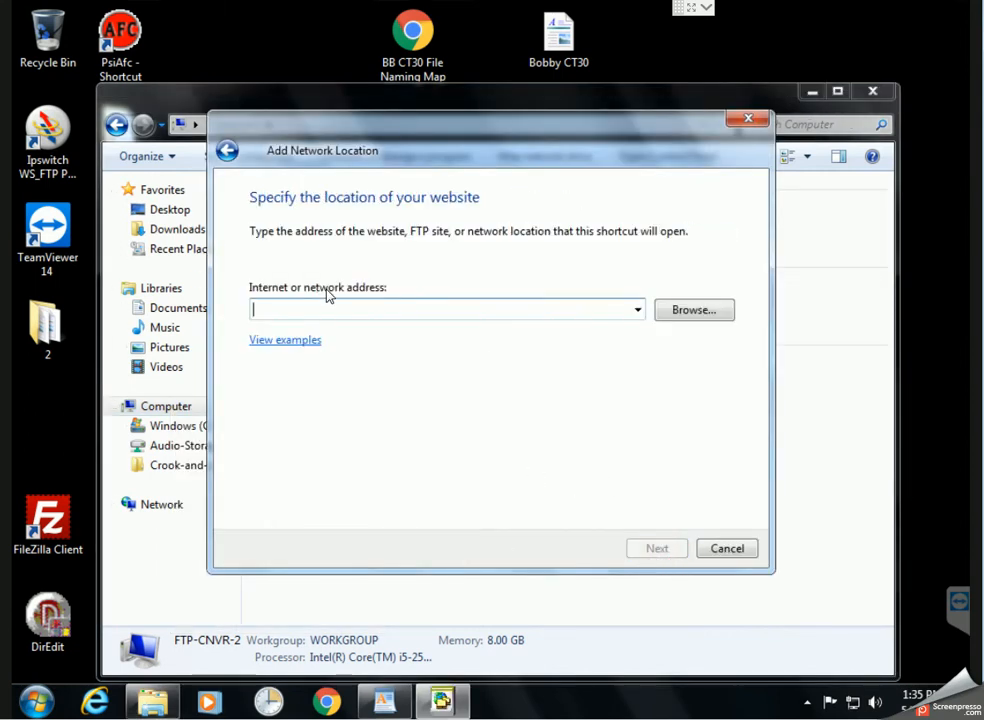
{"action": "type", "text": "ftp:"}
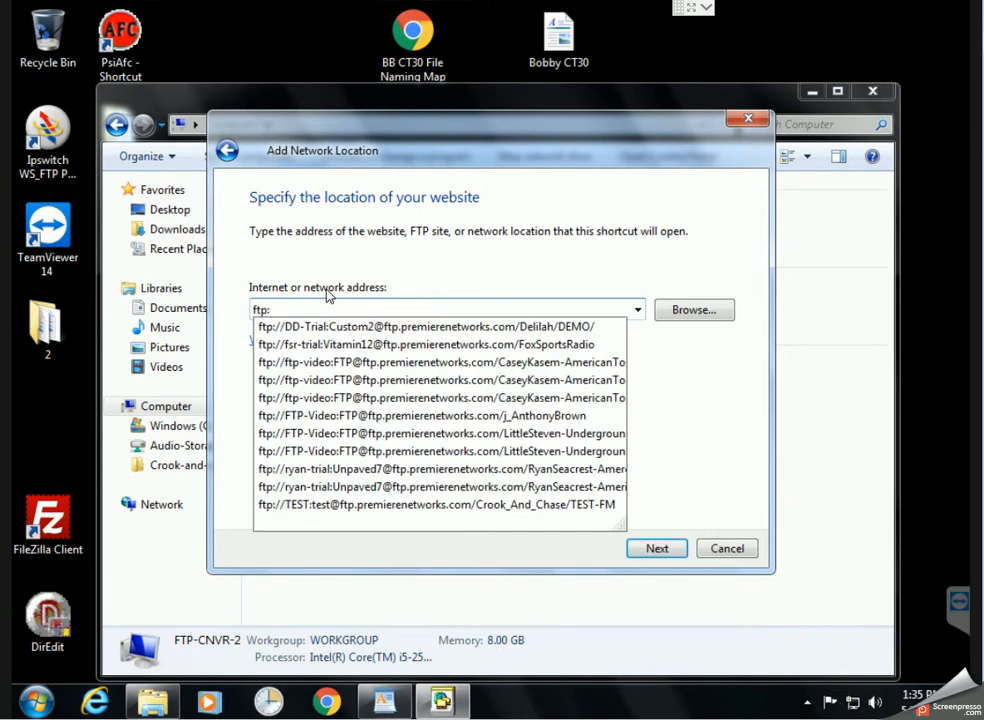
{"action": "type", "text": "//test:test@f"}
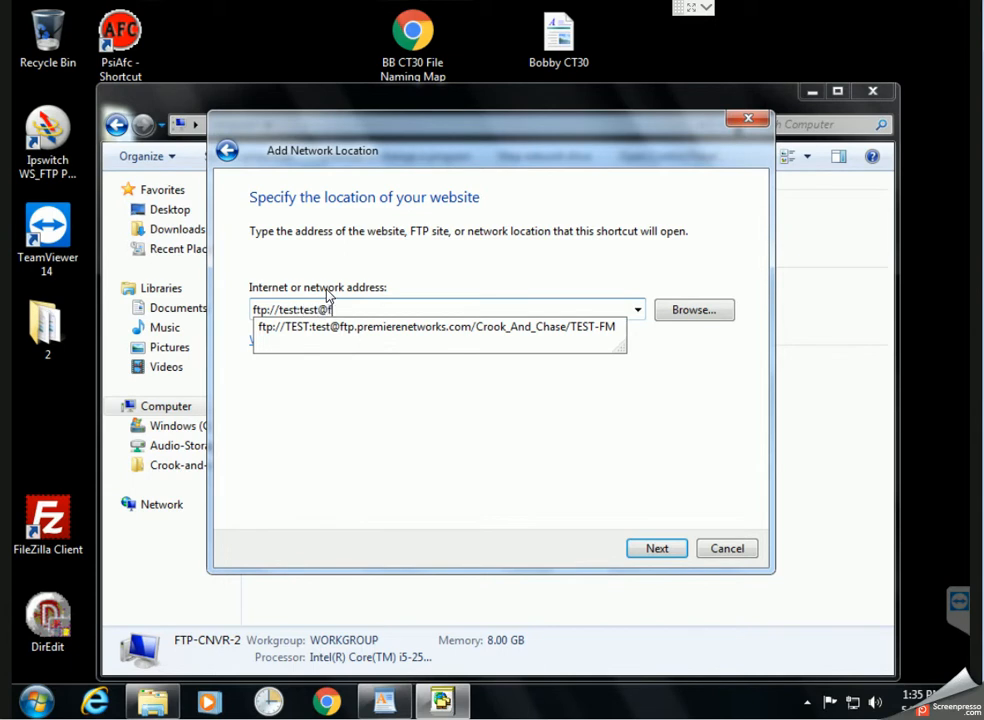
{"action": "type", "text": "networks.com/Bobby-"}
{"action": "type", "text": "Bon"}
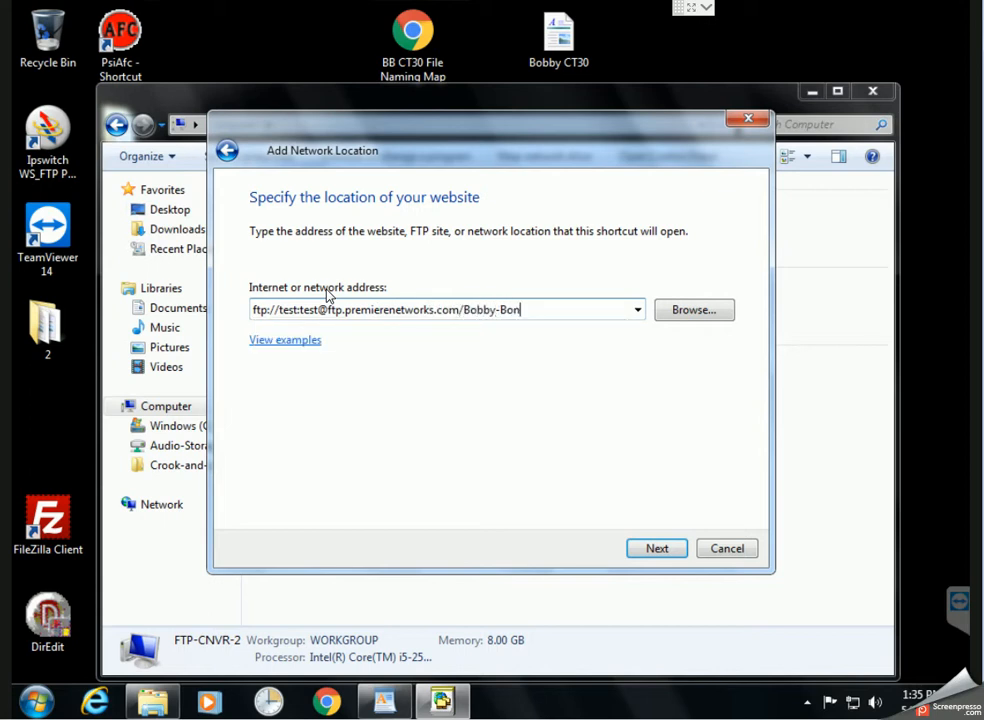
{"action": "type", "text": "es-CountryTop30/TEST-FM"}
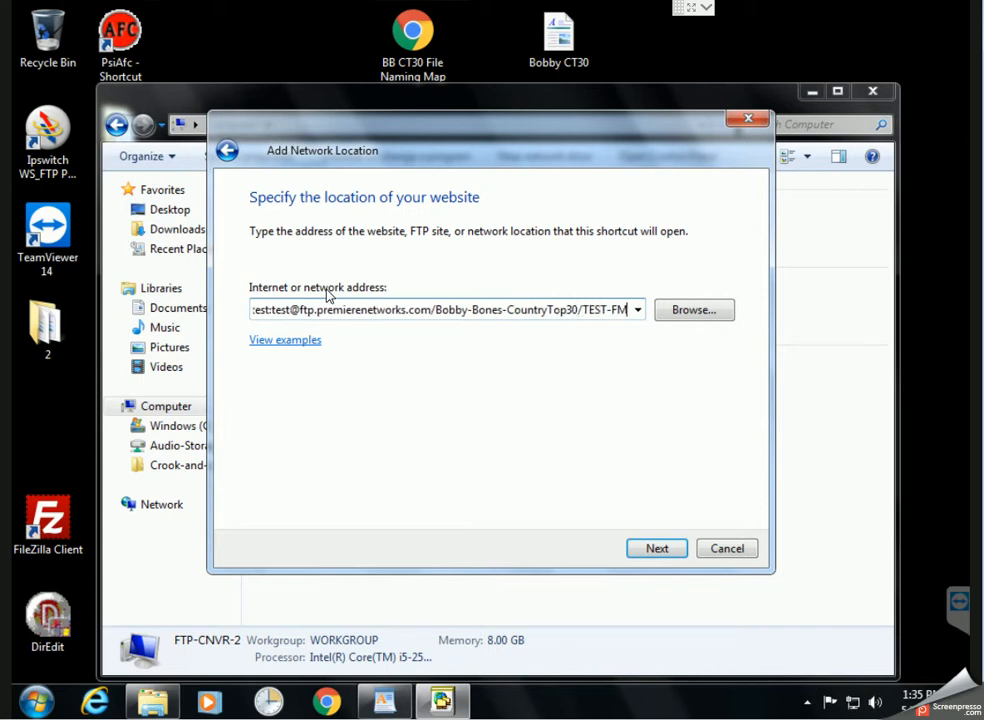
{"action": "left_click", "coordinate": [656, 550]}
Name the location CT30 and finish without opening it afterwards
{"action": "type", "text": "CT30"}
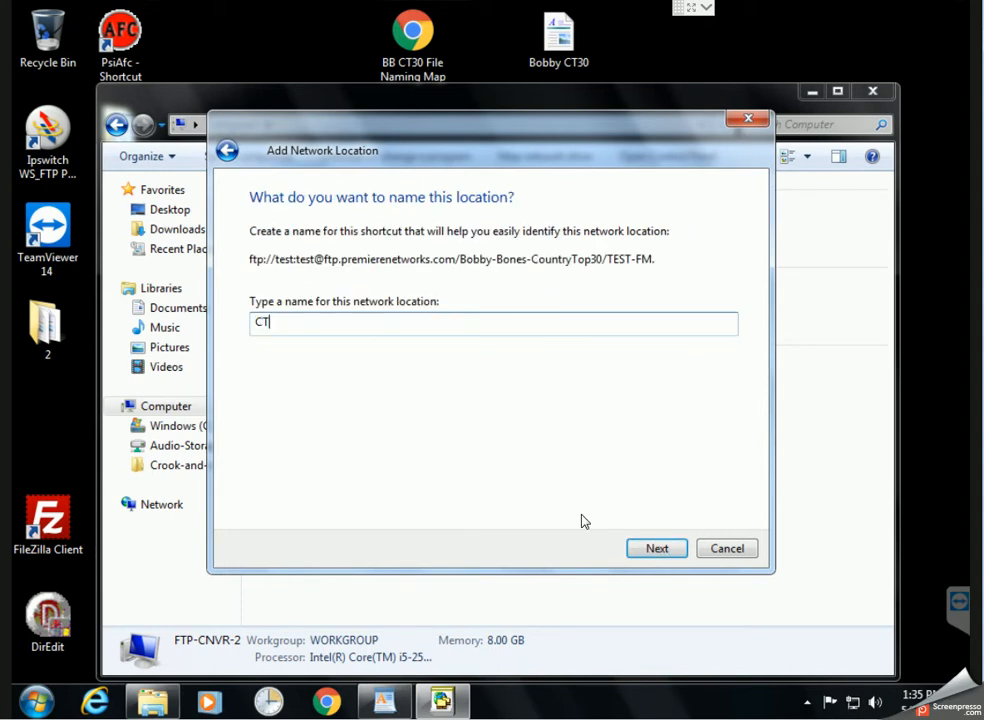
{"action": "left_click", "coordinate": [660, 550]}
{"action": "left_click", "coordinate": [271, 318]}
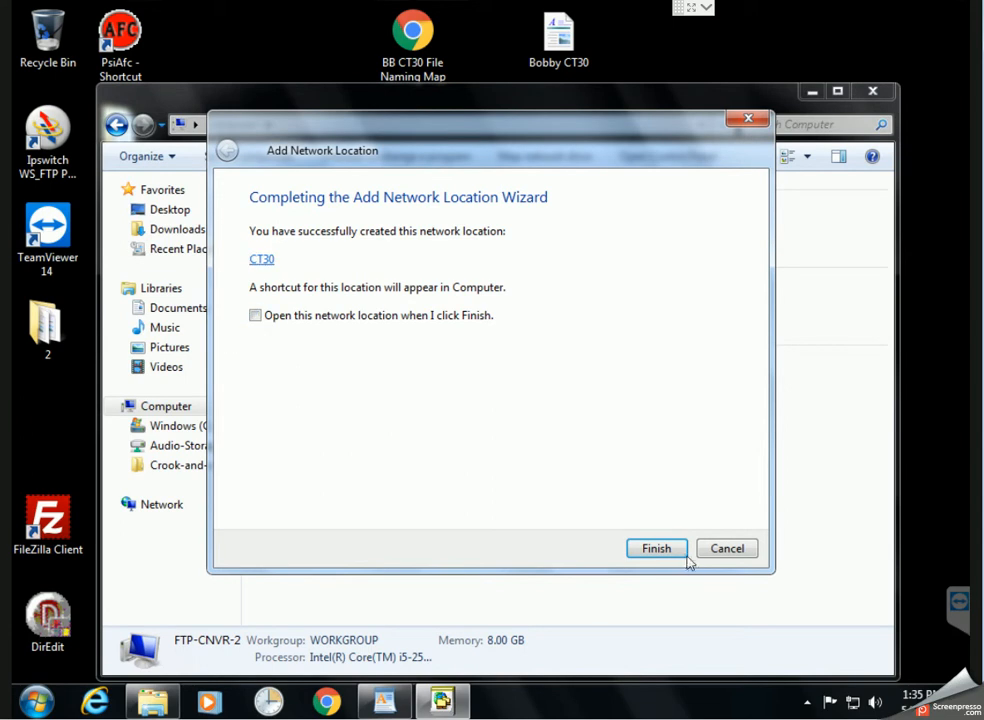
{"action": "left_click", "coordinate": [668, 549]}
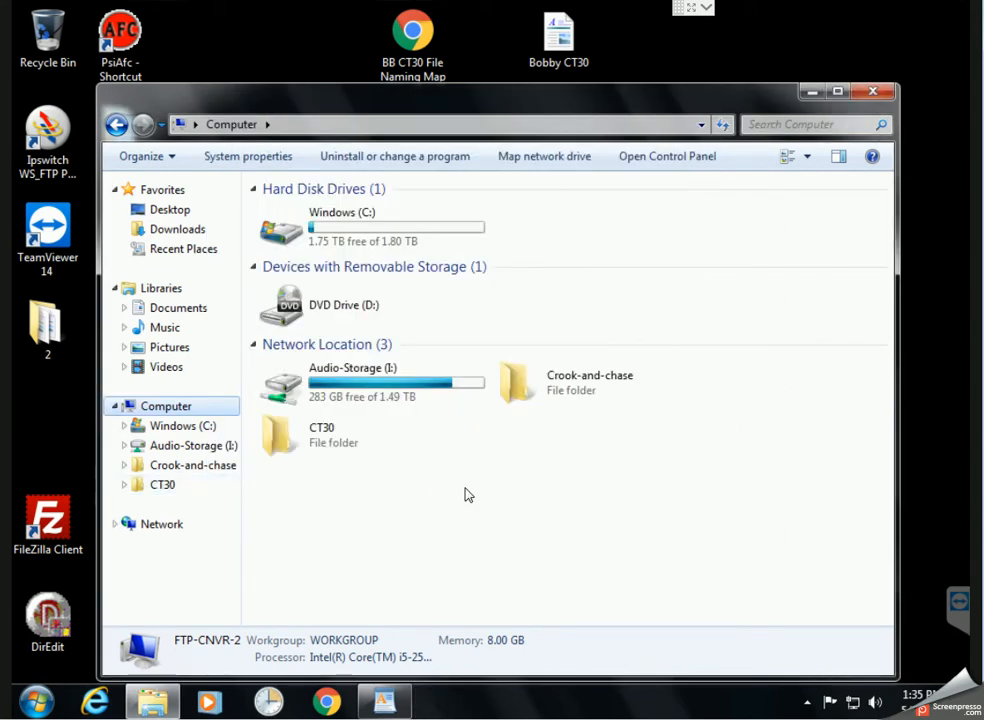
Open CT30 in Explorer, send a shortcut of it to the desktop, and minimize the window
{"action": "left_click", "coordinate": [162, 486]}
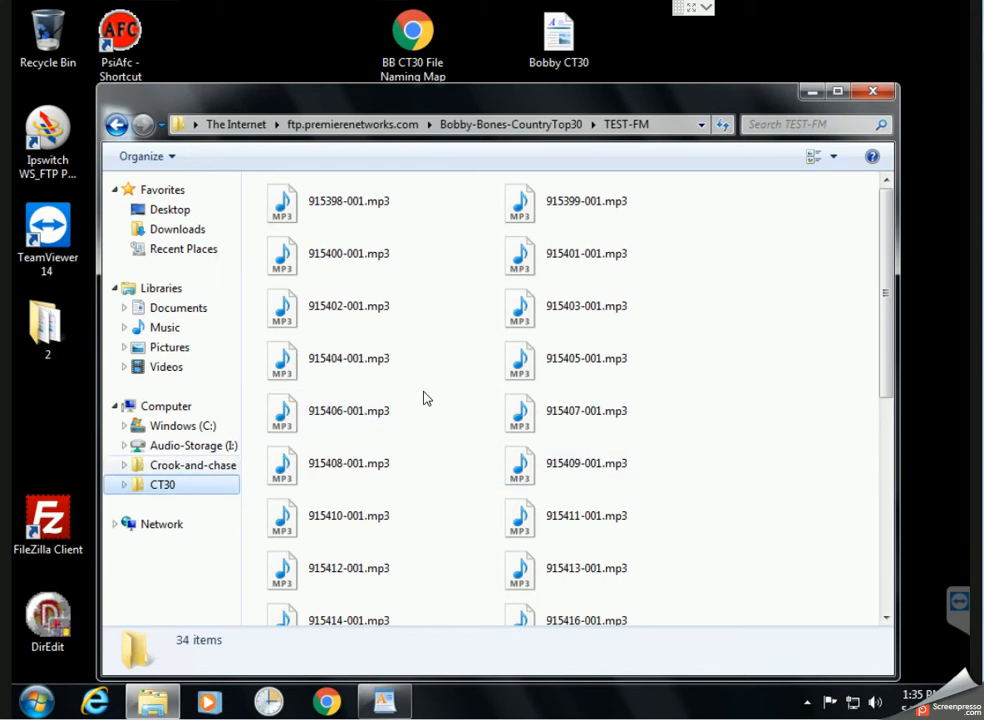
{"action": "left_click_drag", "start_coordinate": [633, 107], "coordinate": [773, 100]}
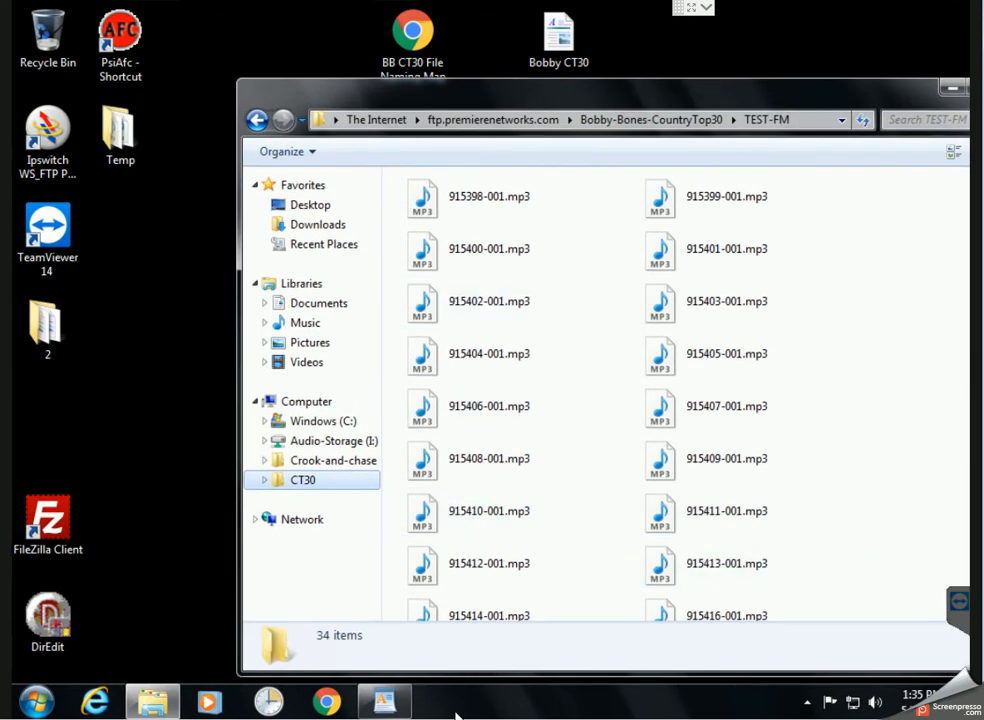
{"action": "right_click", "coordinate": [307, 490]}
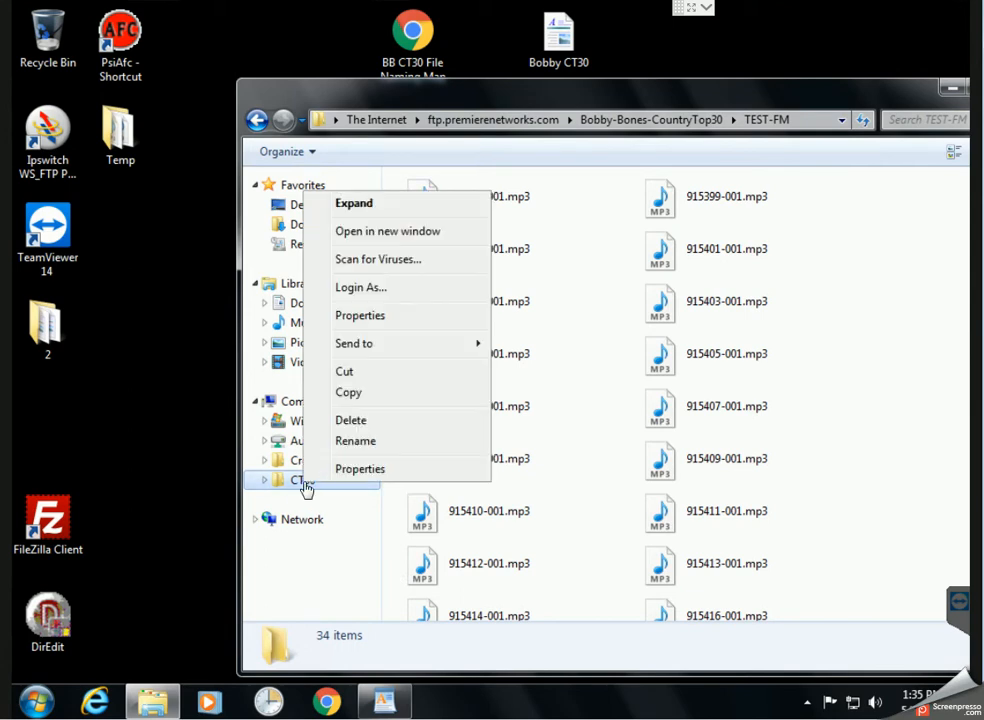
{"action": "mouse_move", "coordinate": [382, 351]}
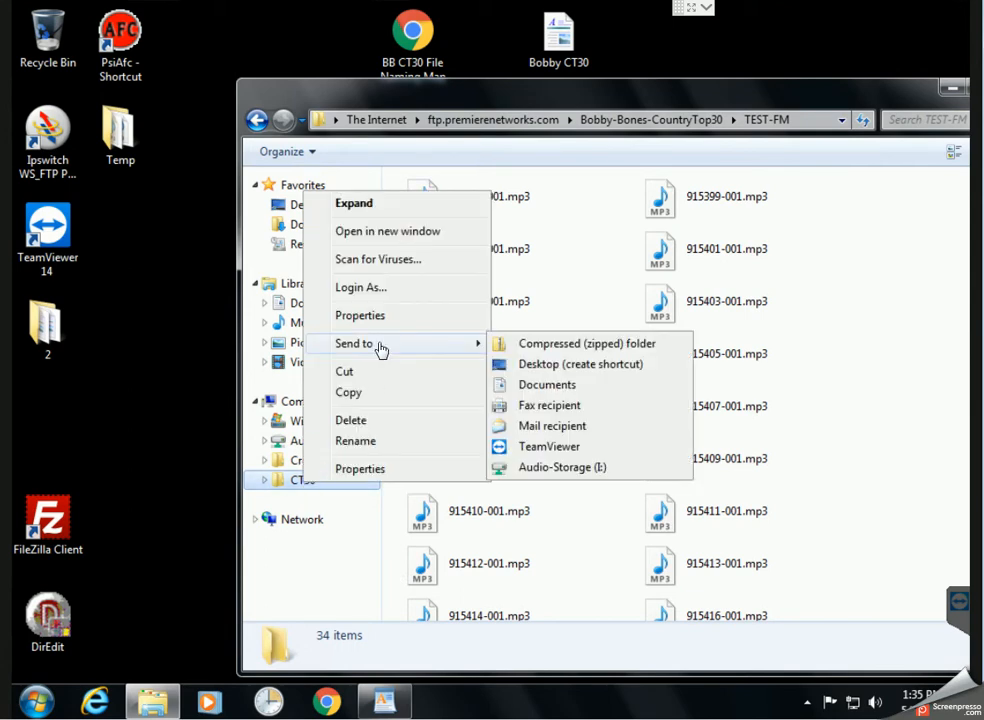
{"action": "left_click", "coordinate": [591, 366]}
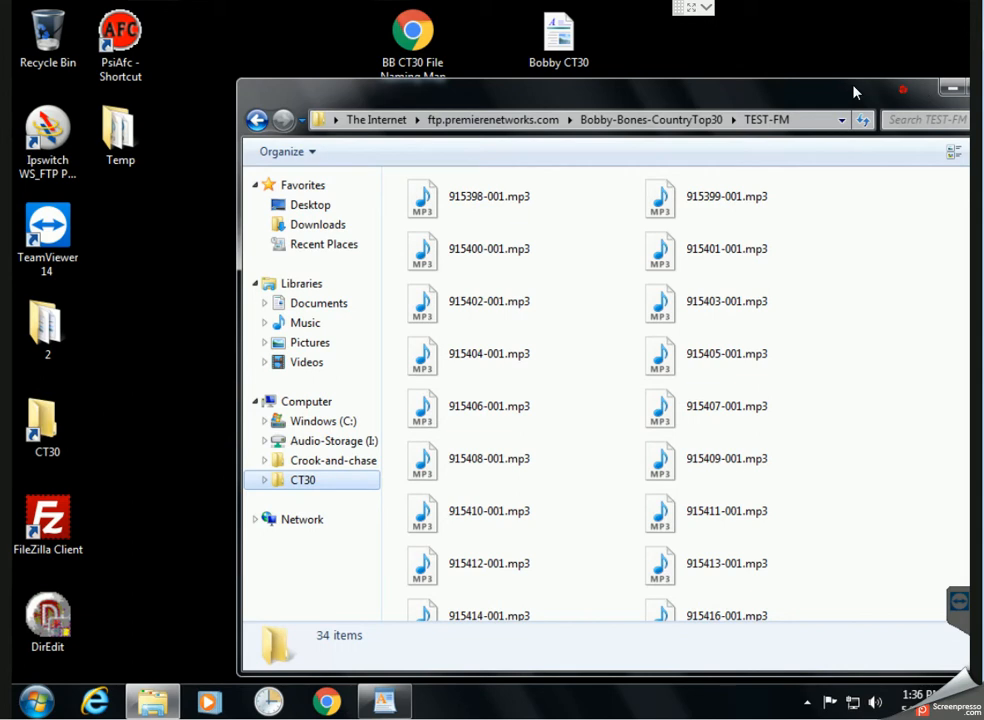
{"action": "left_click_drag", "start_coordinate": [905, 96], "coordinate": [736, 74]}
{"action": "left_click", "coordinate": [783, 66]}
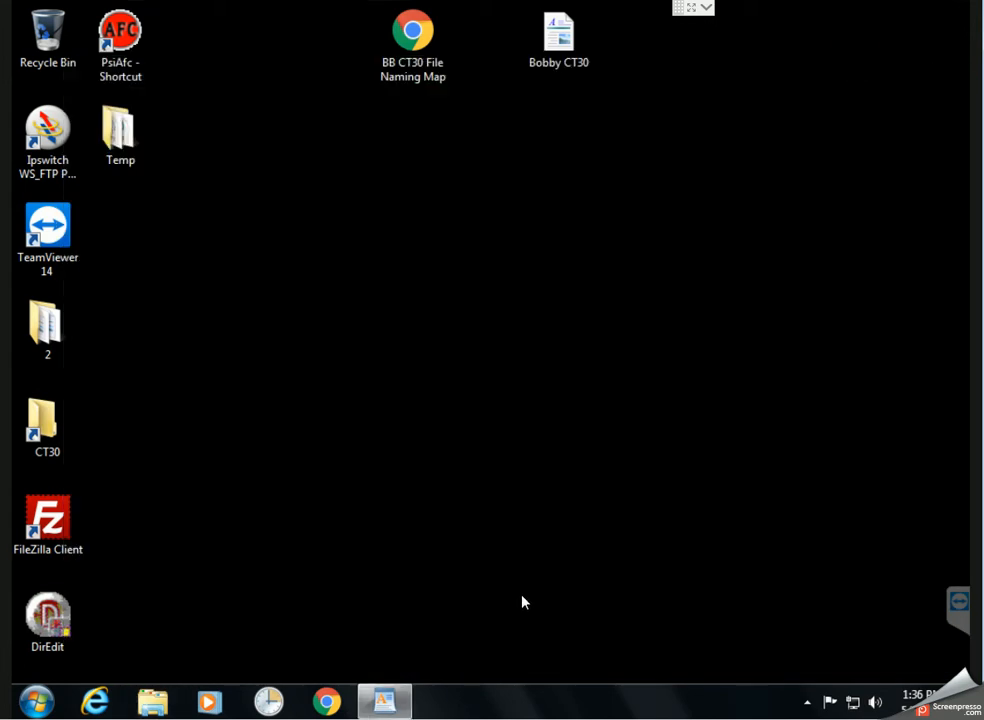
Open the CT30 desktop shortcut and log on through File > Login As with the account credentials
{"action": "double_click", "coordinate": [48, 428]}
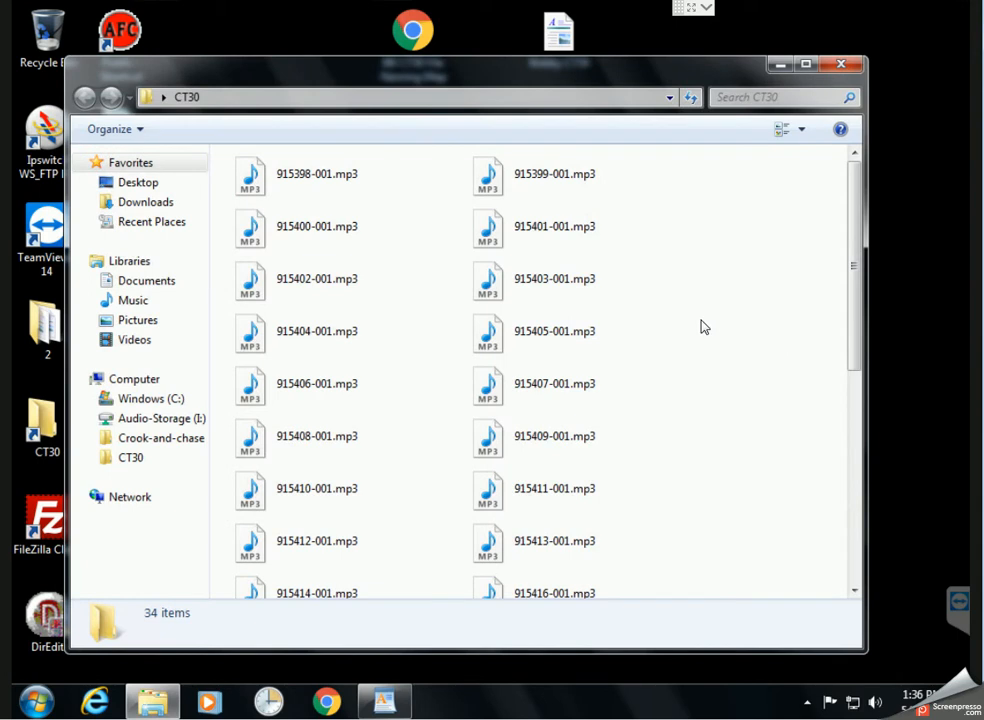
{"action": "left_click_drag", "start_coordinate": [516, 79], "coordinate": [629, 85]}
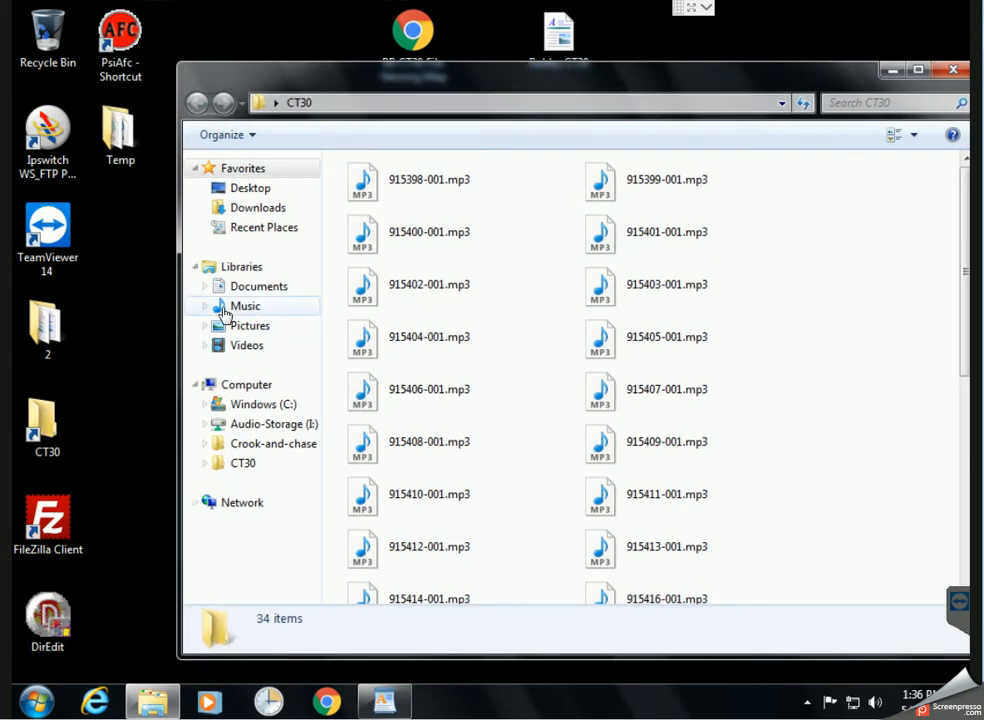
{"action": "key", "text": "alt"}
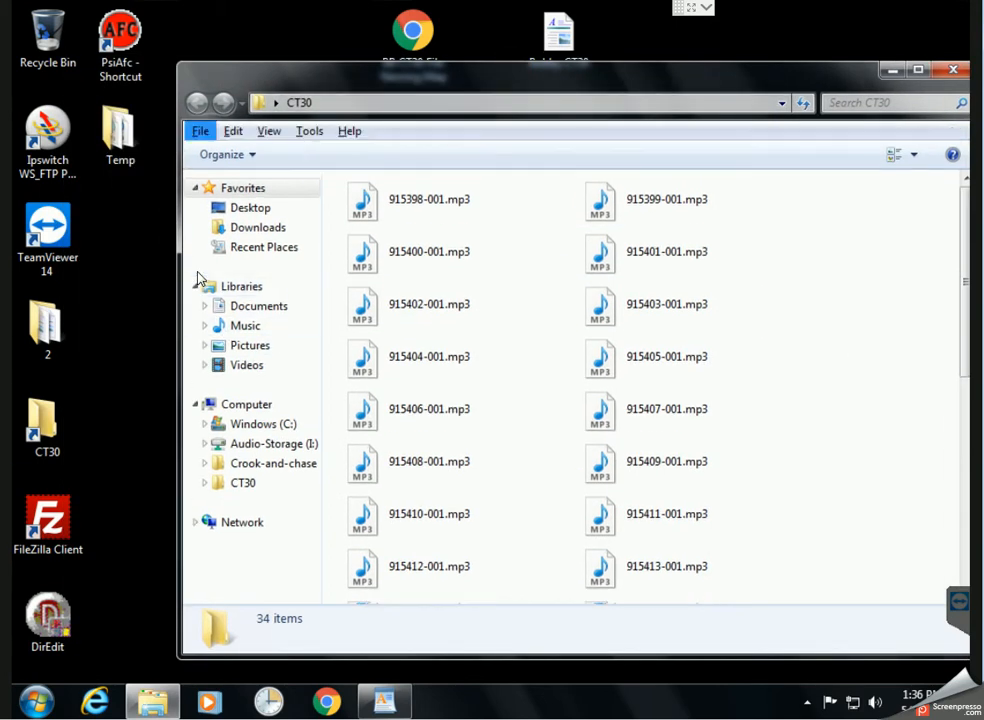
{"action": "key", "text": "f"}
{"action": "left_click", "coordinate": [285, 156]}
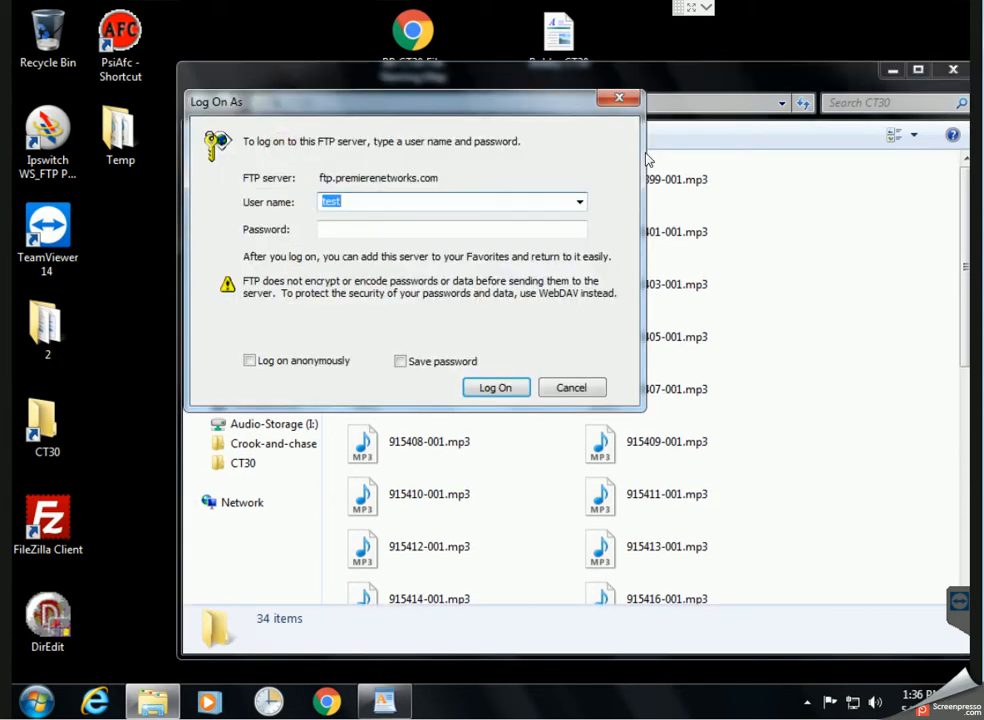
{"action": "left_click_drag", "start_coordinate": [524, 112], "coordinate": [554, 154]}
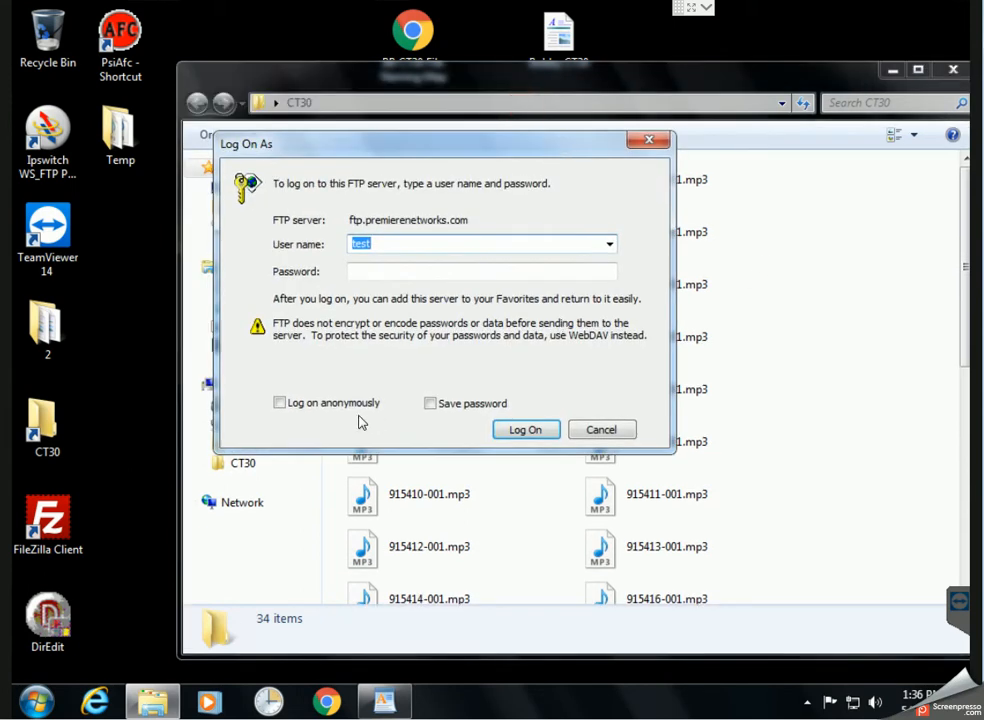
{"action": "left_click", "coordinate": [398, 268]}
{"action": "type", "text": "test"}
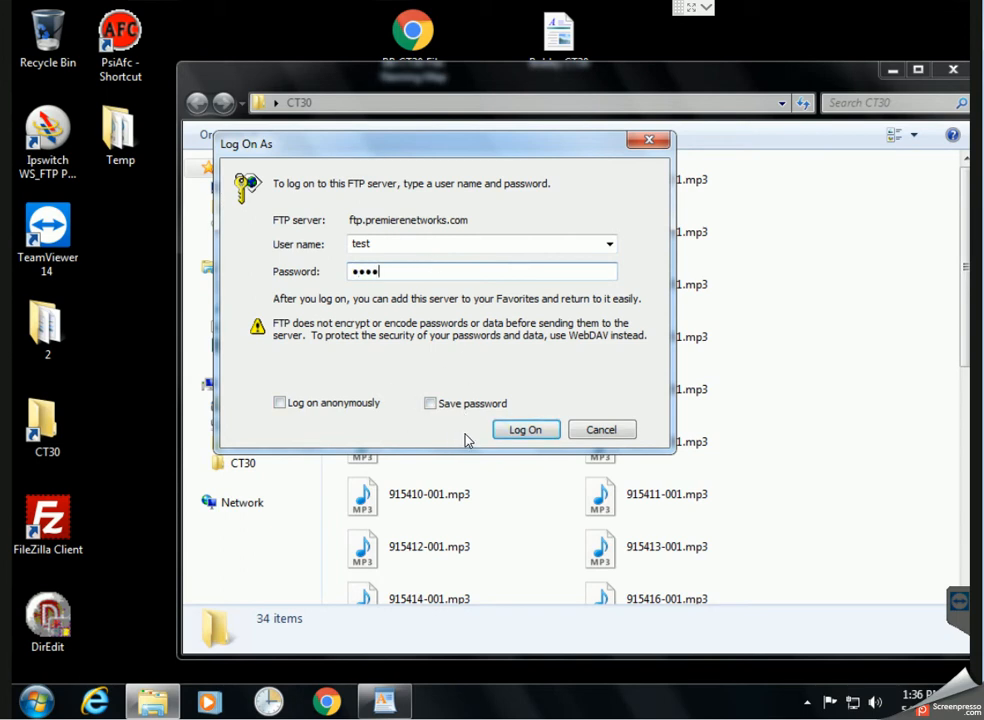
{"action": "left_click", "coordinate": [500, 430]}
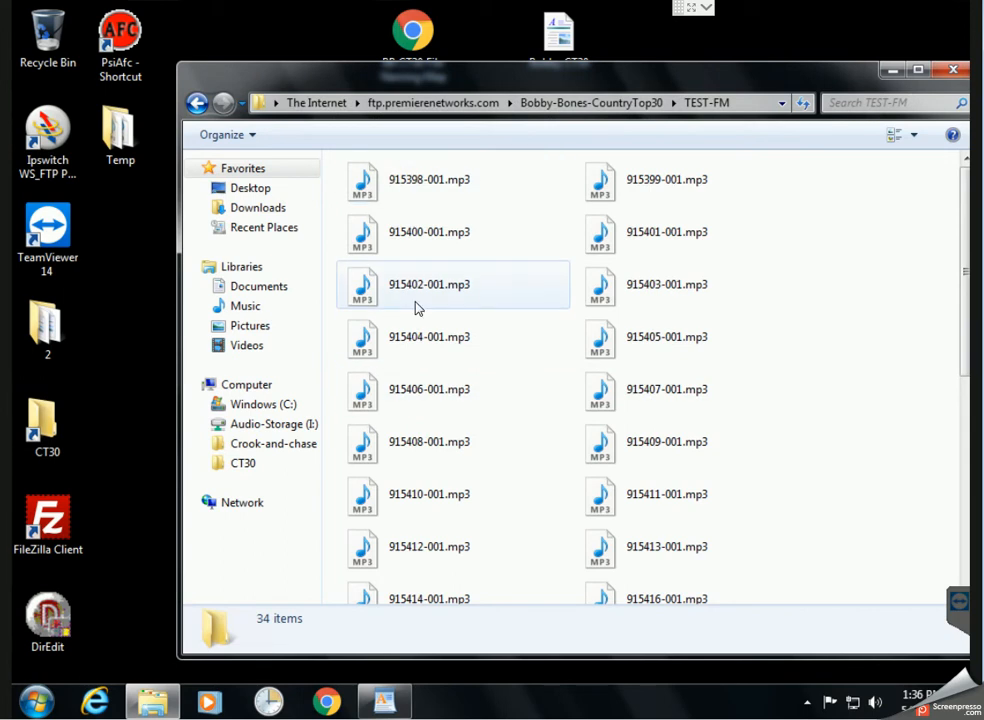
{"action": "left_click_drag", "start_coordinate": [610, 78], "coordinate": [573, 77]}
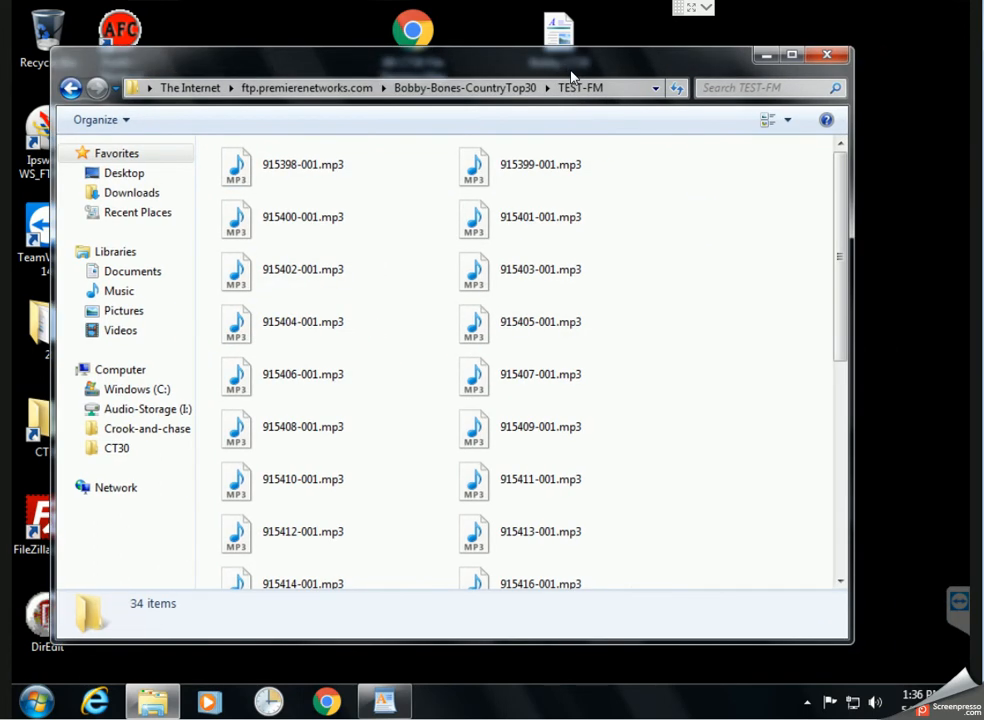
{"action": "left_click", "coordinate": [687, 277]}
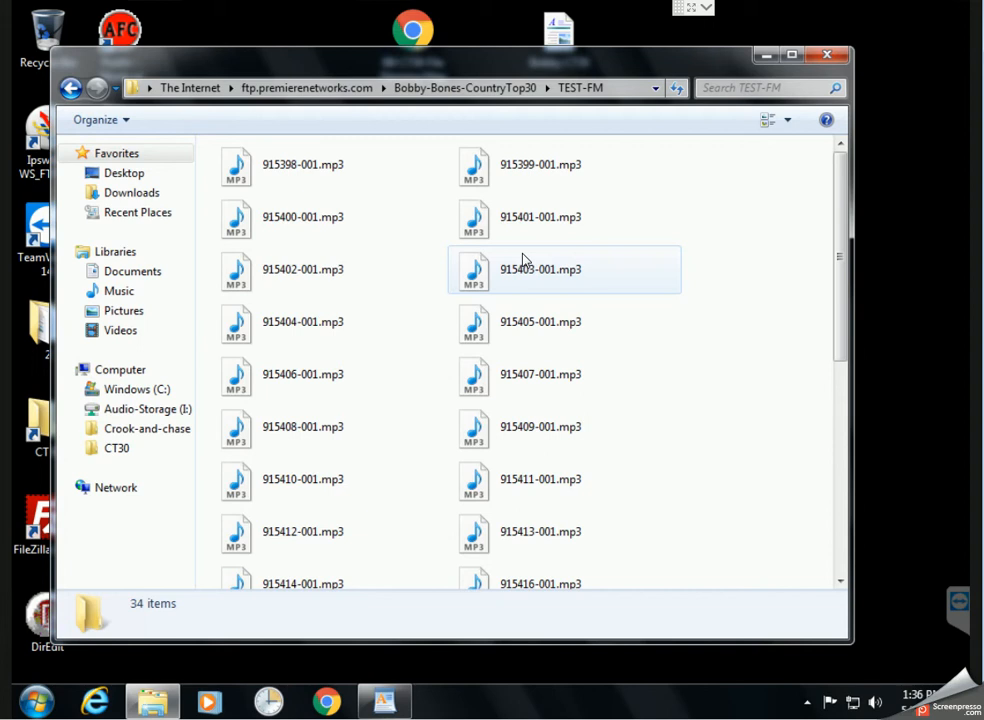
{"action": "left_click_drag", "start_coordinate": [321, 61], "coordinate": [394, 72]}
{"action": "left_click_drag", "start_coordinate": [470, 77], "coordinate": [425, 77]}
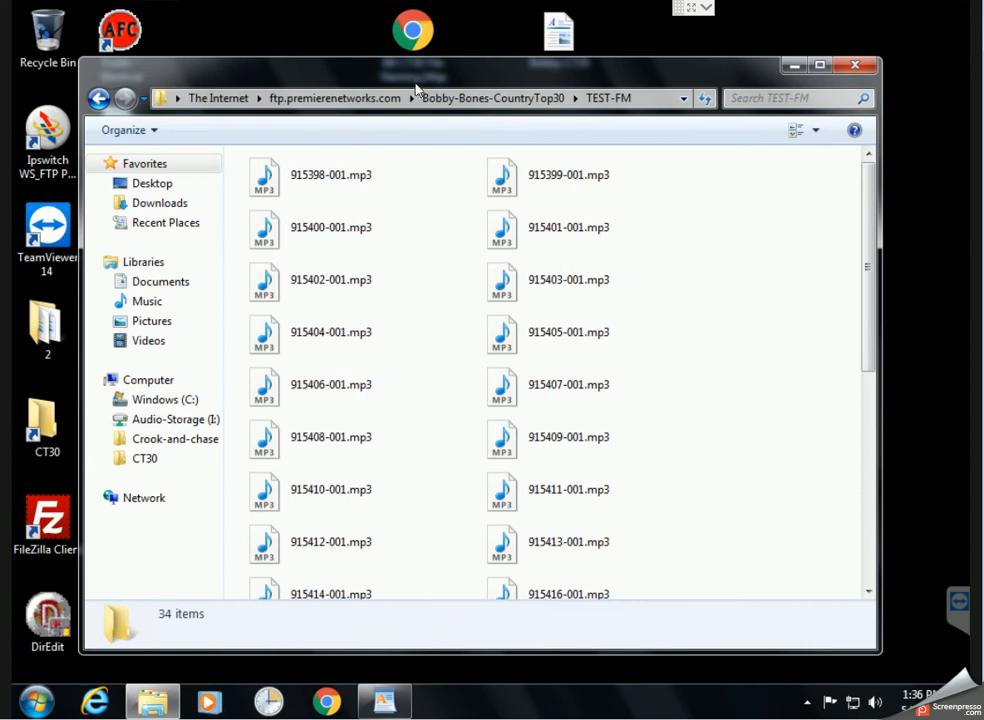
{"action": "mouse_move", "coordinate": [413, 81]}
{"action": "left_mouse_down"}
{"action": "mouse_move", "coordinate": [422, 81]}
{"action": "mouse_move", "coordinate": [363, 60]}
{"action": "mouse_move", "coordinate": [409, 66]}
{"action": "mouse_move", "coordinate": [459, 51]}
{"action": "mouse_move", "coordinate": [356, 29]}
{"action": "mouse_move", "coordinate": [365, 90]}
{"action": "mouse_move", "coordinate": [395, 87]}
{"action": "left_mouse_up"}
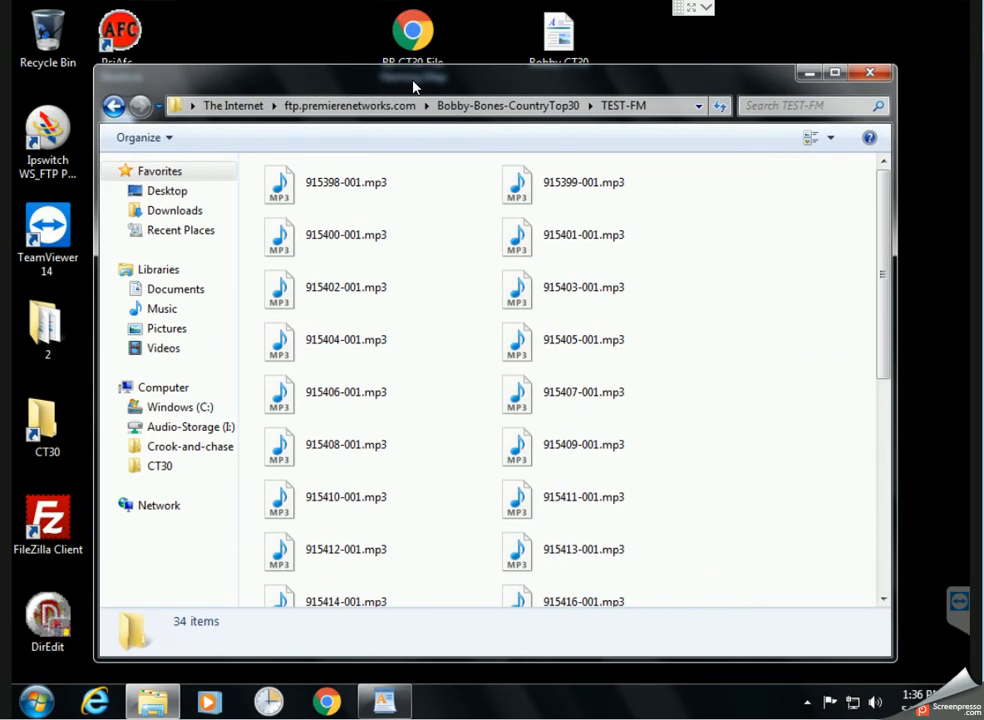